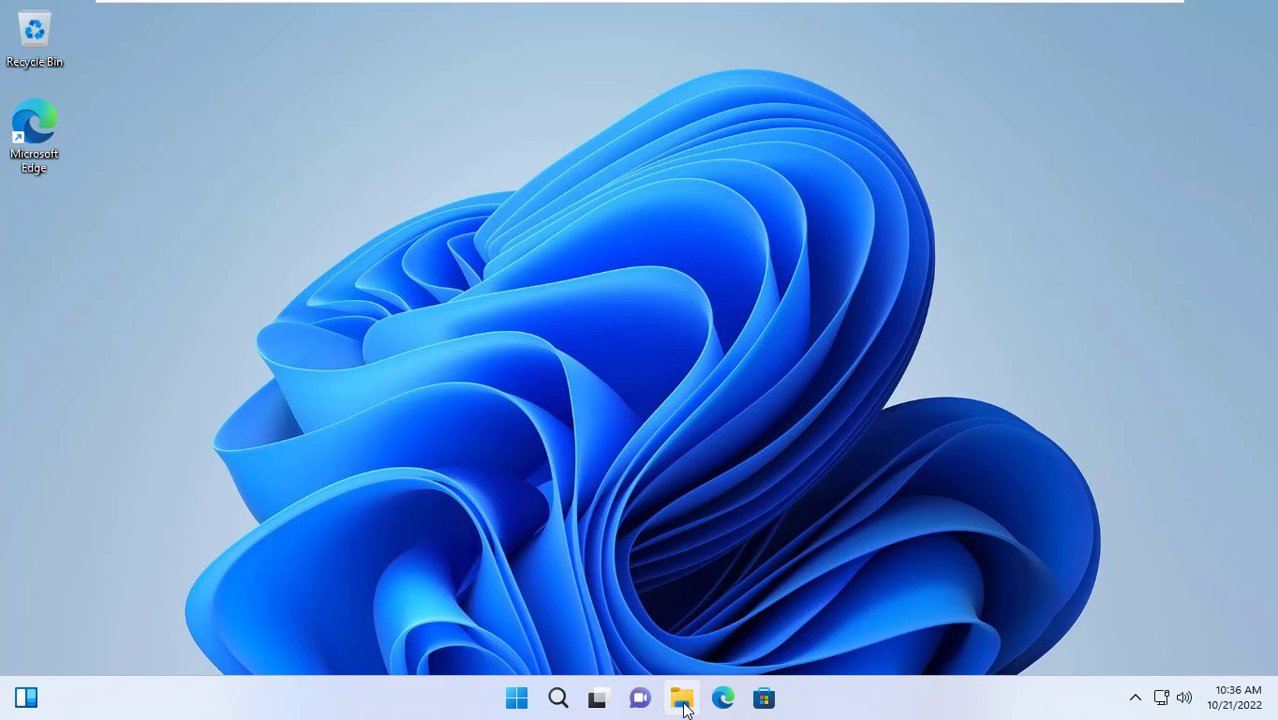
Open File Explorer maximized and go to This PC > Local Disk (C:)
click(682, 700)
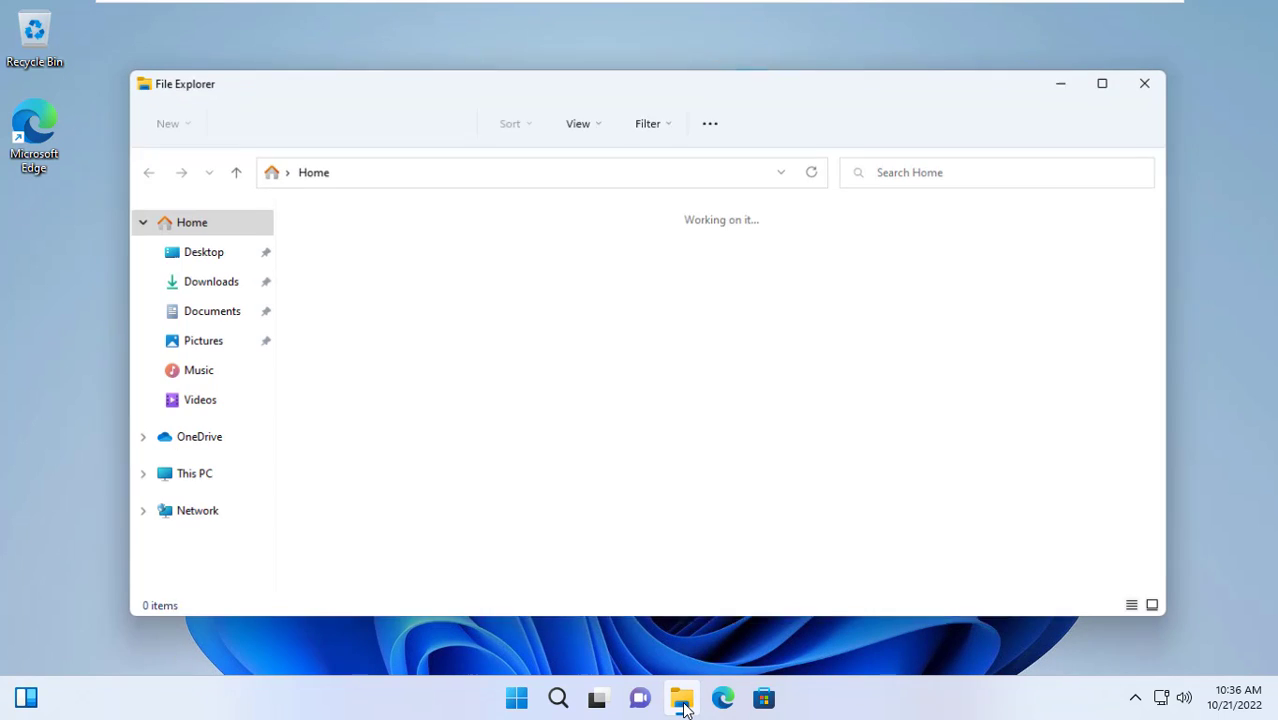
double_click(484, 88)
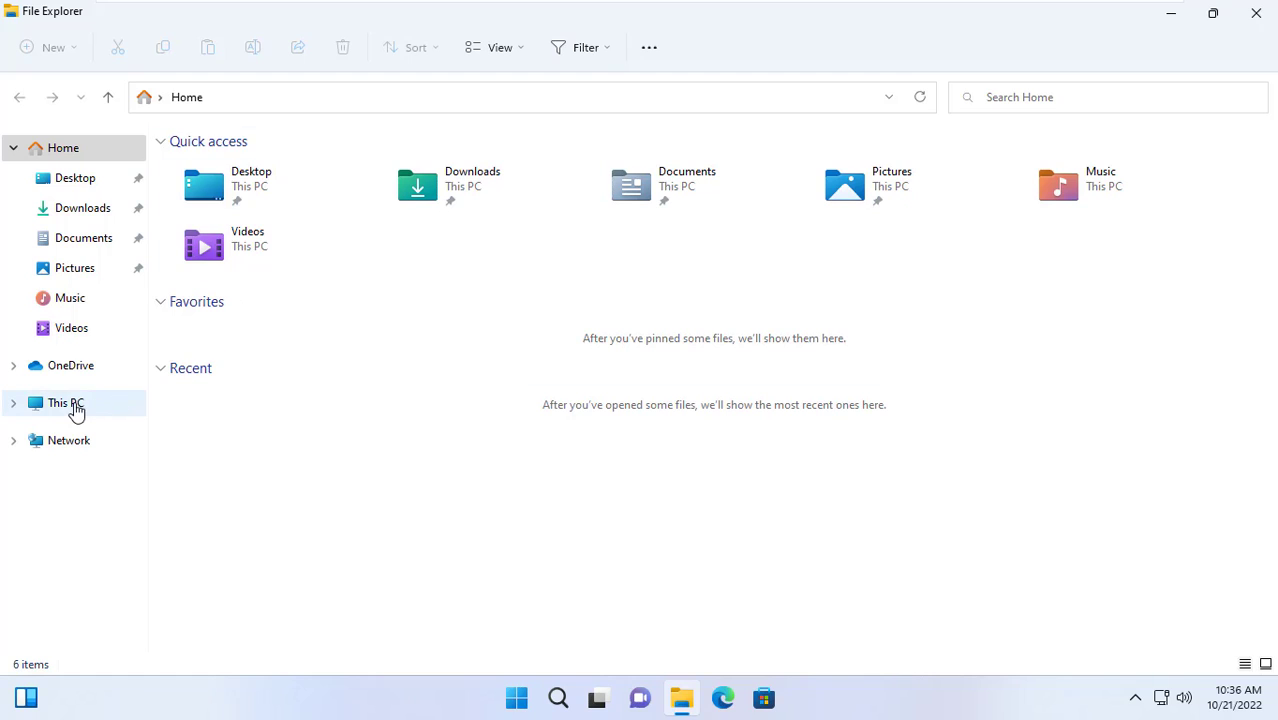
click(73, 406)
double_click(269, 318)
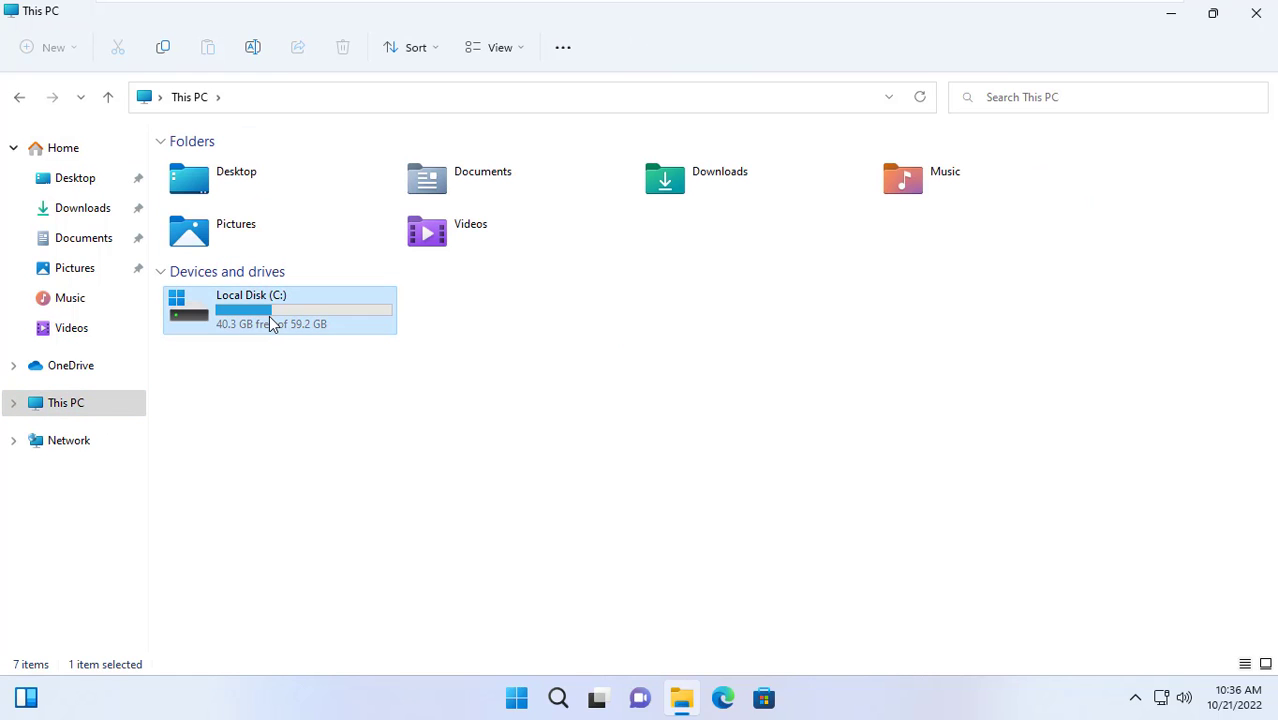
Create a new folder named Publish at the root of Local Disk (C:)
right_click(276, 376)
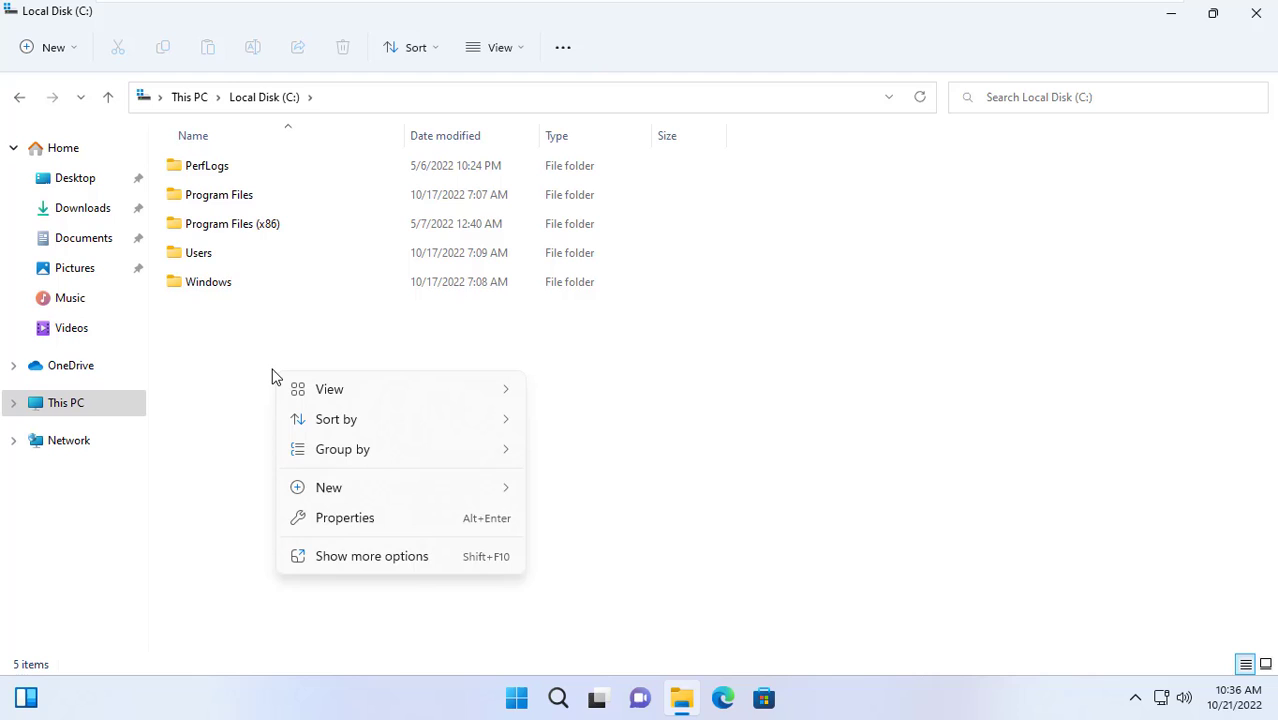
mouse_move(367, 492)
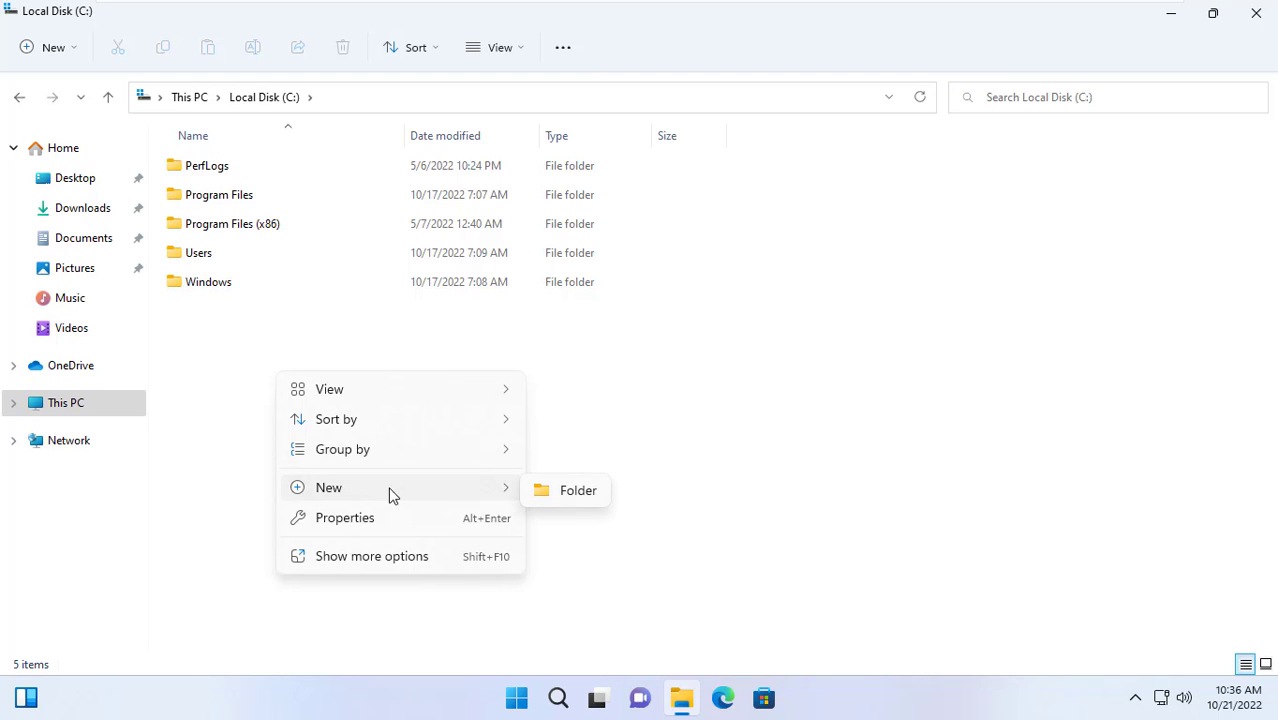
click(577, 490)
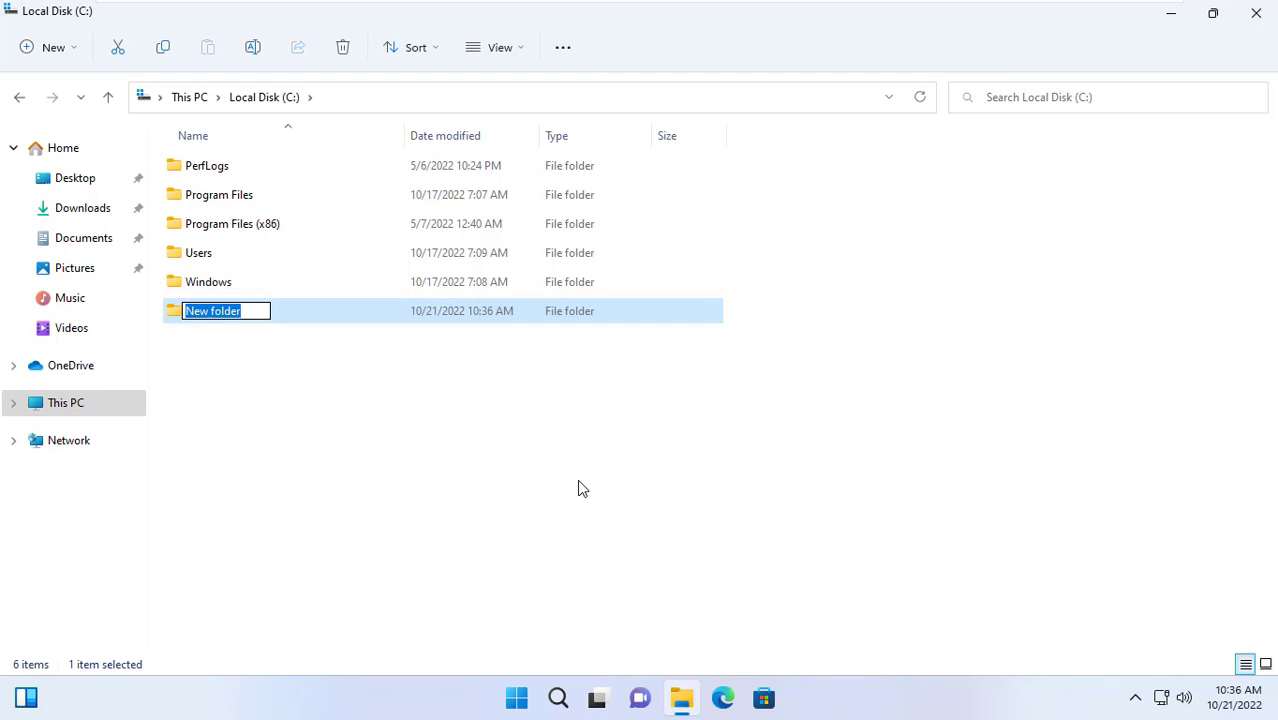
text(Publish)
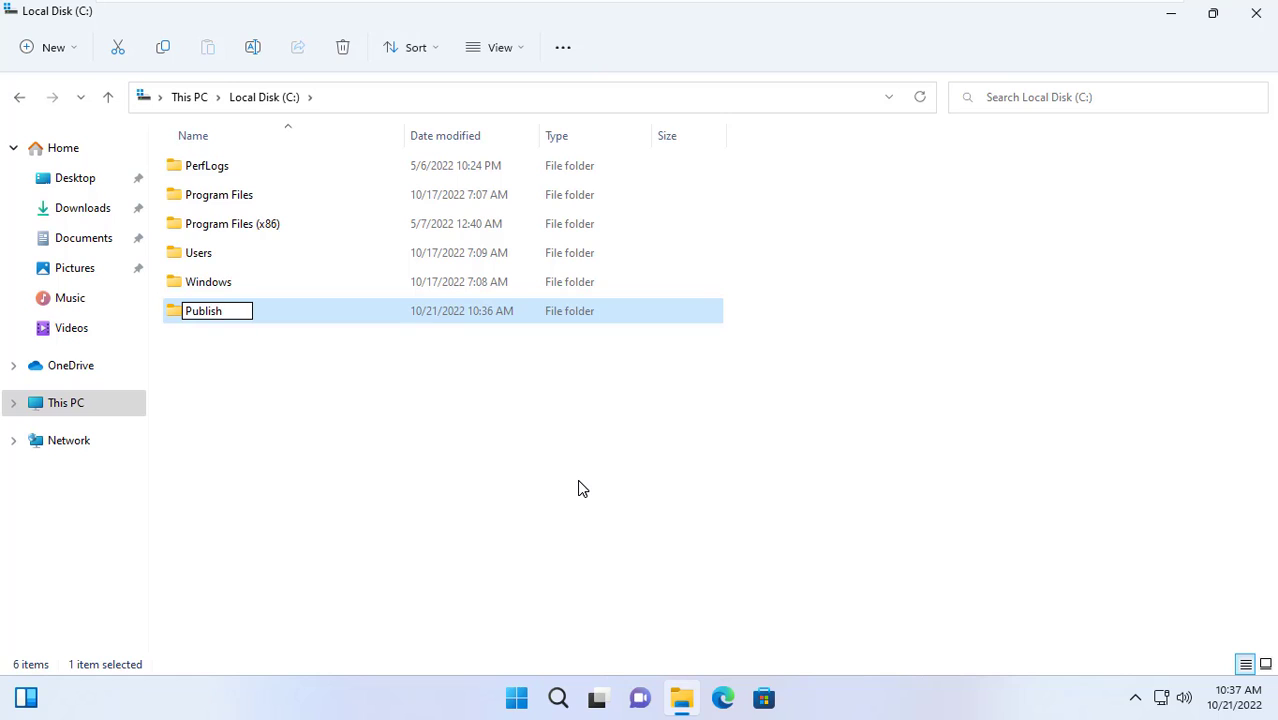
key(Return)
click(236, 369)
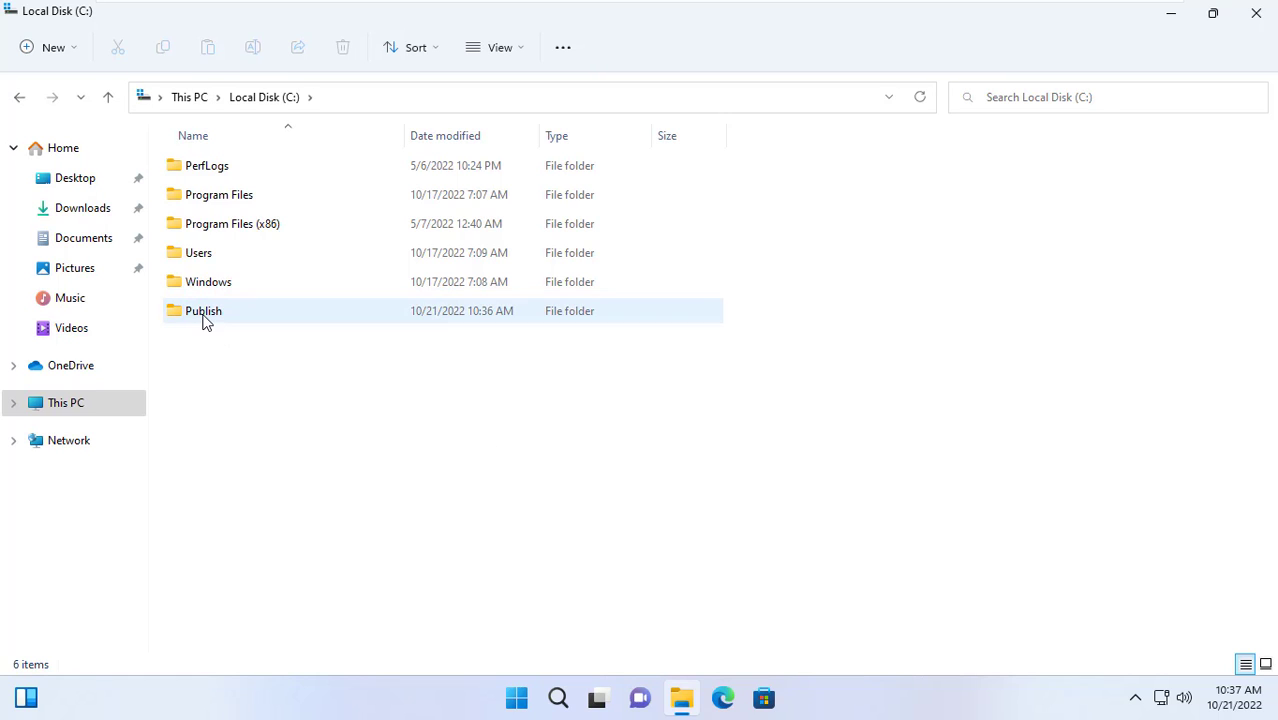
click(201, 316)
Share the Publish folder as 'Publish' with a 20-user limit, then show its share permissions
right_click(201, 316)
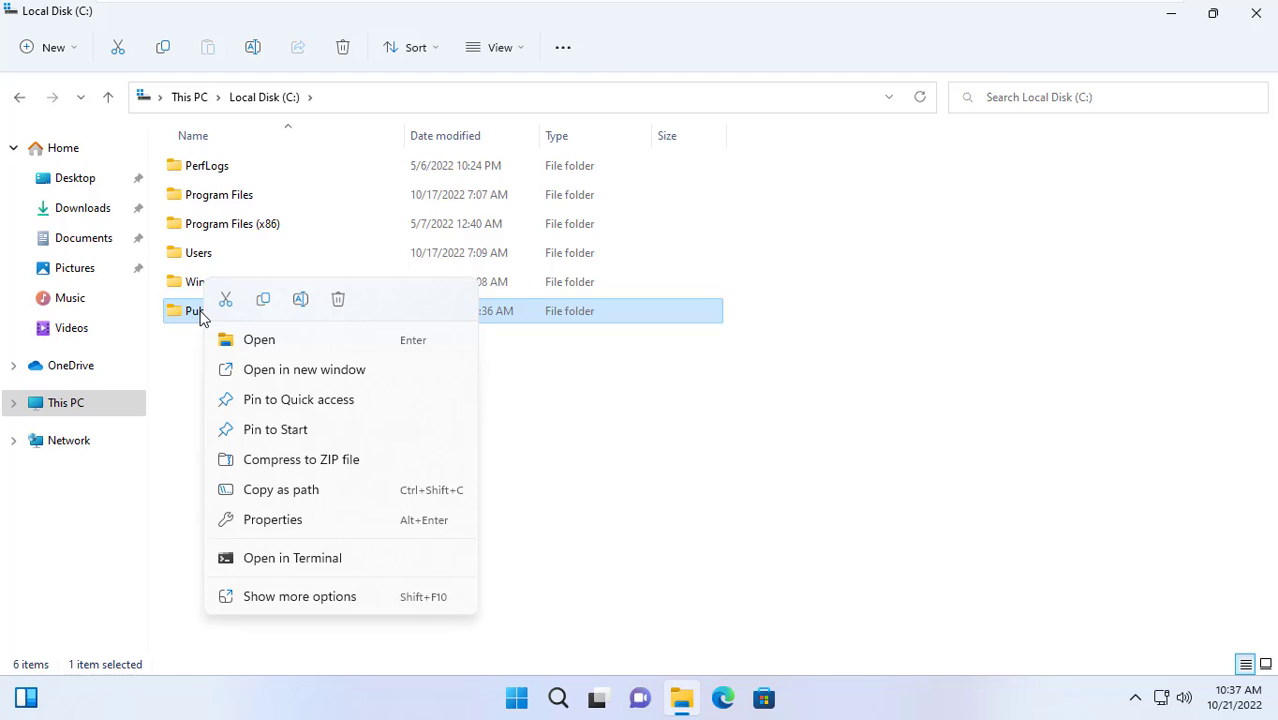
click(316, 524)
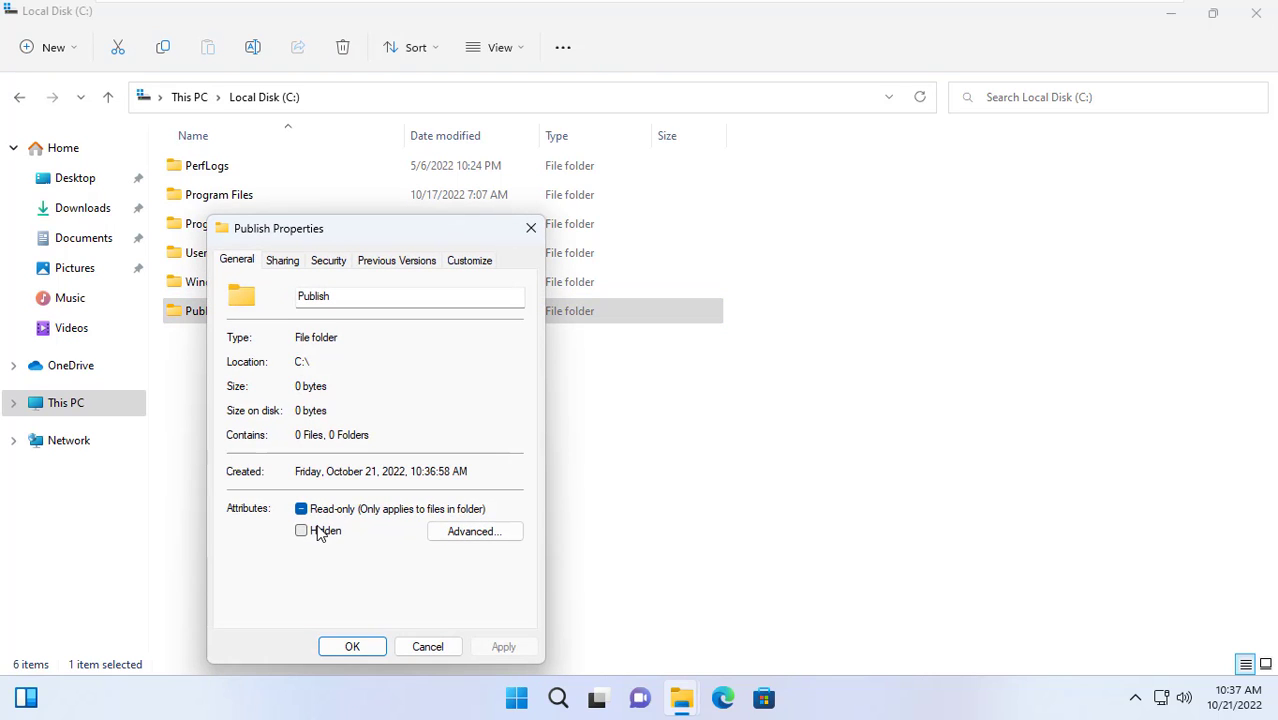
drag(326, 230, 420, 126)
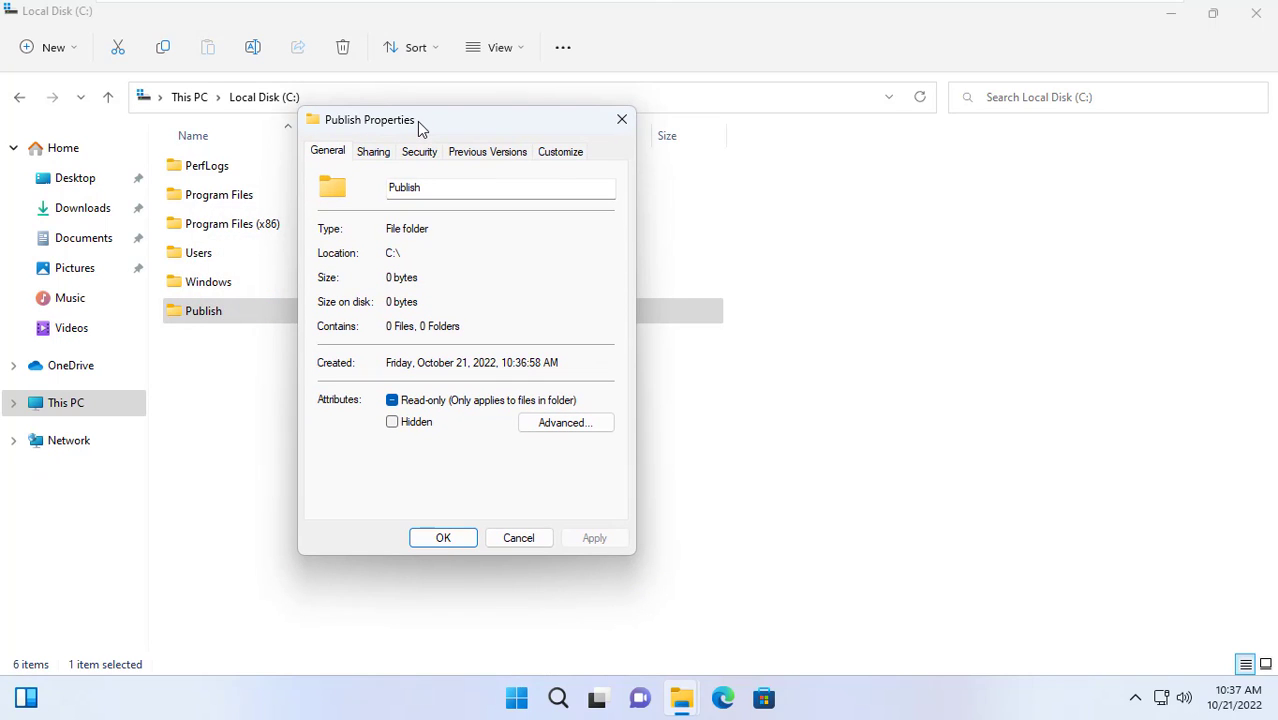
click(374, 155)
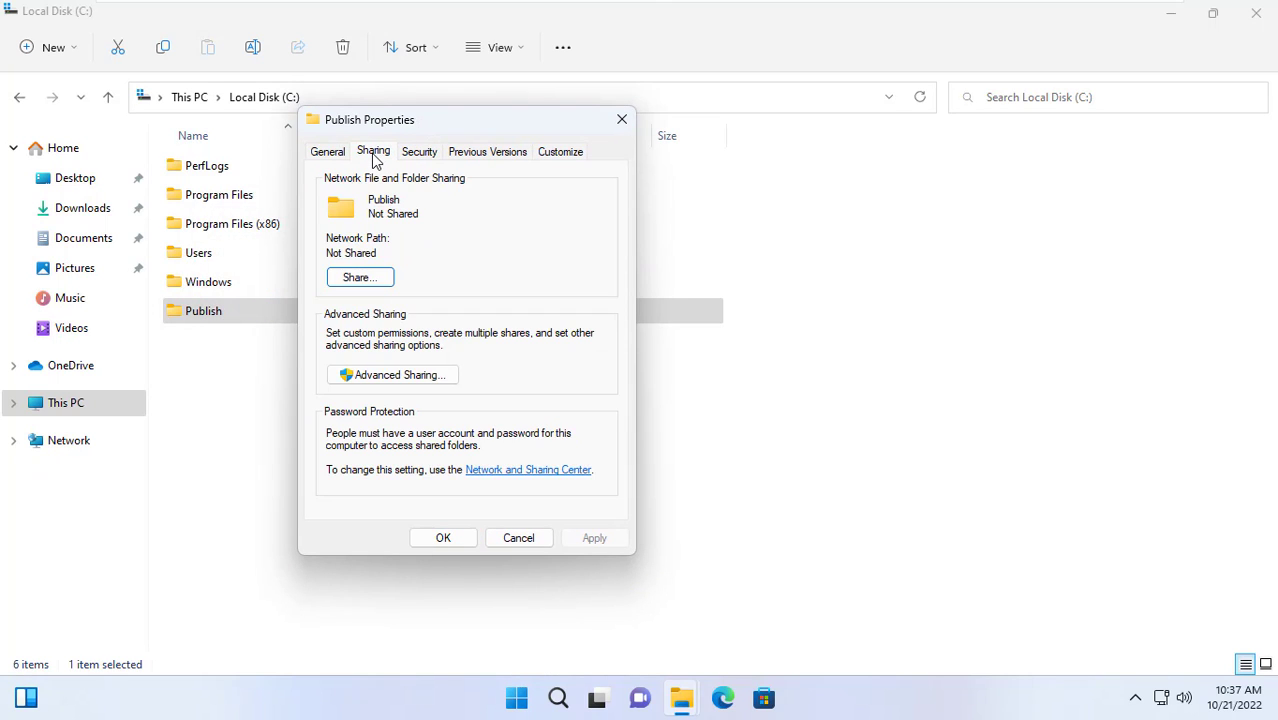
click(386, 385)
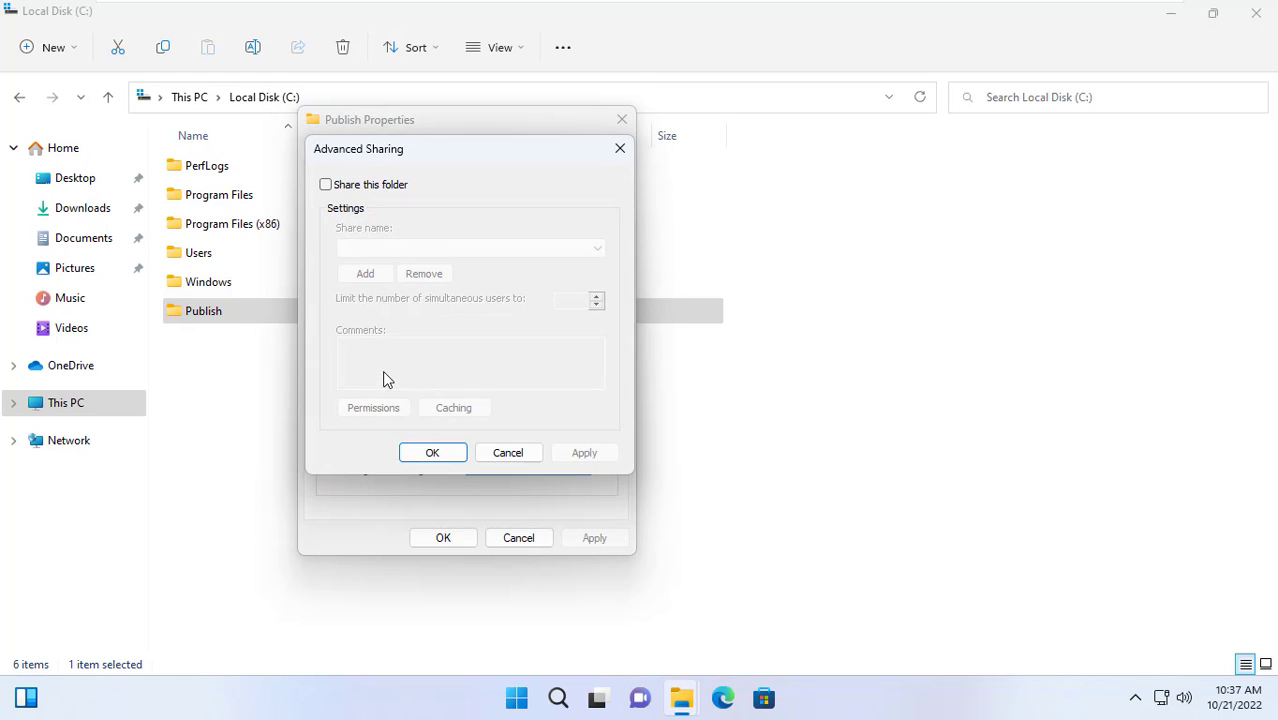
click(358, 187)
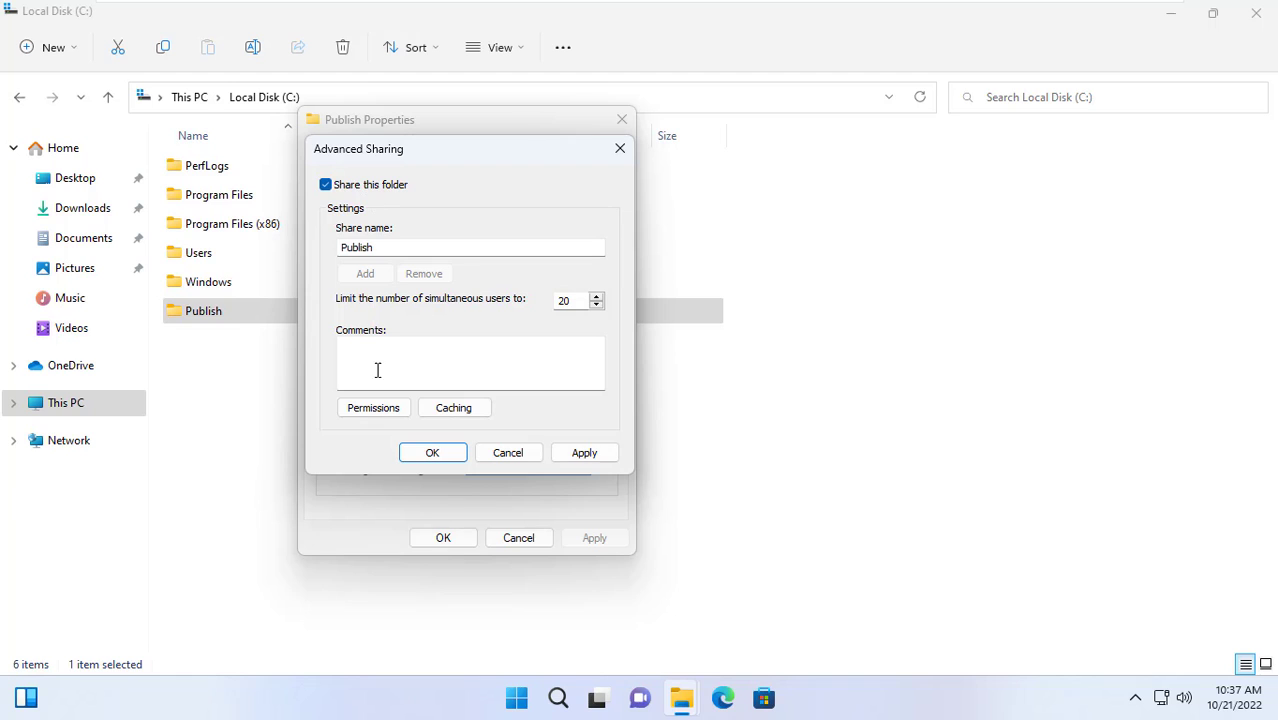
click(390, 416)
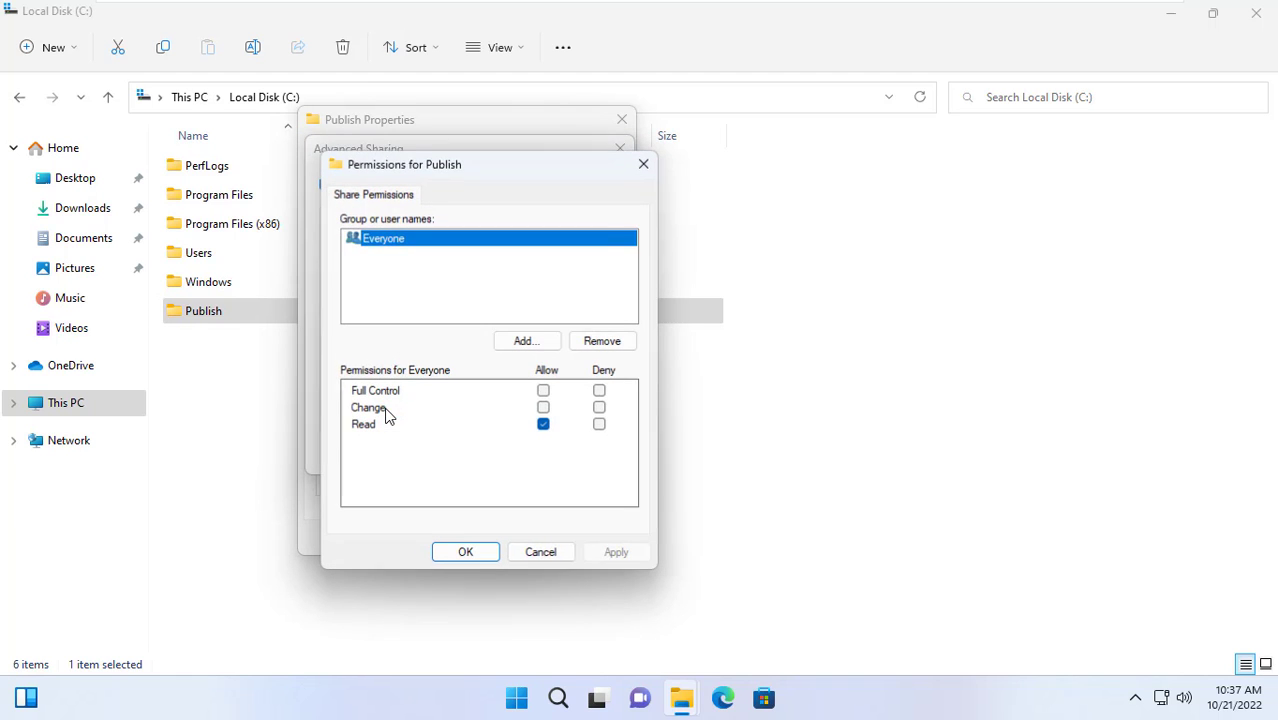
Grant Everyone Full Control on the Publish share, confirm the dialogs, and close File Explorer
click(544, 391)
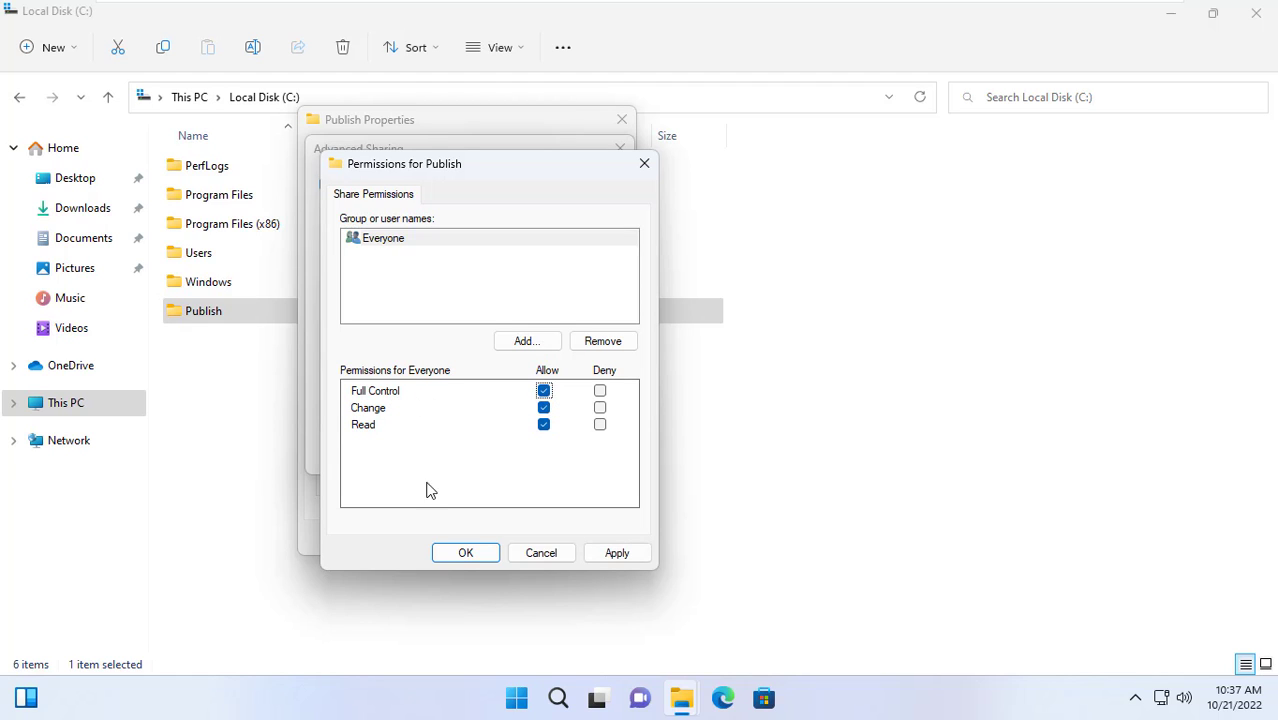
click(465, 553)
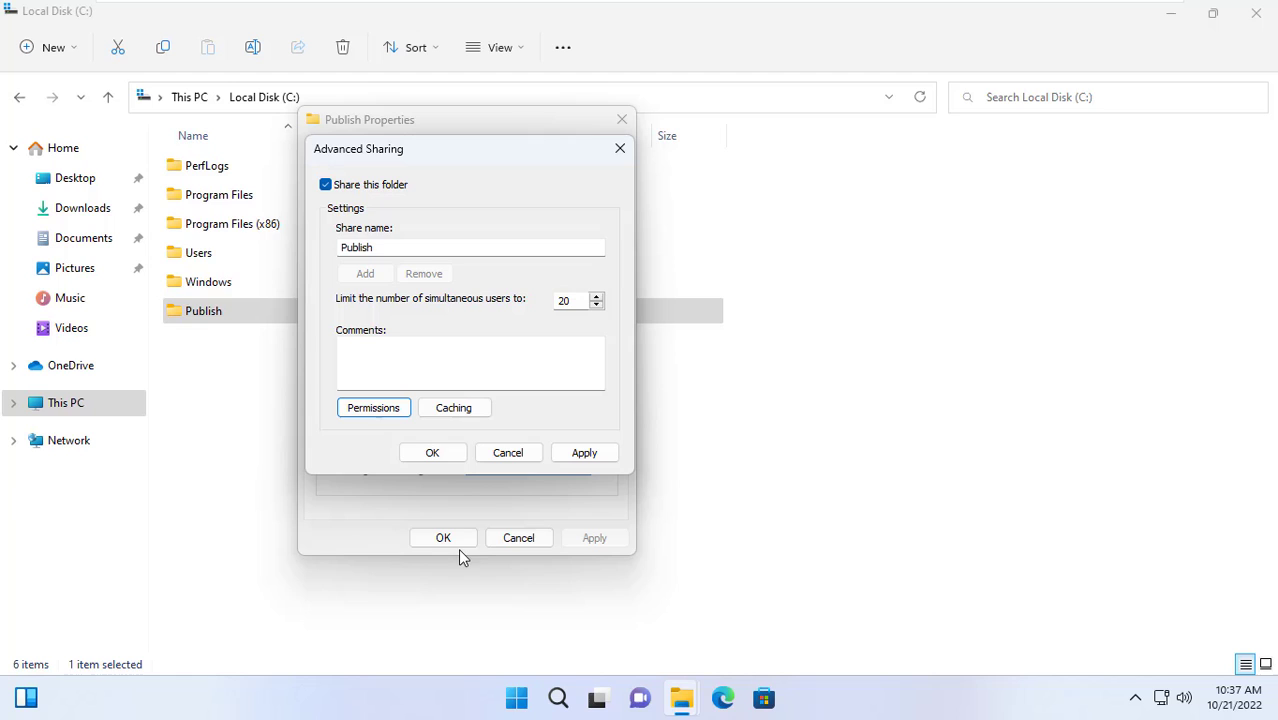
click(442, 457)
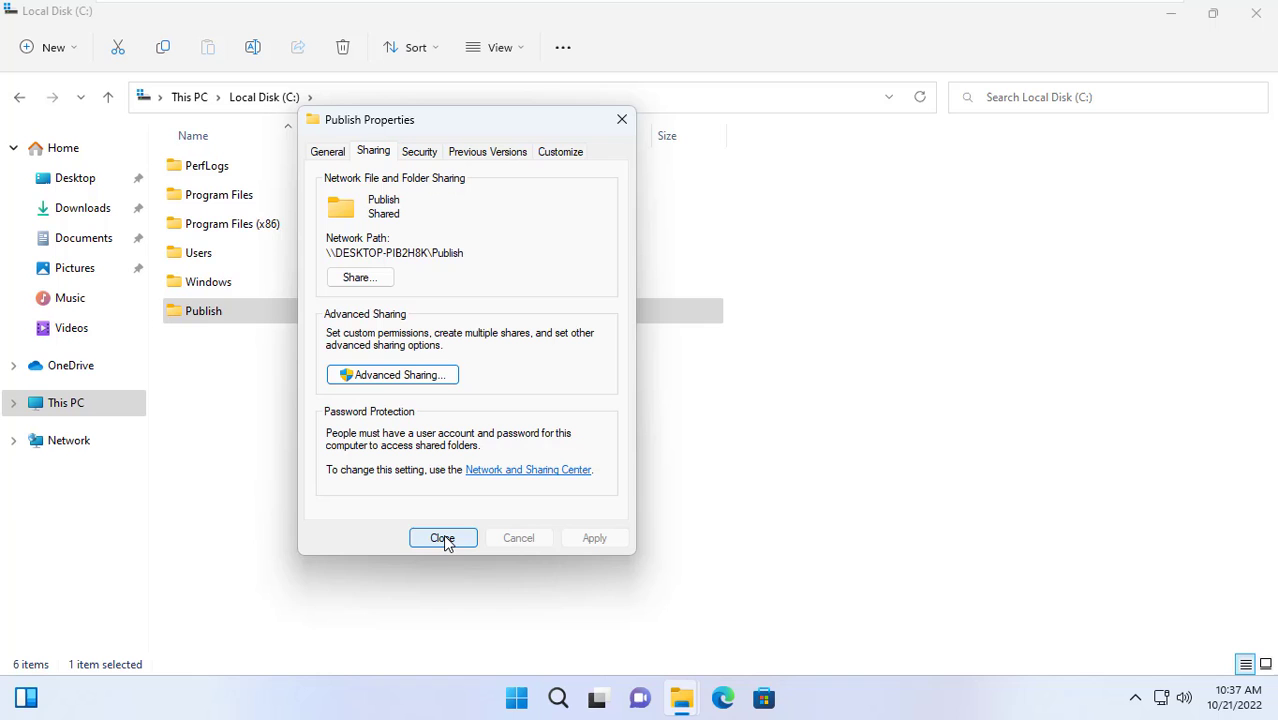
click(443, 538)
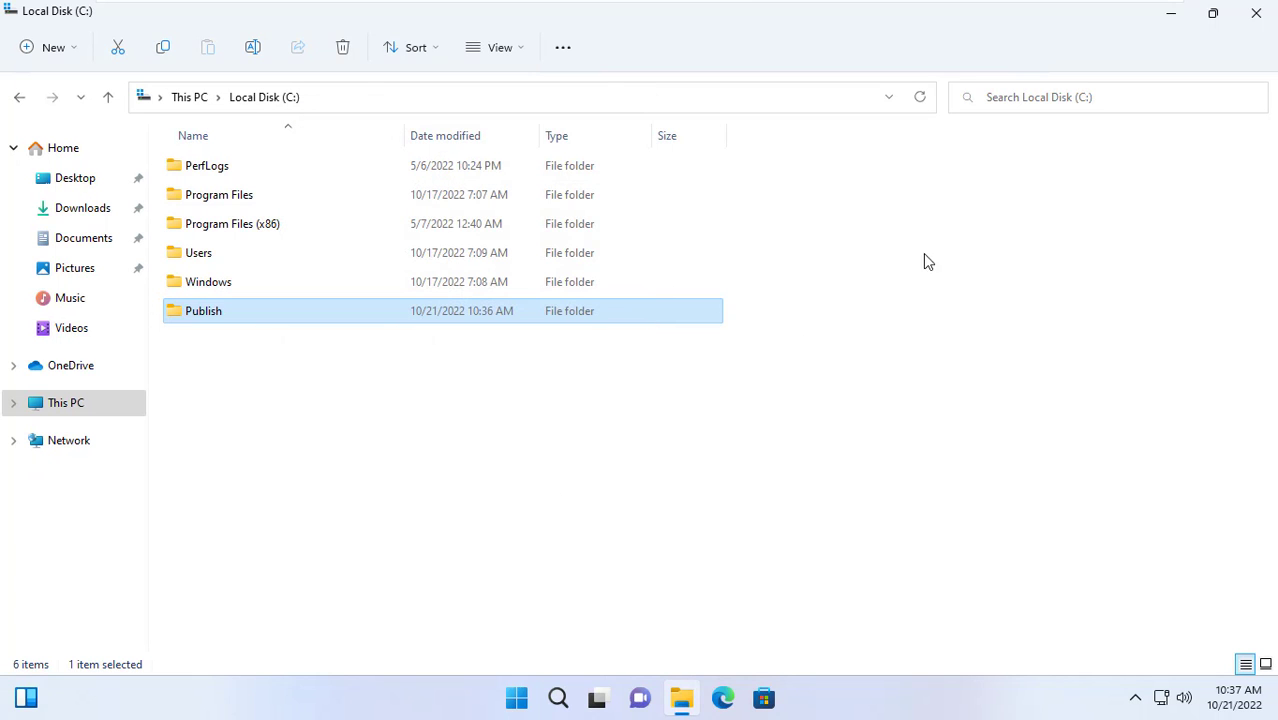
click(1256, 16)
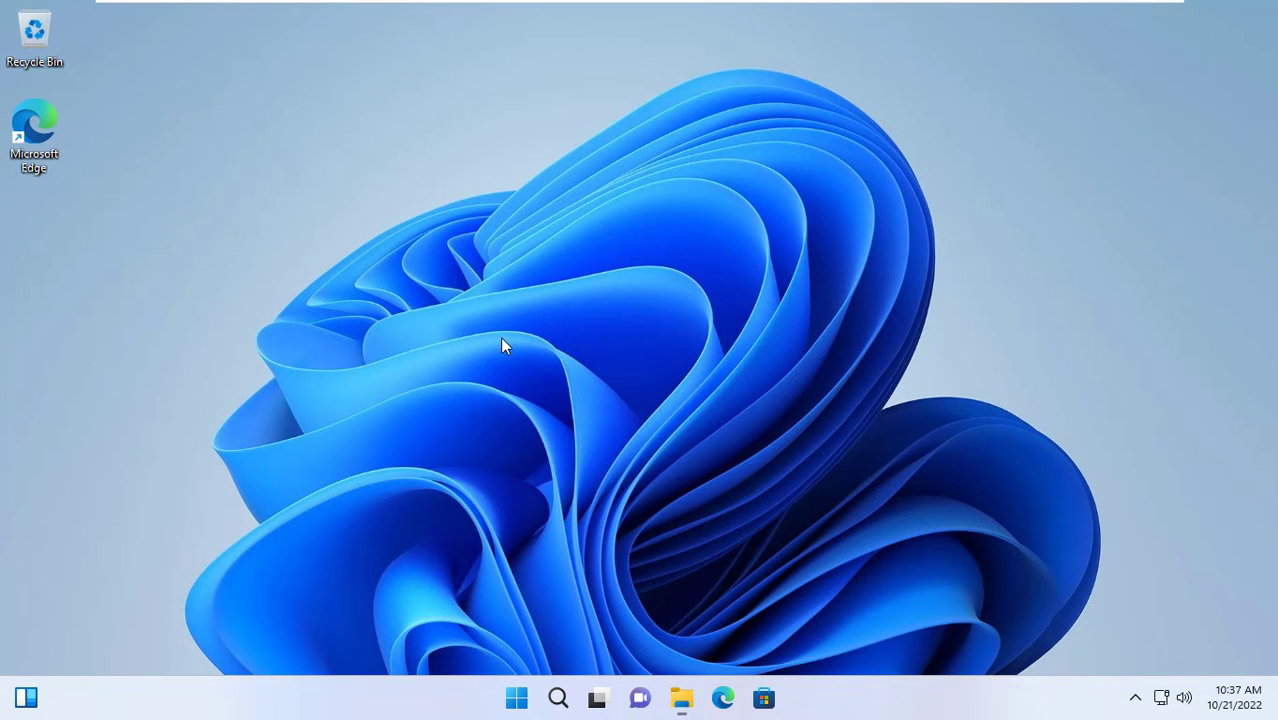
Open Computer Management and display the Users list under Local Users and Groups
right_click(517, 698)
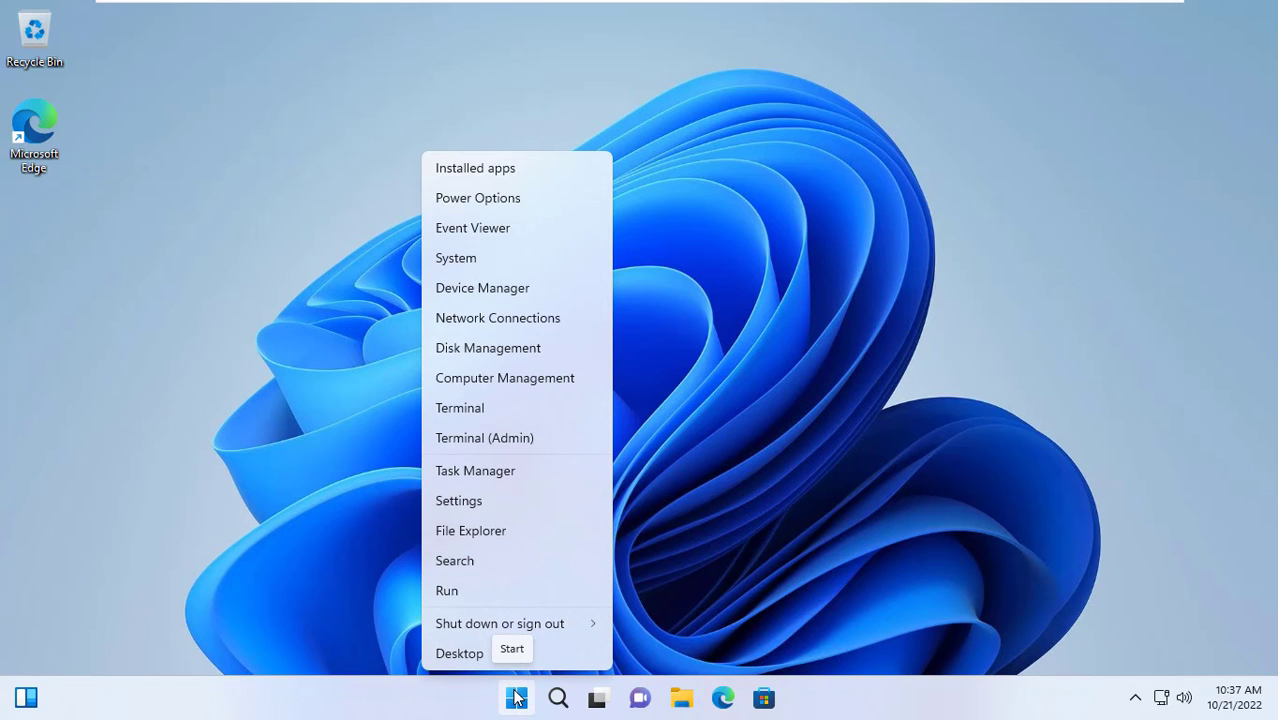
click(486, 380)
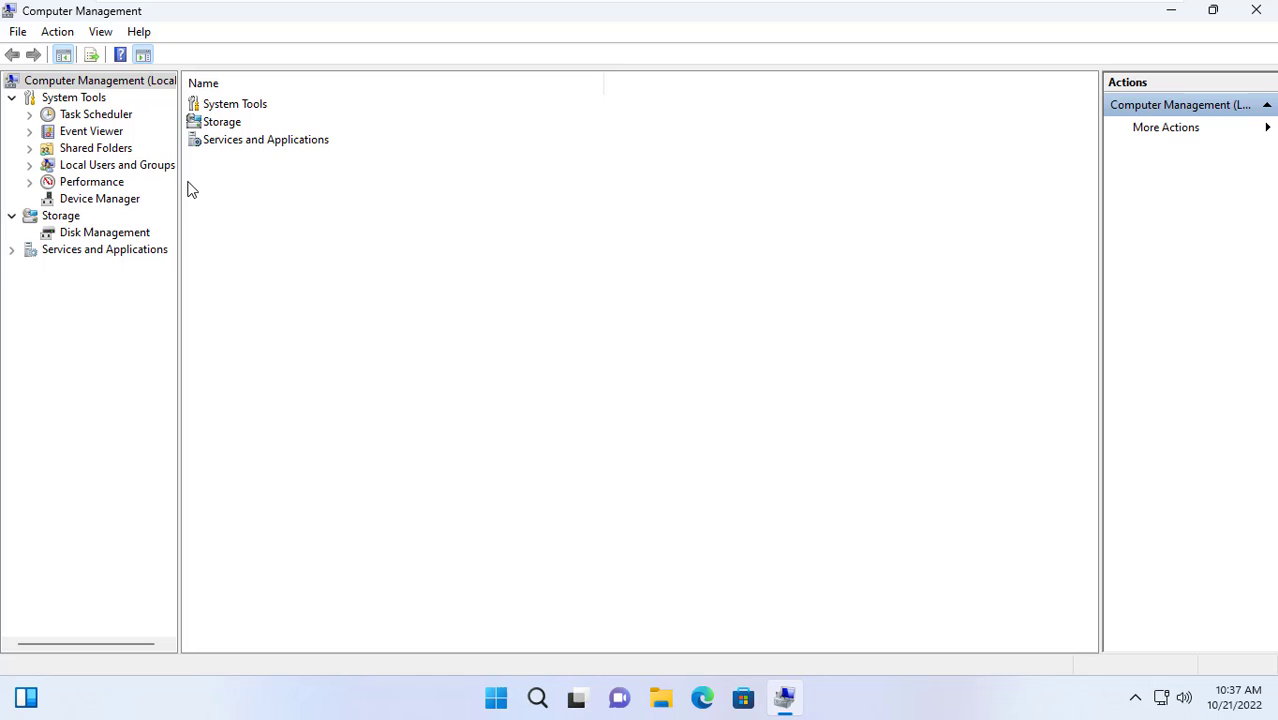
double_click(148, 167)
click(89, 186)
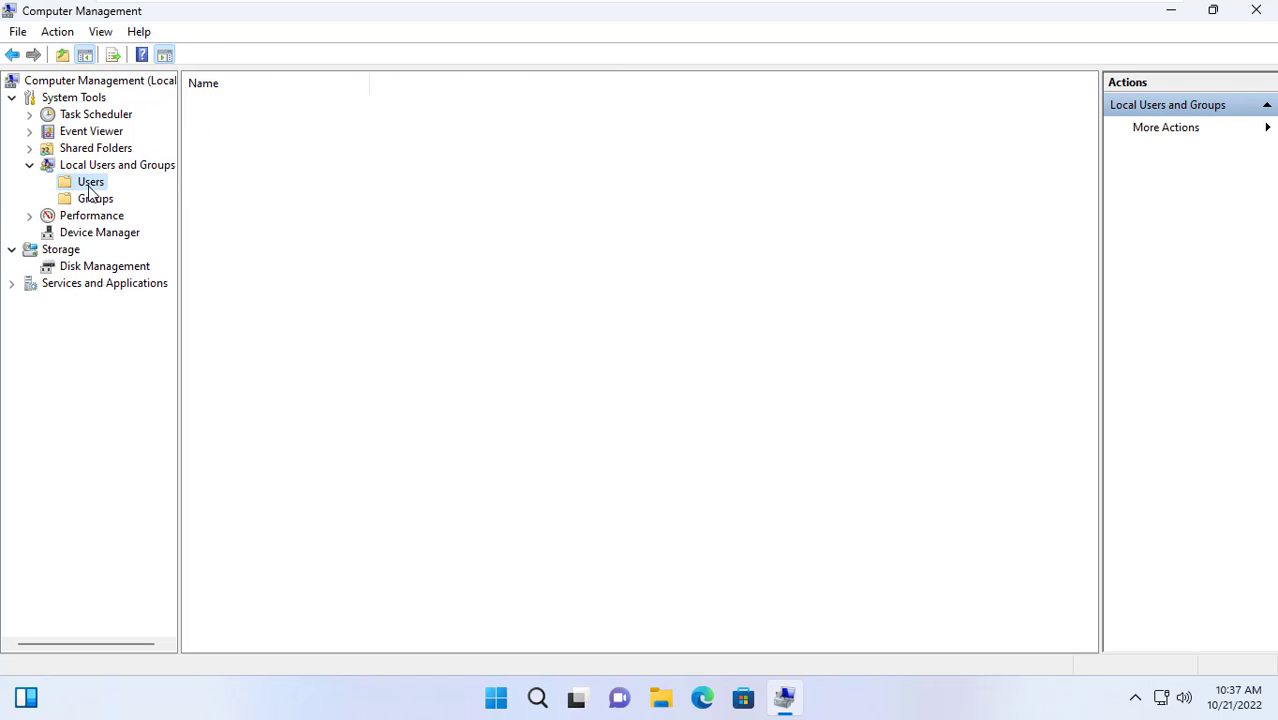
right_click(278, 240)
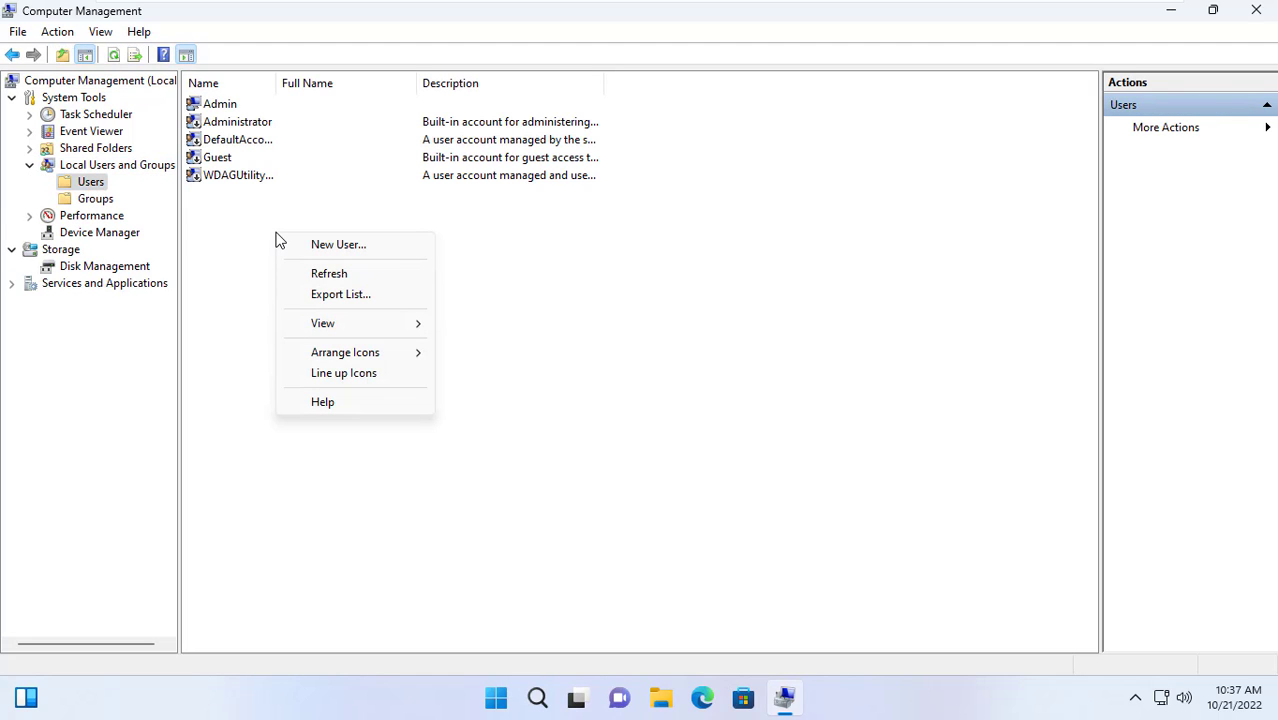
Create the first local user with a password that never expires and no forced change
click(347, 252)
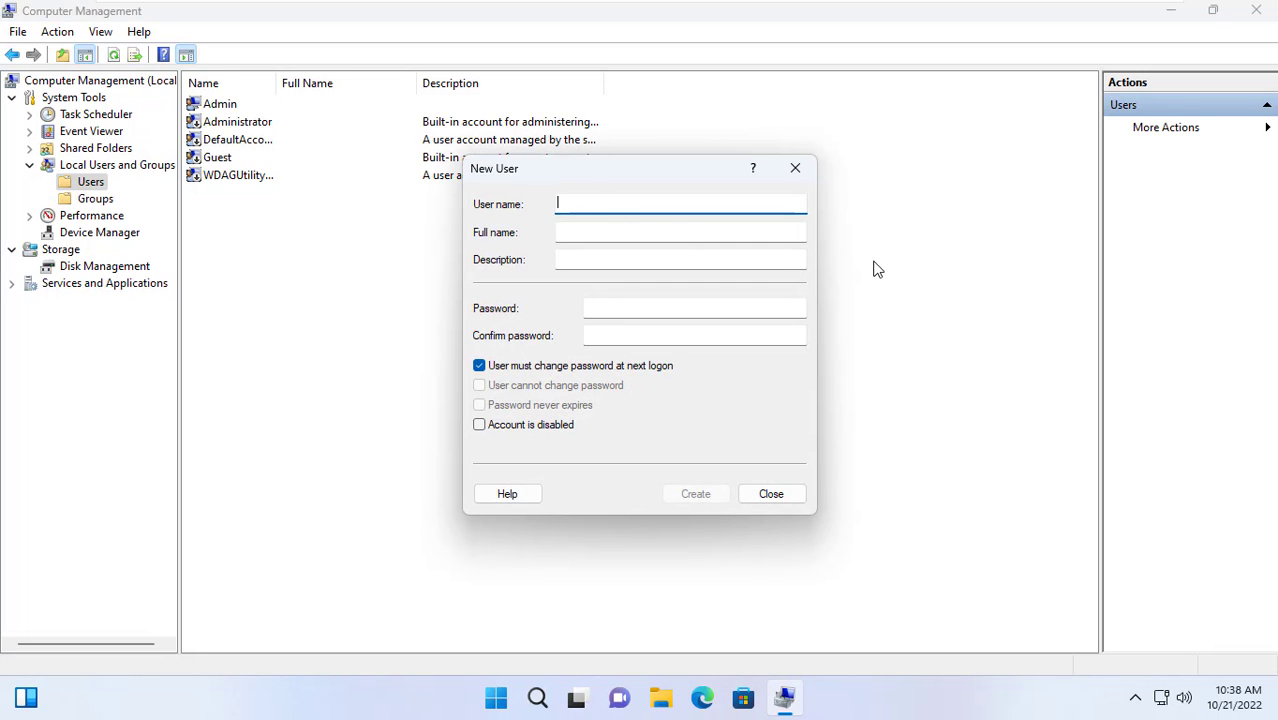
text(John)
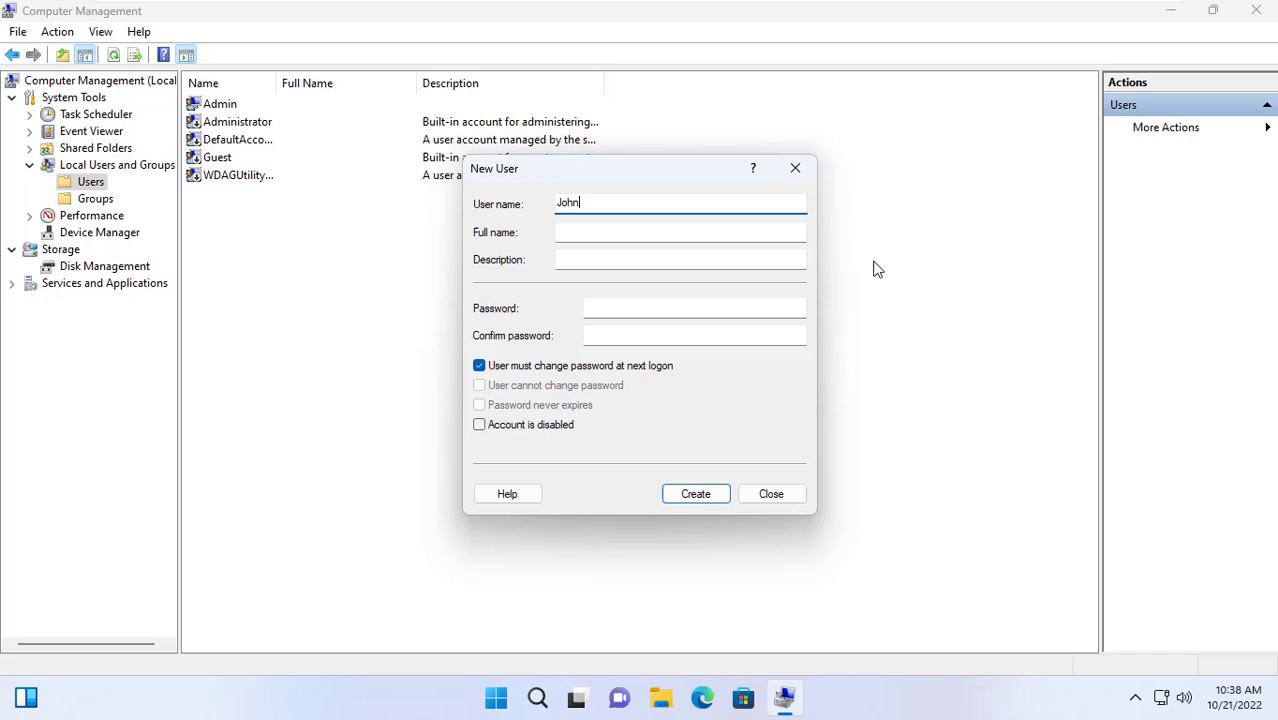
click(691, 307)
text(P)
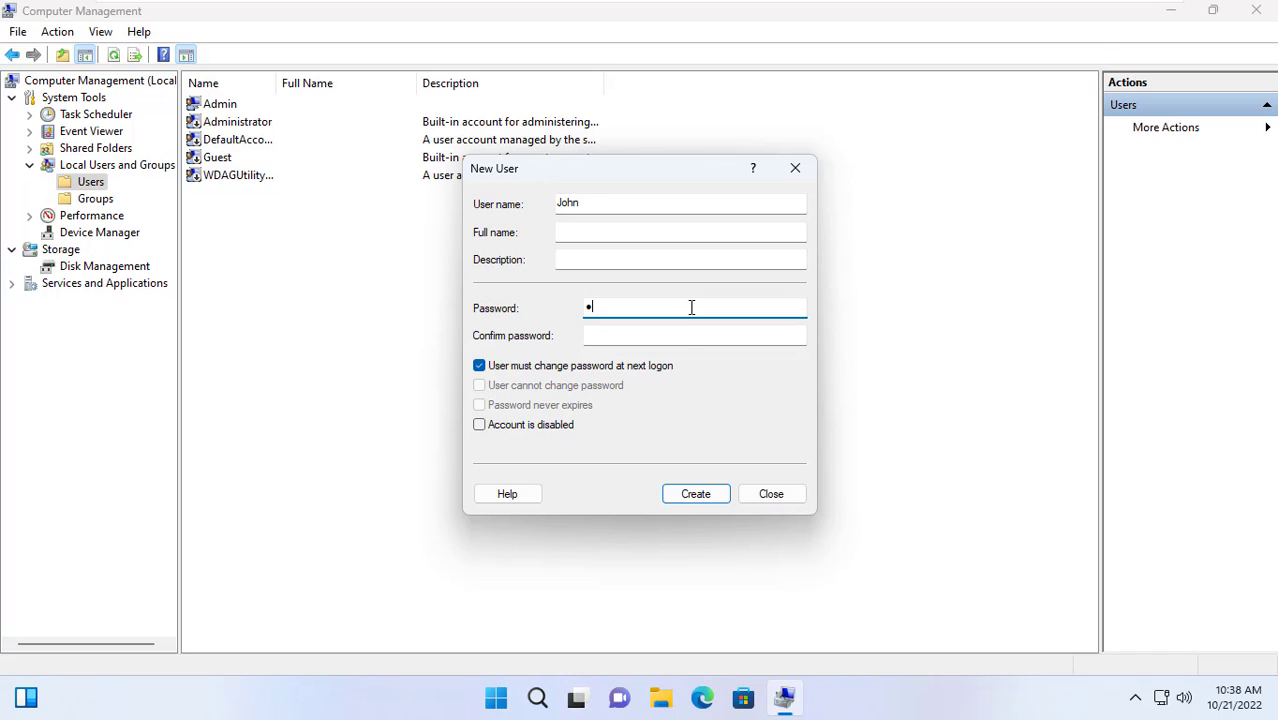
text(as)
click(685, 333)
text(Pa)
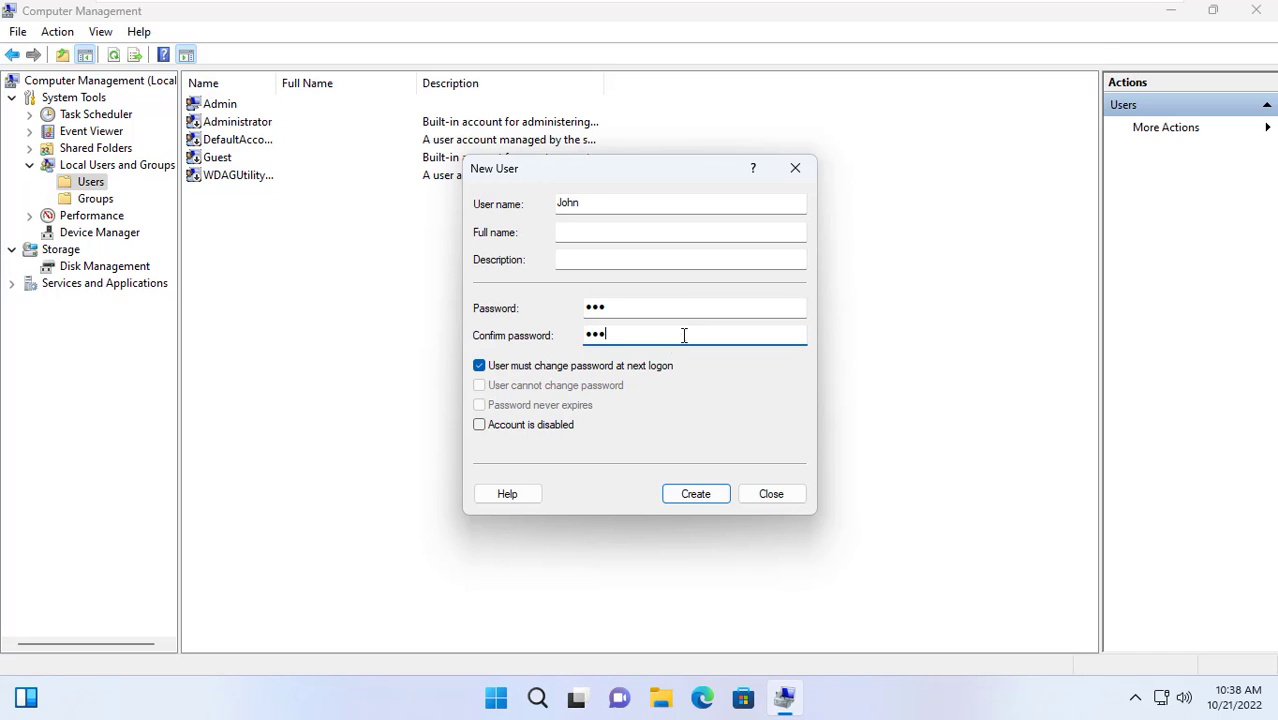
click(578, 367)
click(519, 406)
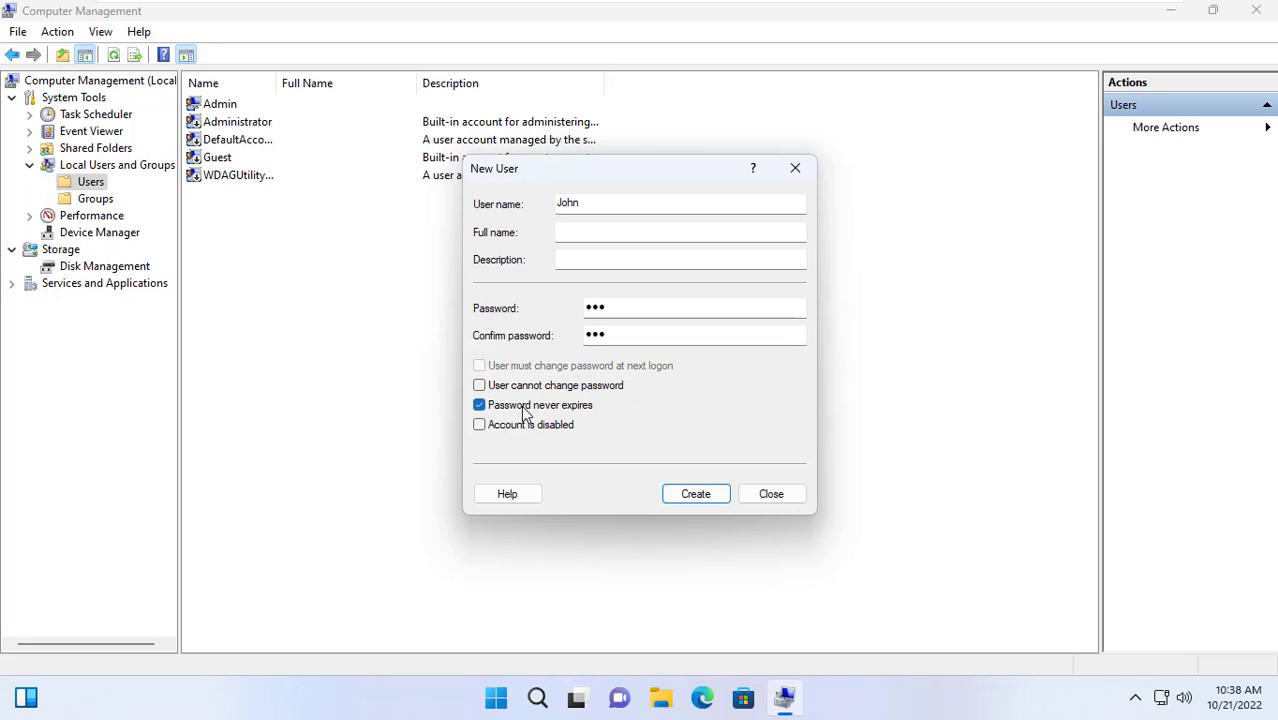
click(683, 493)
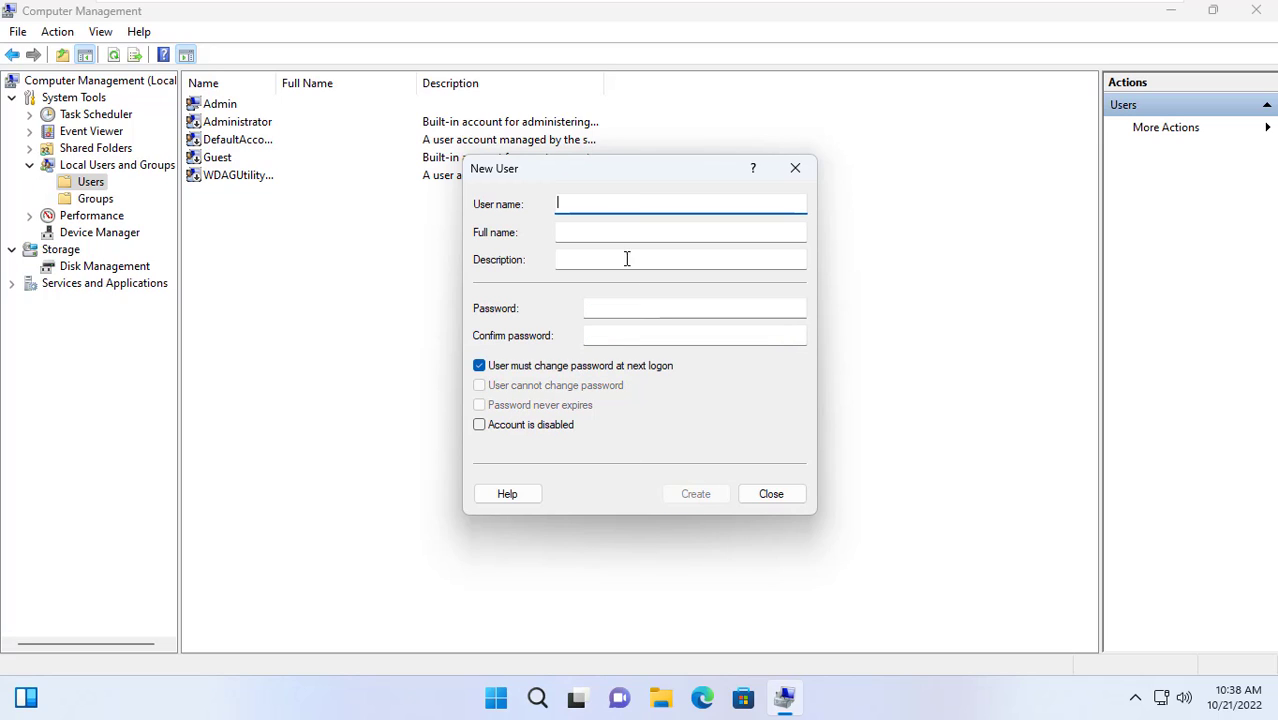
Create the second local user with a password that never expires and no forced change
text(Jennifer)
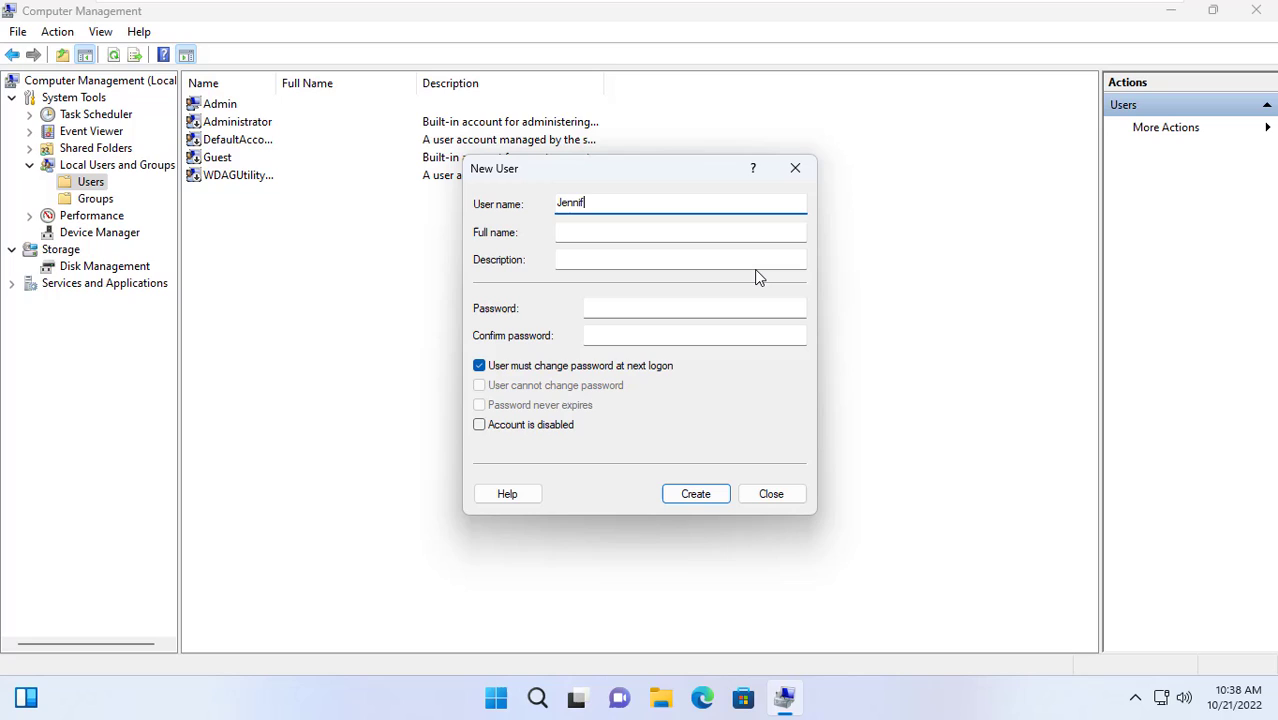
click(656, 308)
text(123)
click(650, 335)
text(1)
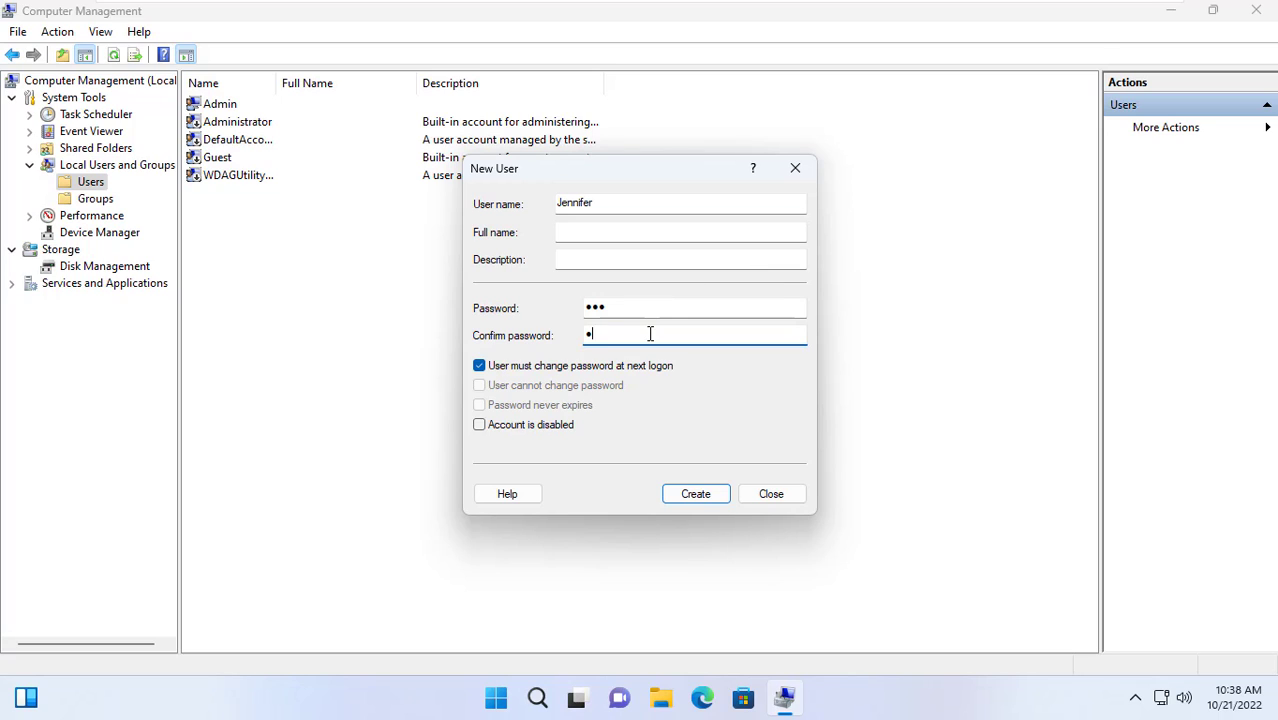
text(23)
click(604, 367)
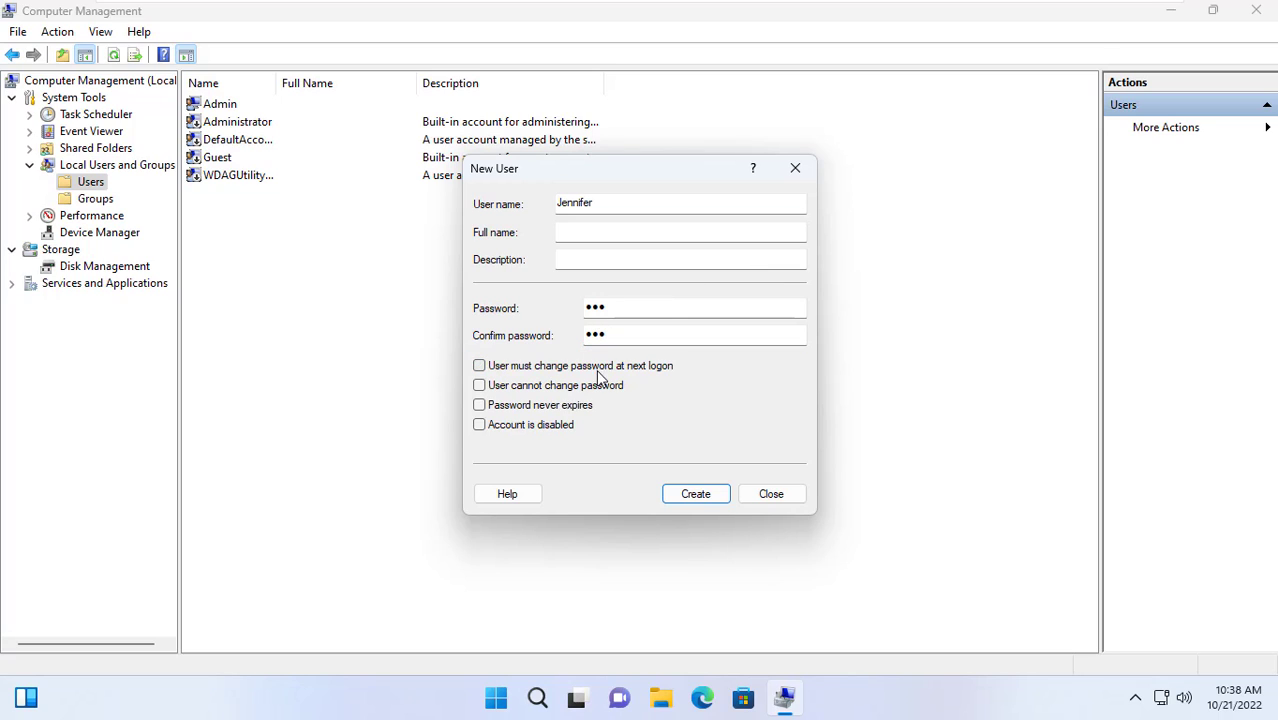
click(548, 409)
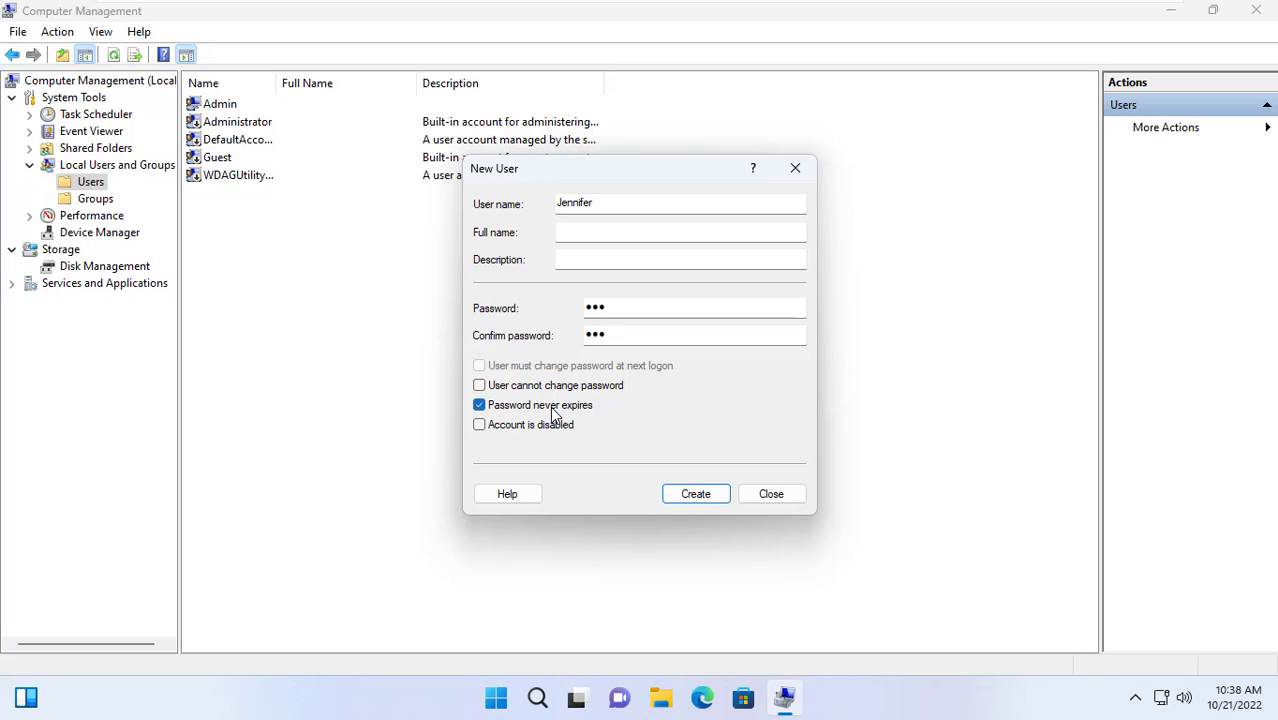
click(686, 496)
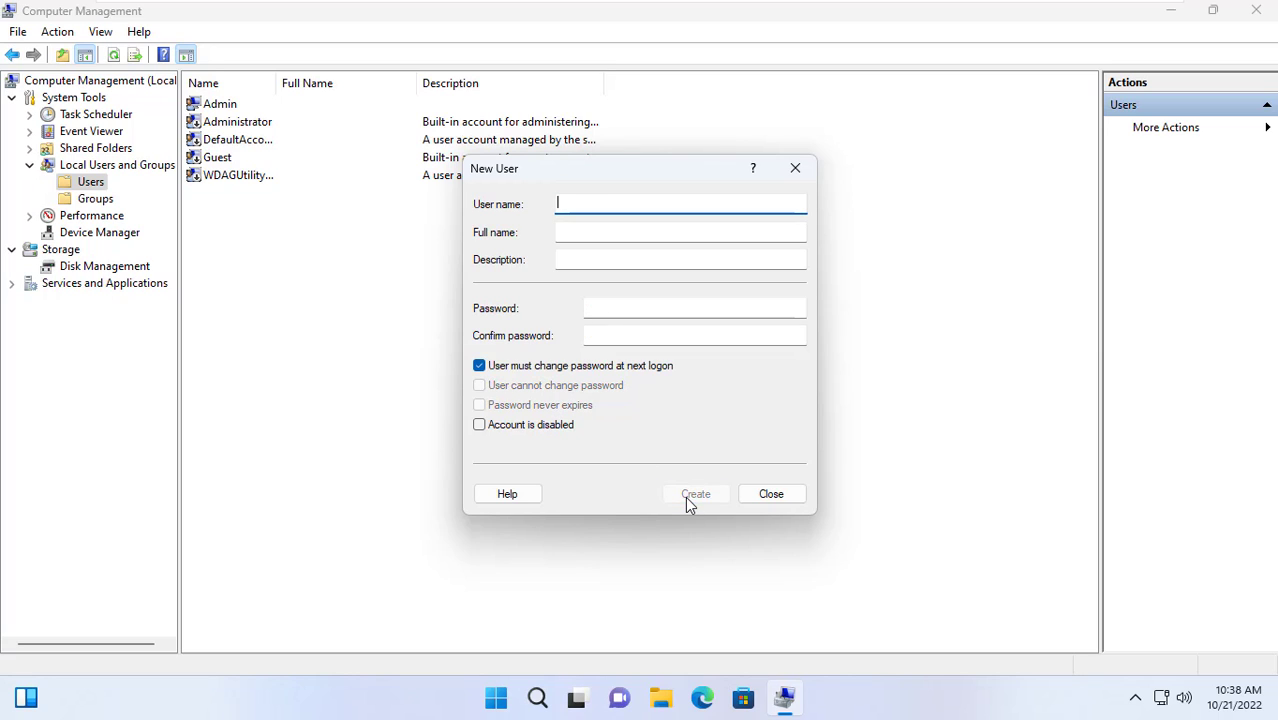
Close the New User form, check both new accounts in the list, and close Computer Management
click(763, 495)
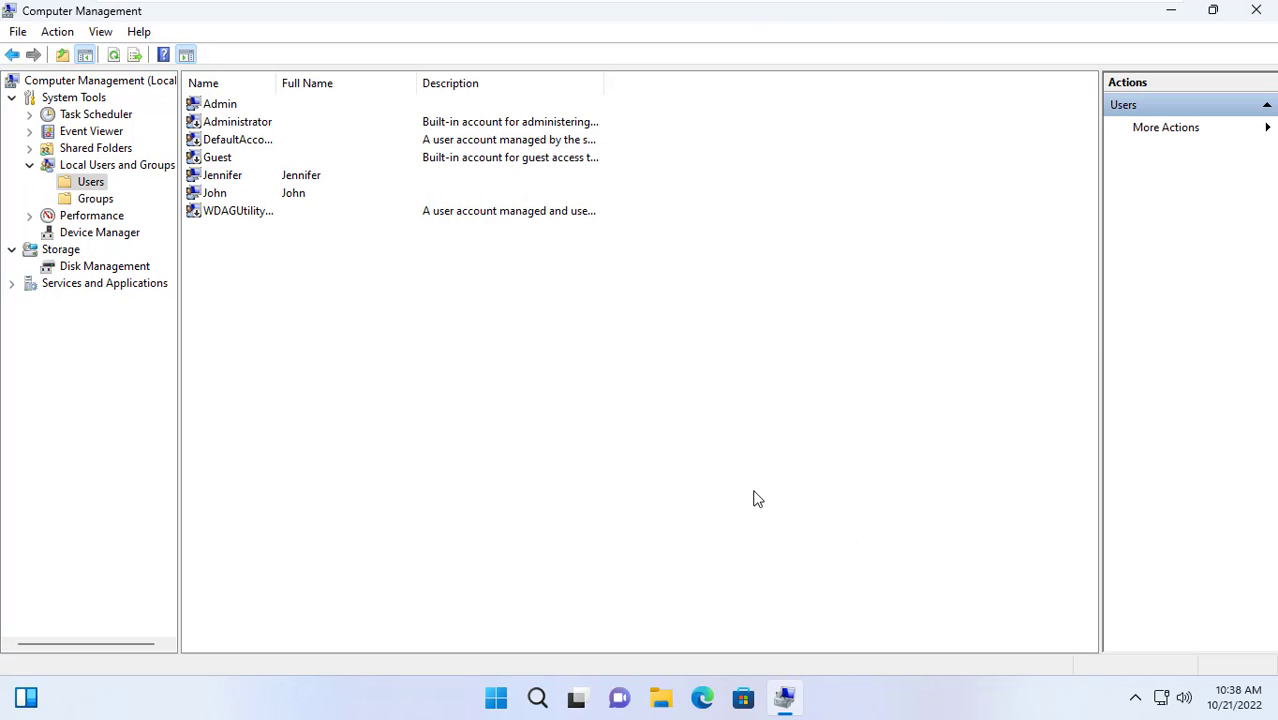
click(238, 180)
click(232, 195)
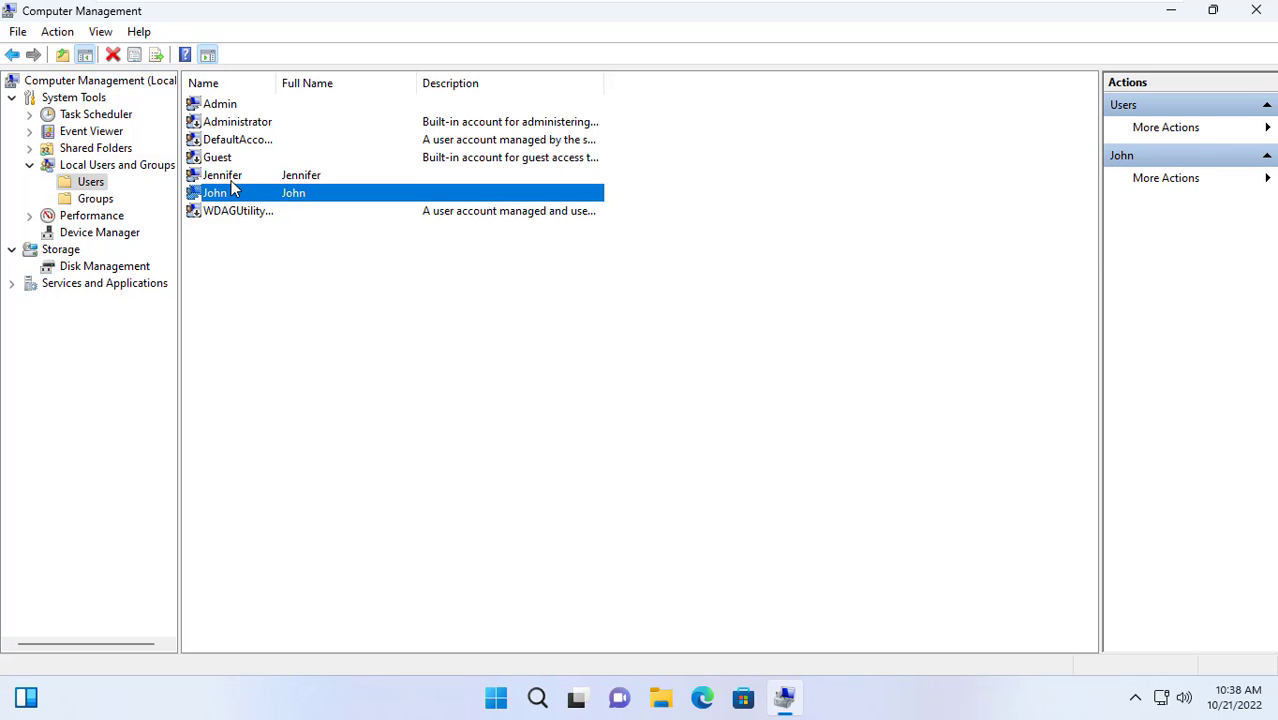
click(1256, 9)
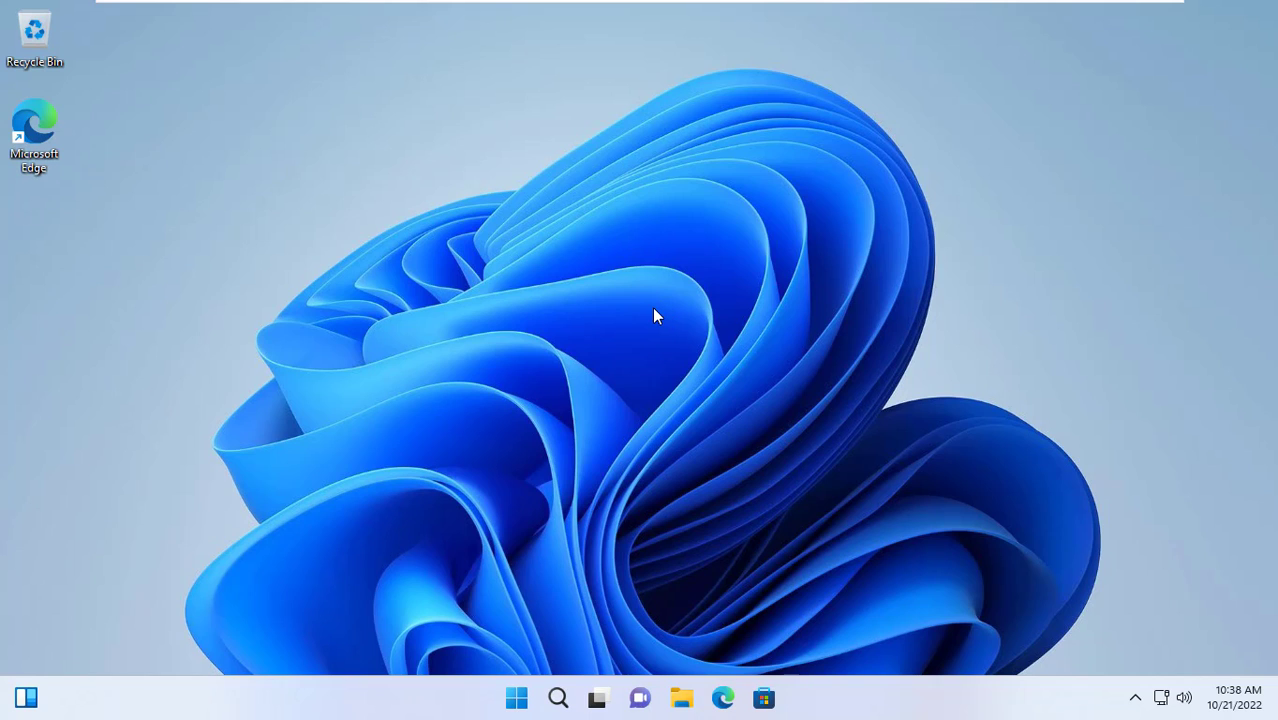
Reopen File Explorer at Local Disk (C:) and open the Publish folder's Properties
click(688, 703)
click(212, 256)
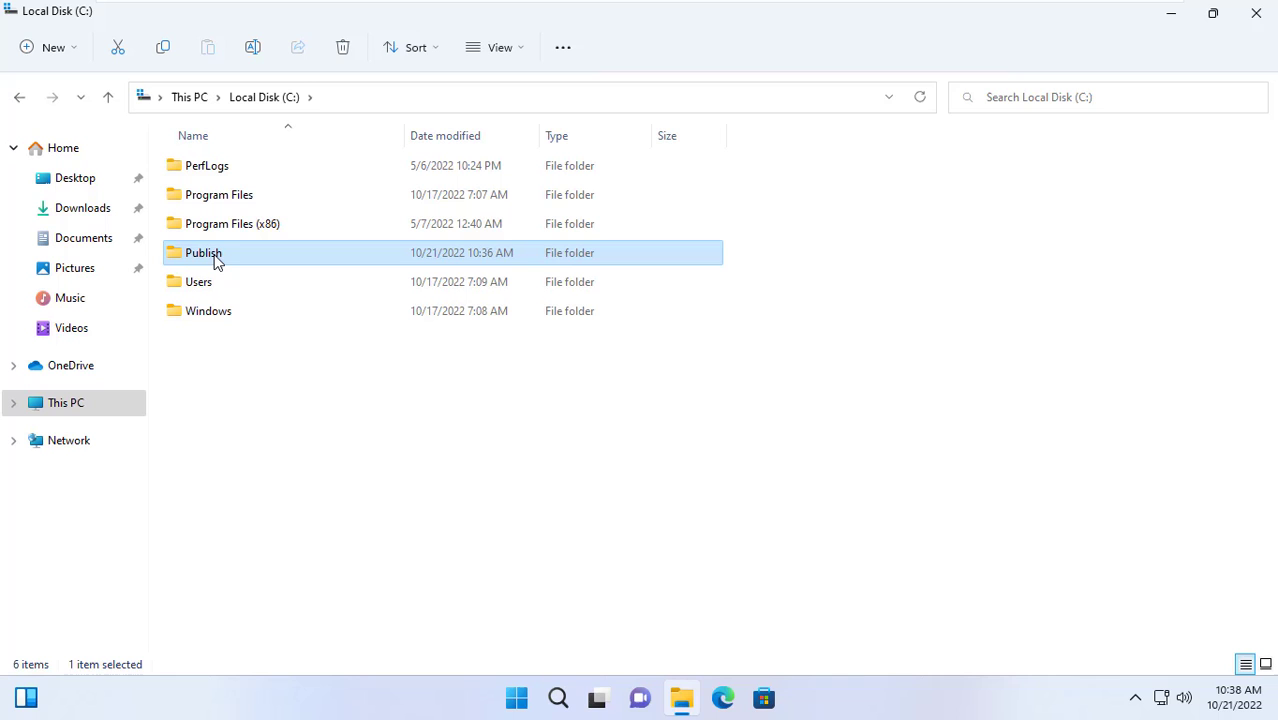
right_click(213, 259)
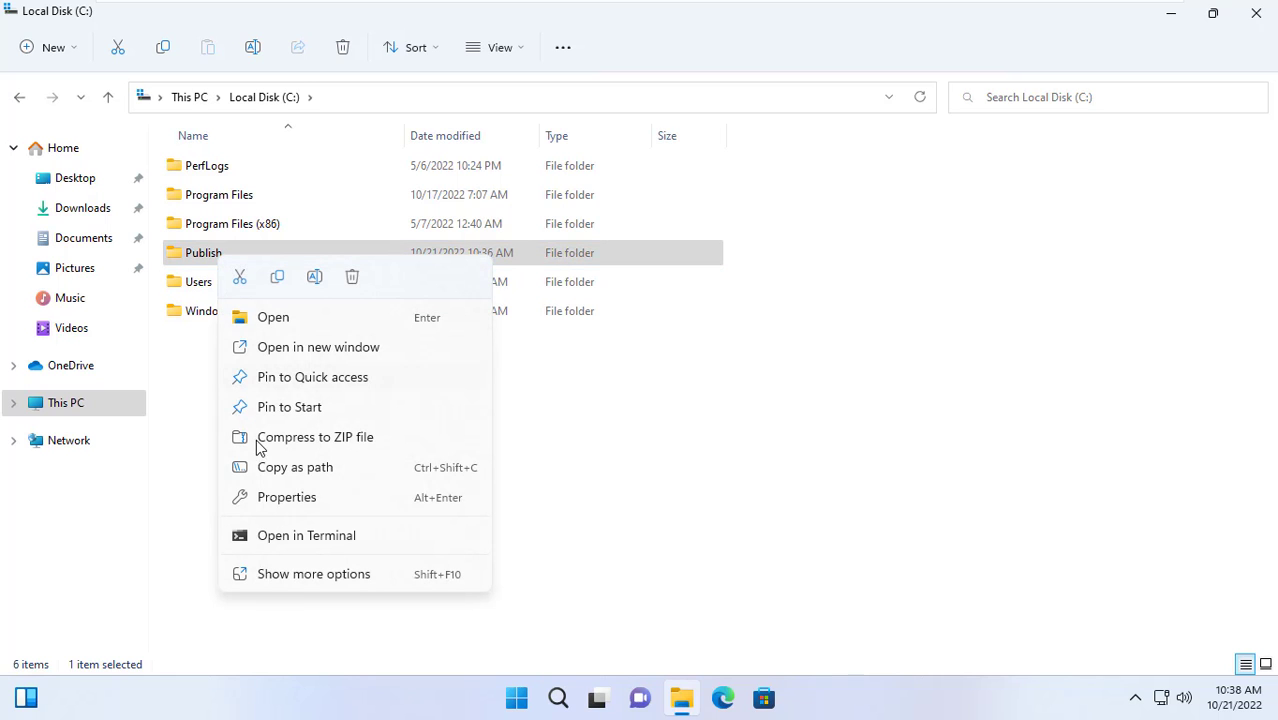
click(282, 504)
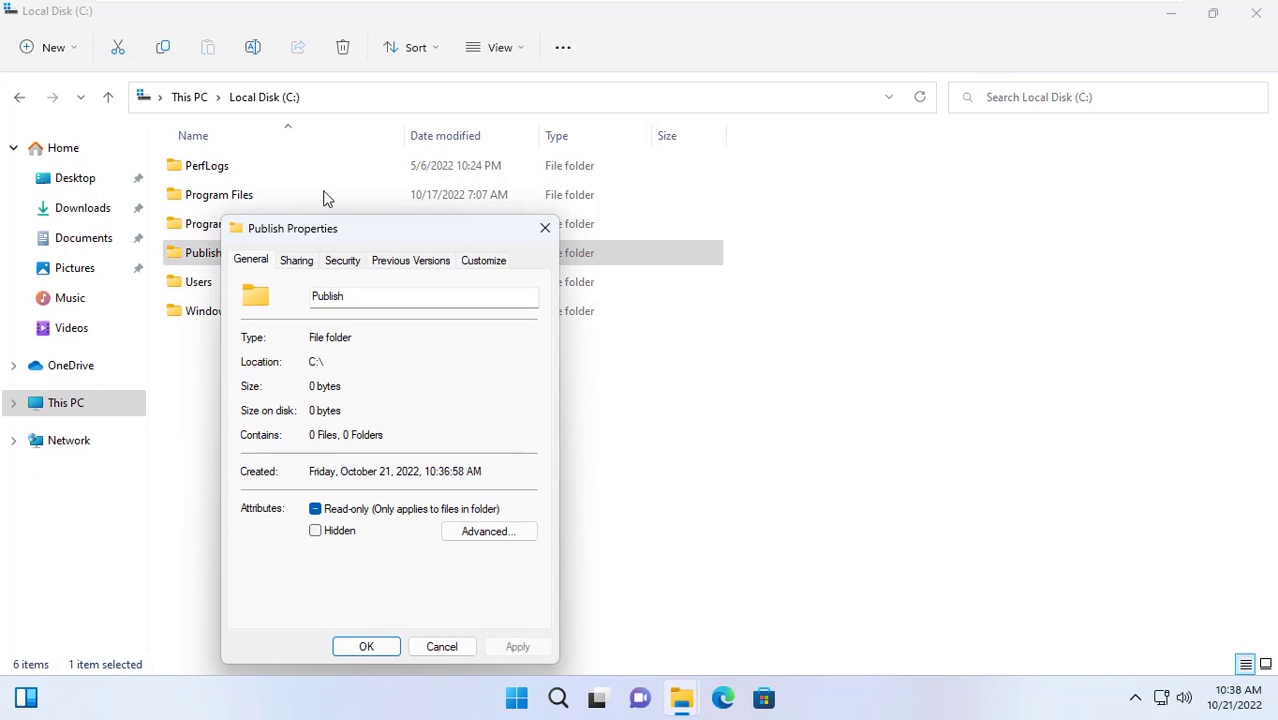
drag(327, 235, 387, 95)
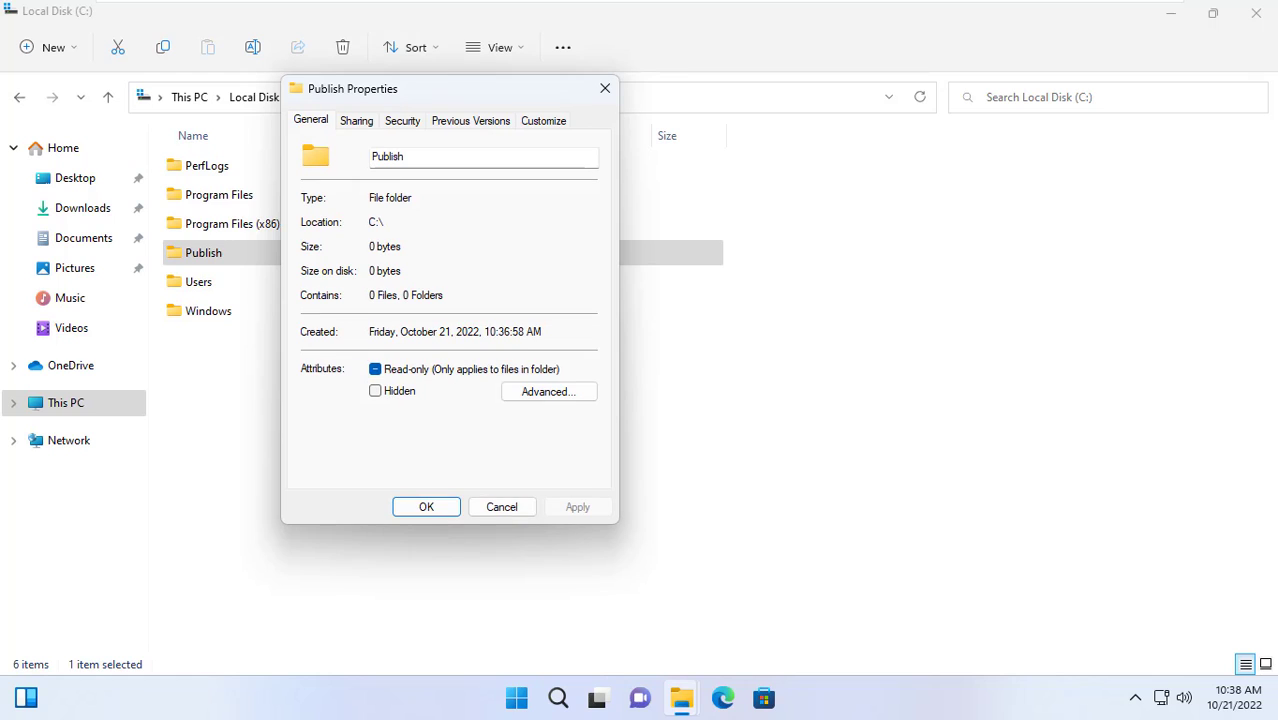
Open the Advanced Security Settings from the Publish folder's Security tab
click(416, 124)
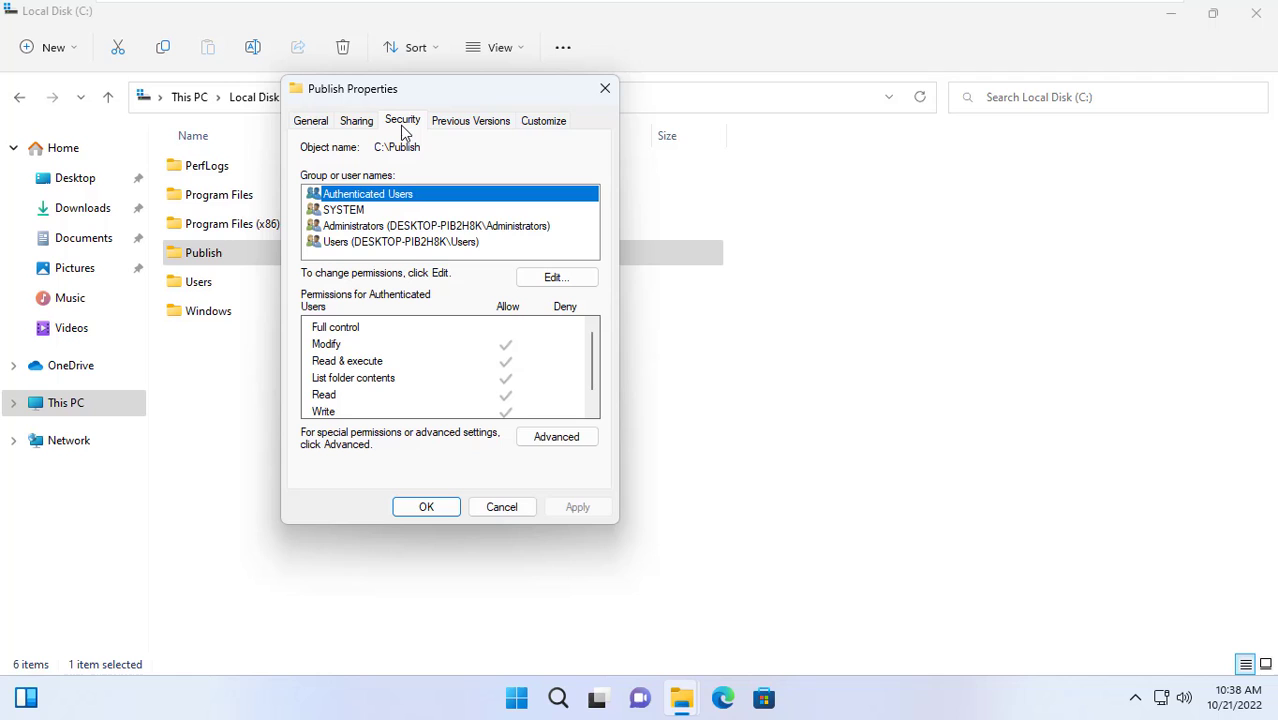
click(548, 440)
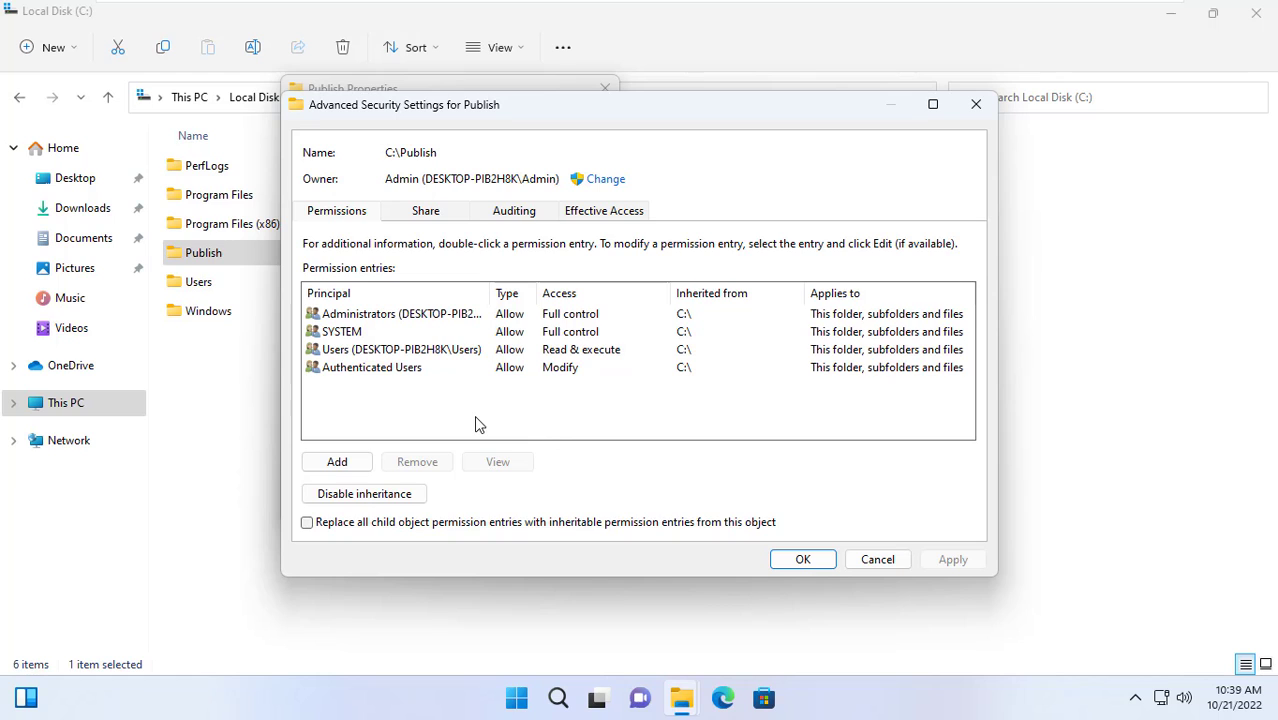
Disable inheritance on Publish, converting the inherited permissions into explicit entries
click(389, 496)
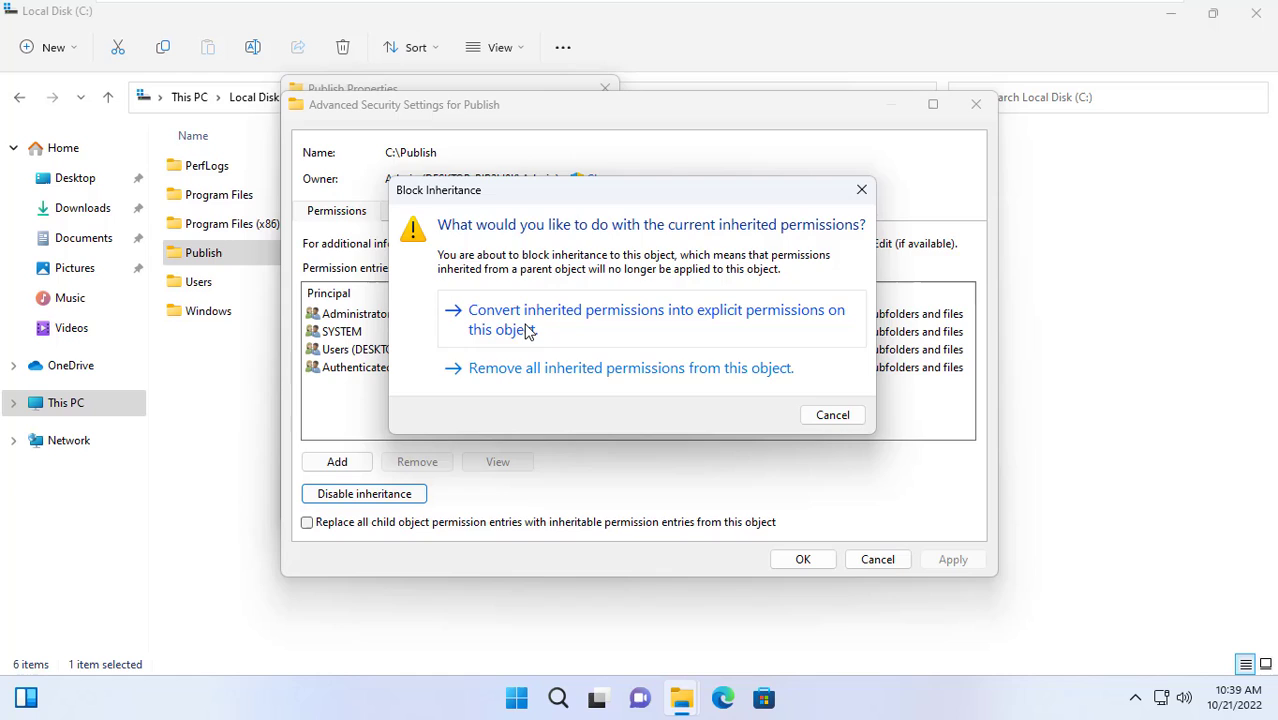
click(528, 332)
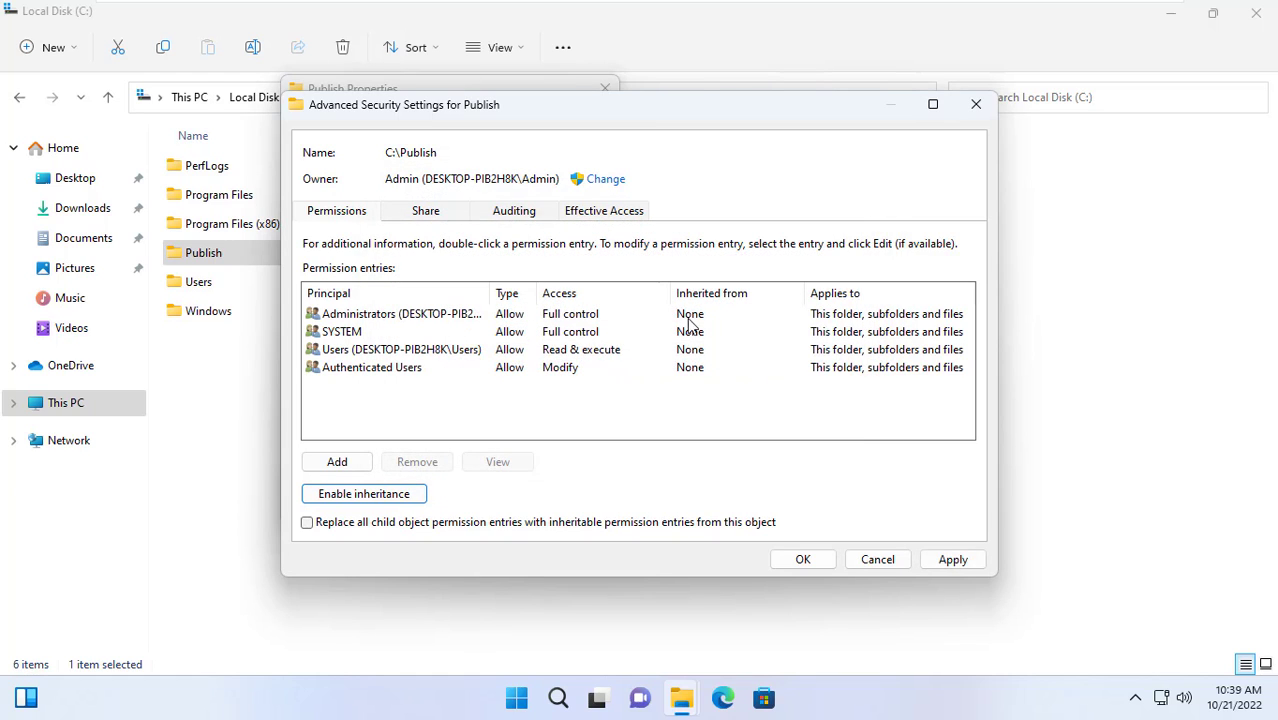
Add the Everyone group to the Publish folder's security permissions and select it
click(806, 559)
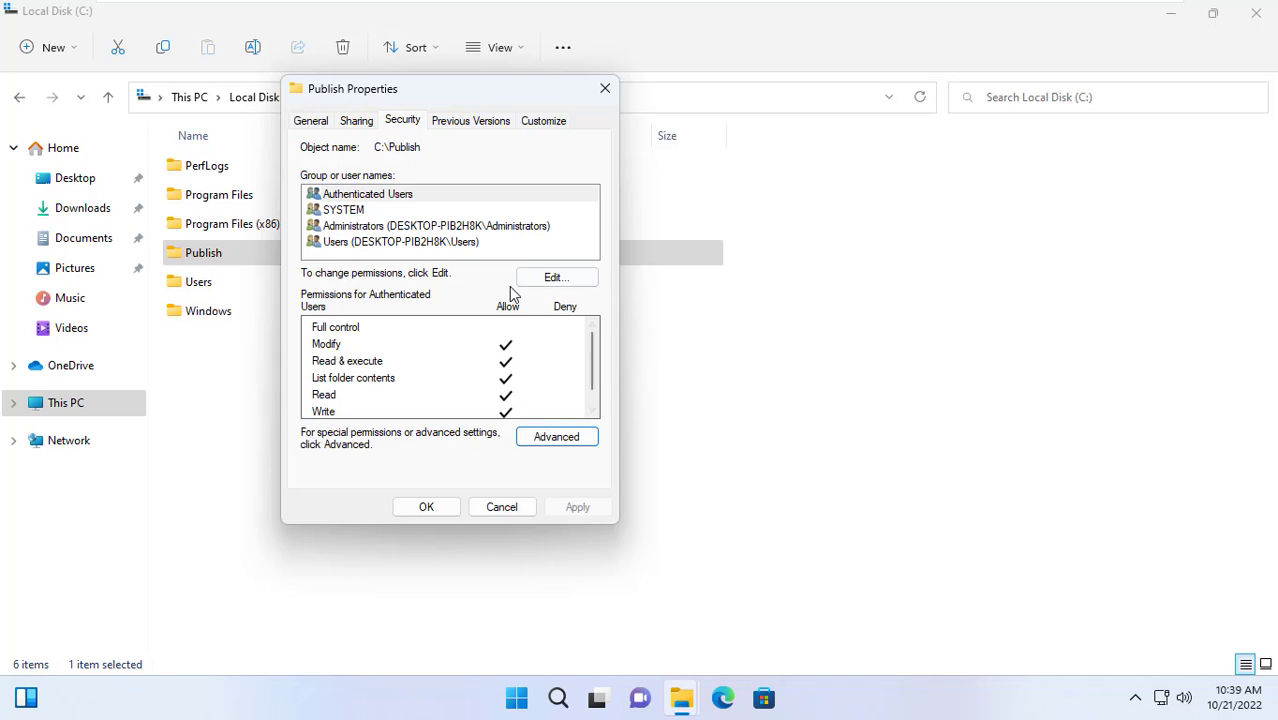
click(557, 277)
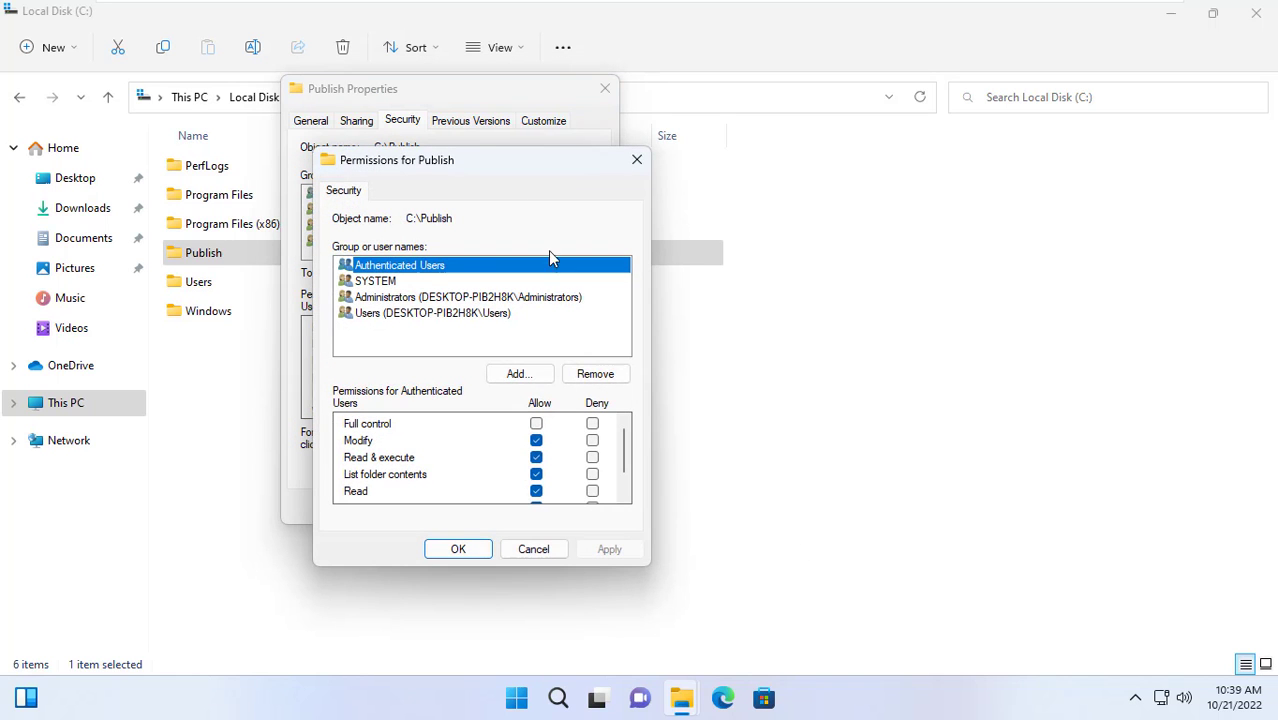
drag(478, 157, 784, 93)
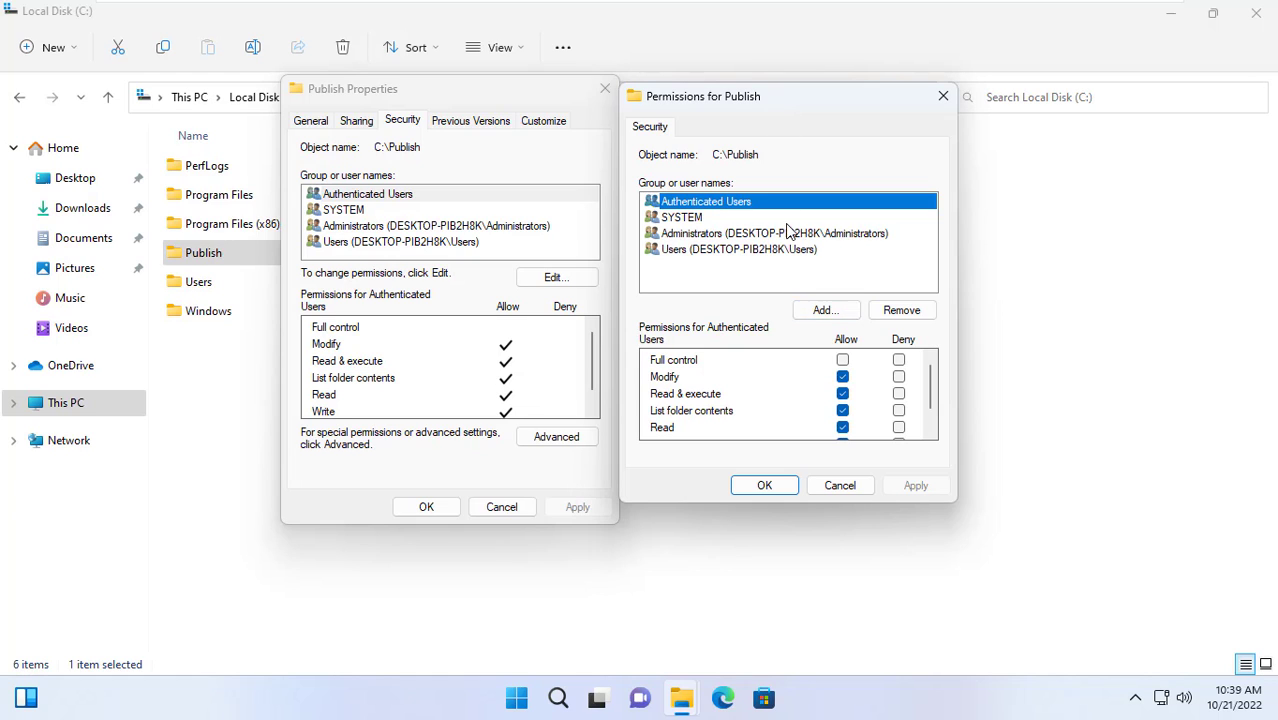
click(829, 313)
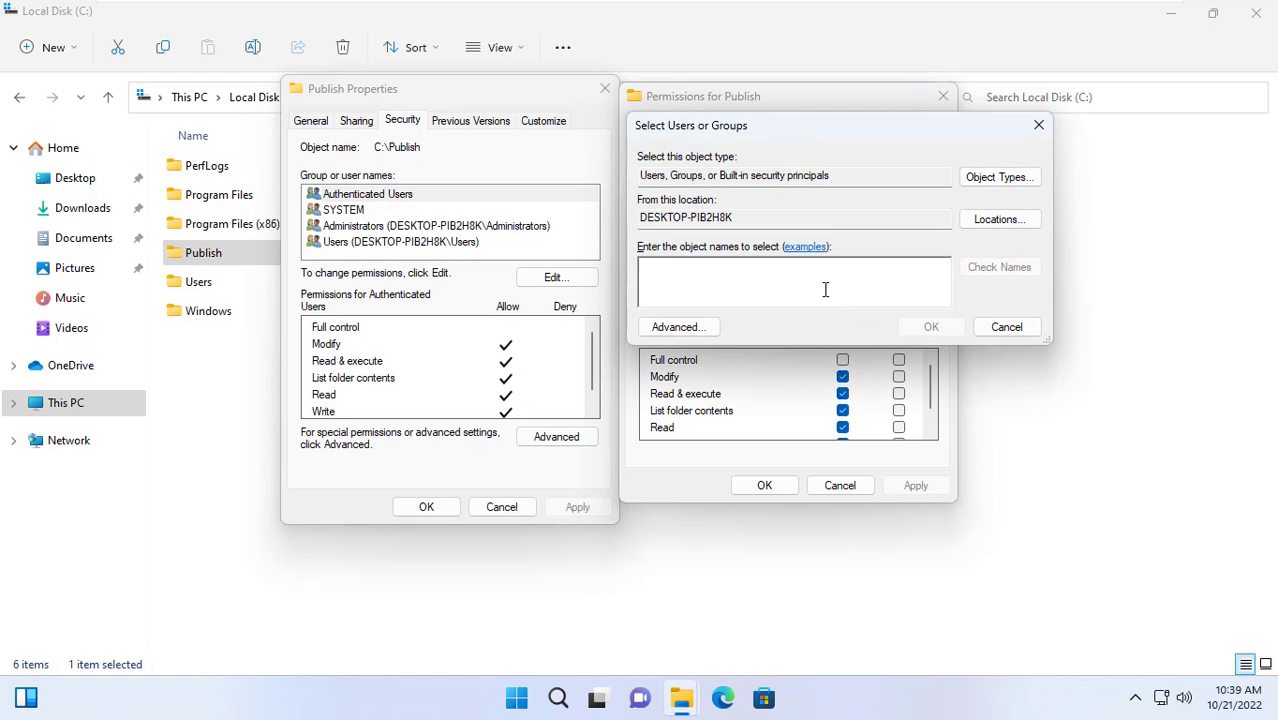
text(Everyone)
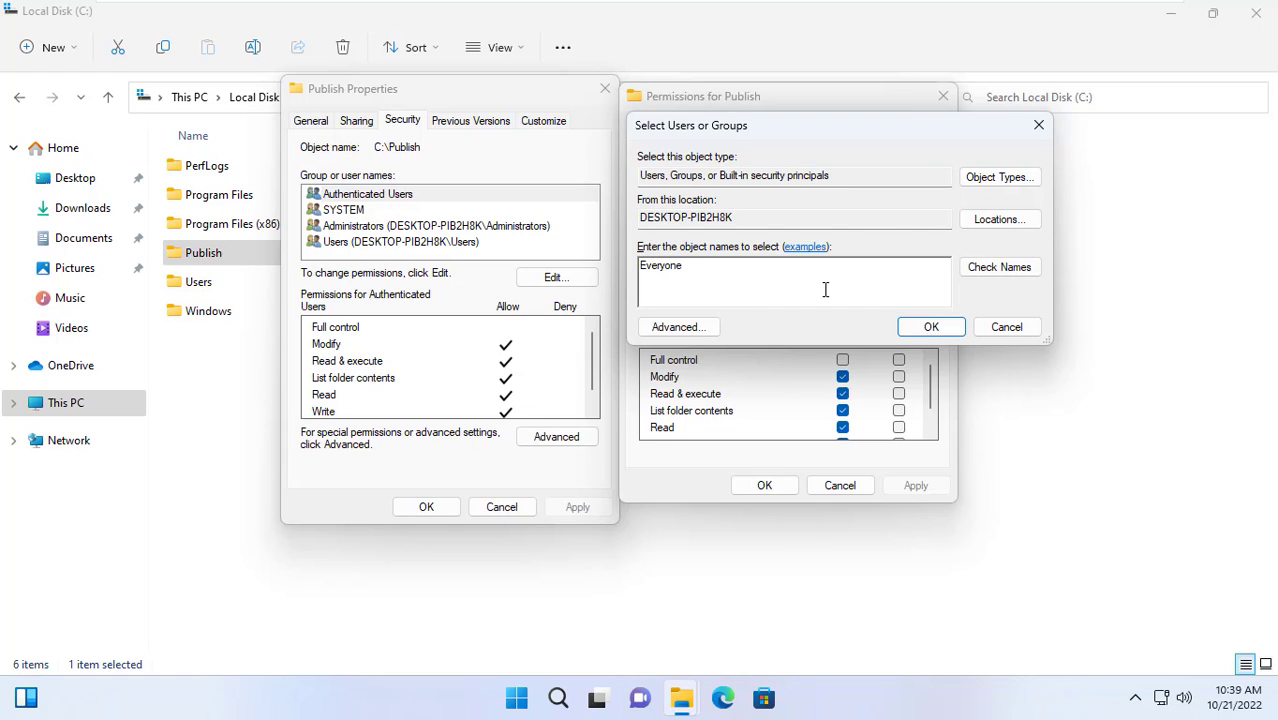
click(984, 277)
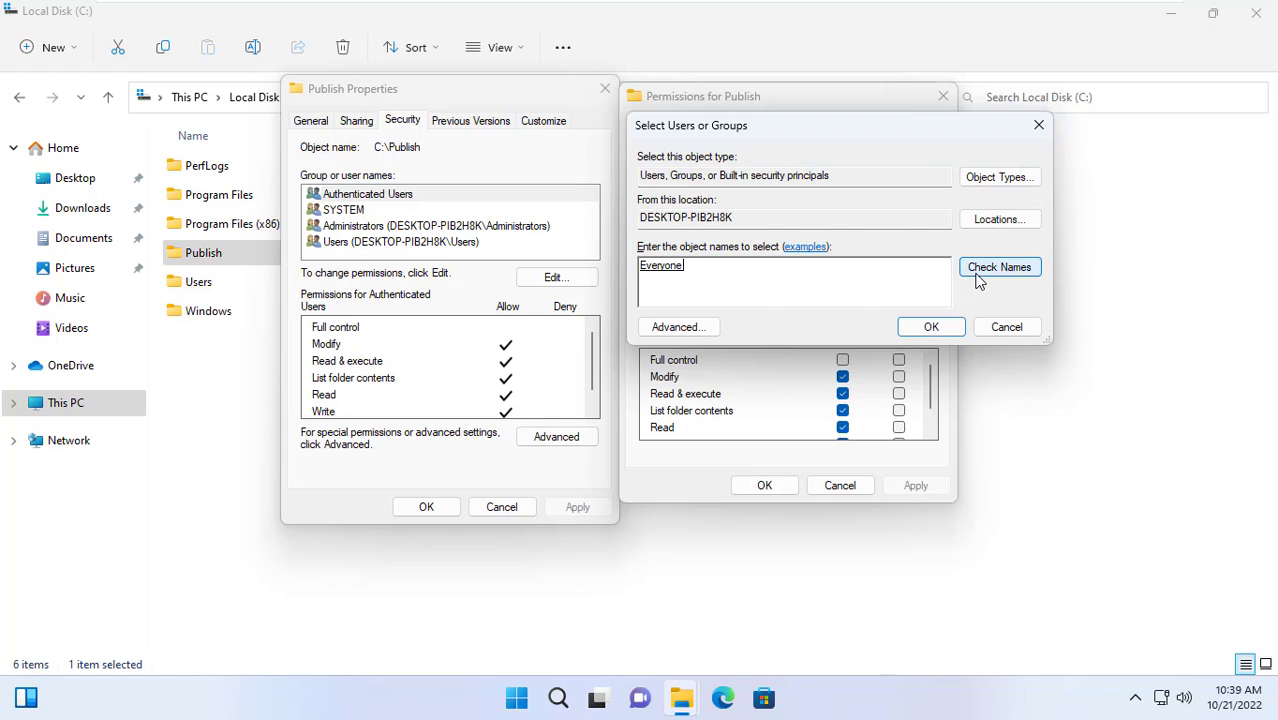
click(955, 326)
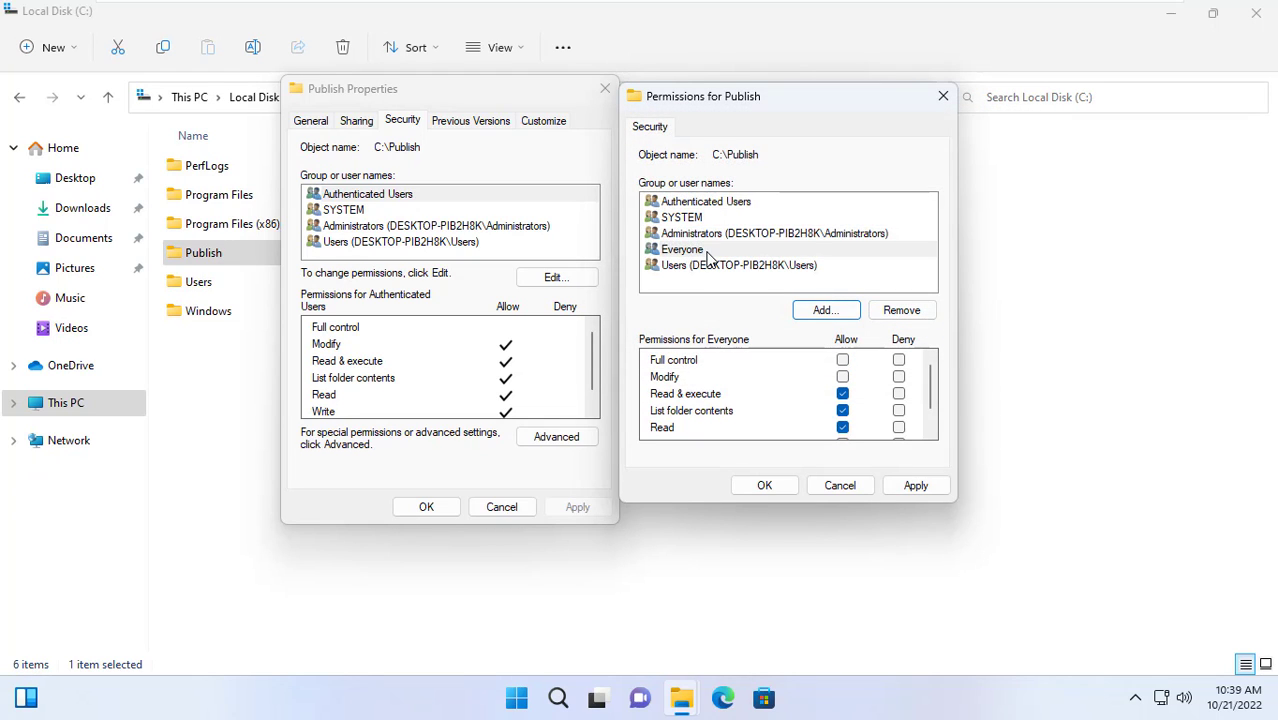
click(708, 251)
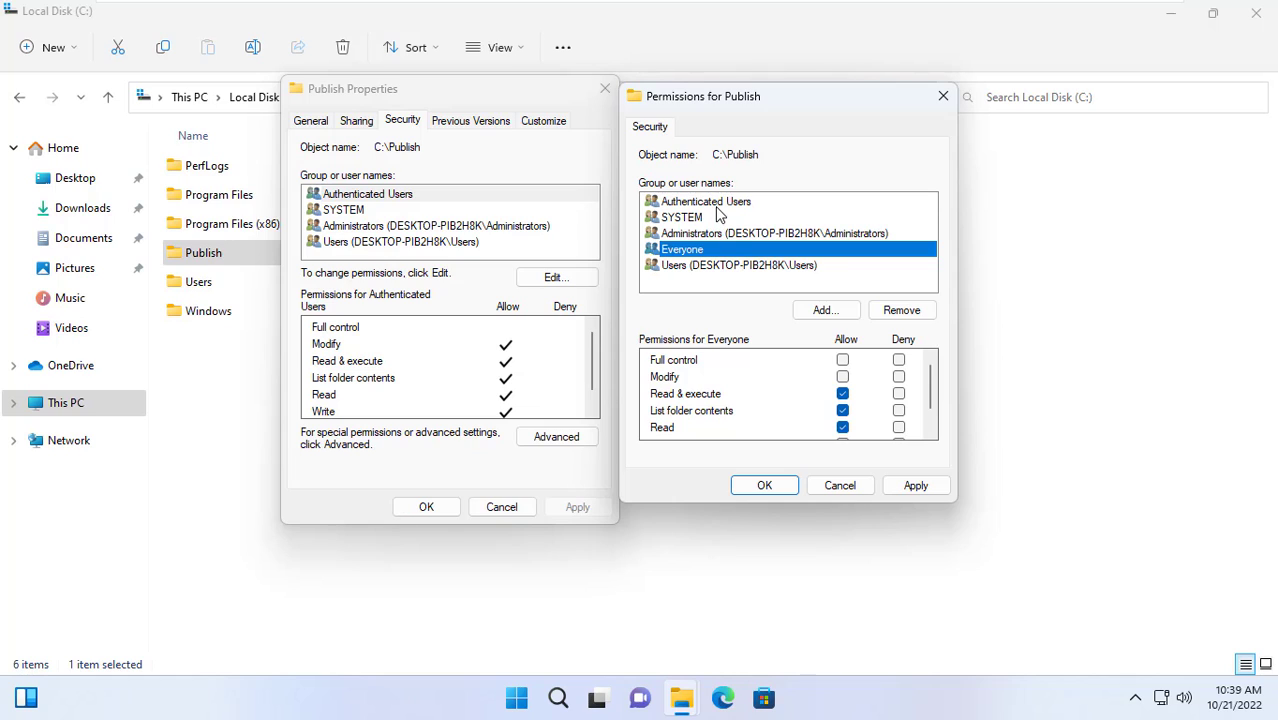
Remove Authenticated Users, SYSTEM, Administrators and Users from the Publish folder permissions
click(716, 203)
click(899, 311)
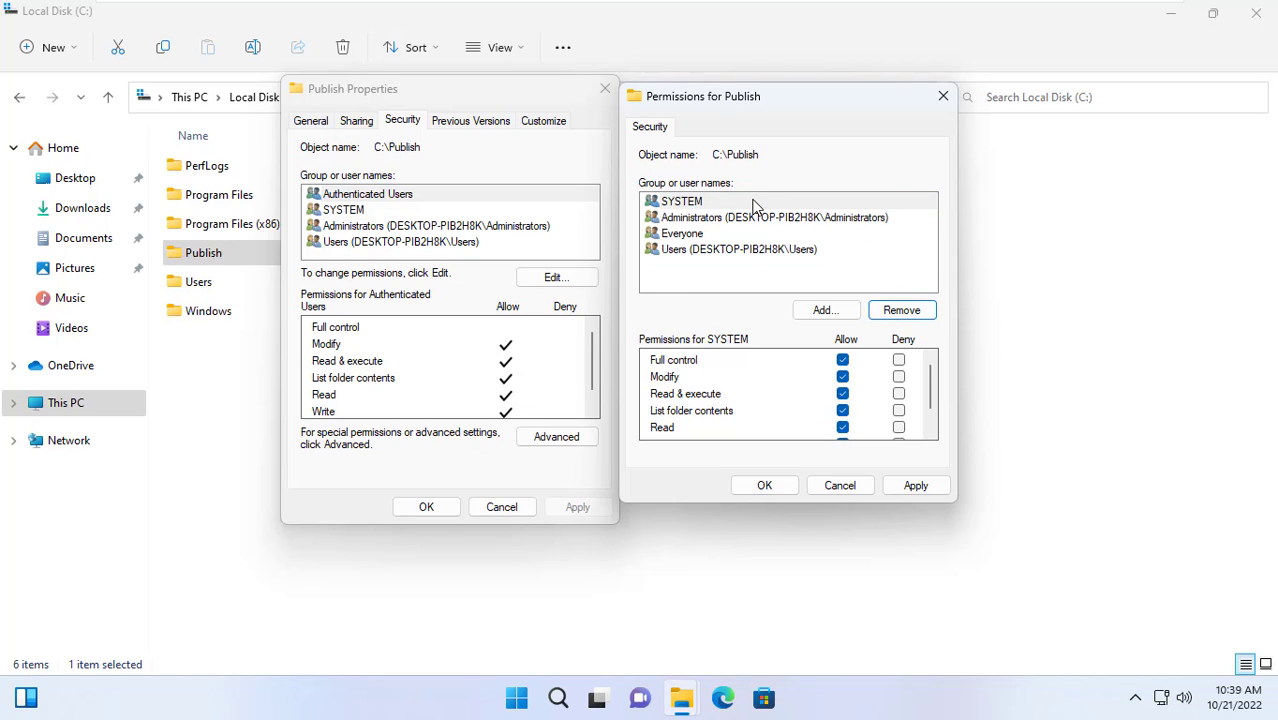
click(757, 203)
click(901, 311)
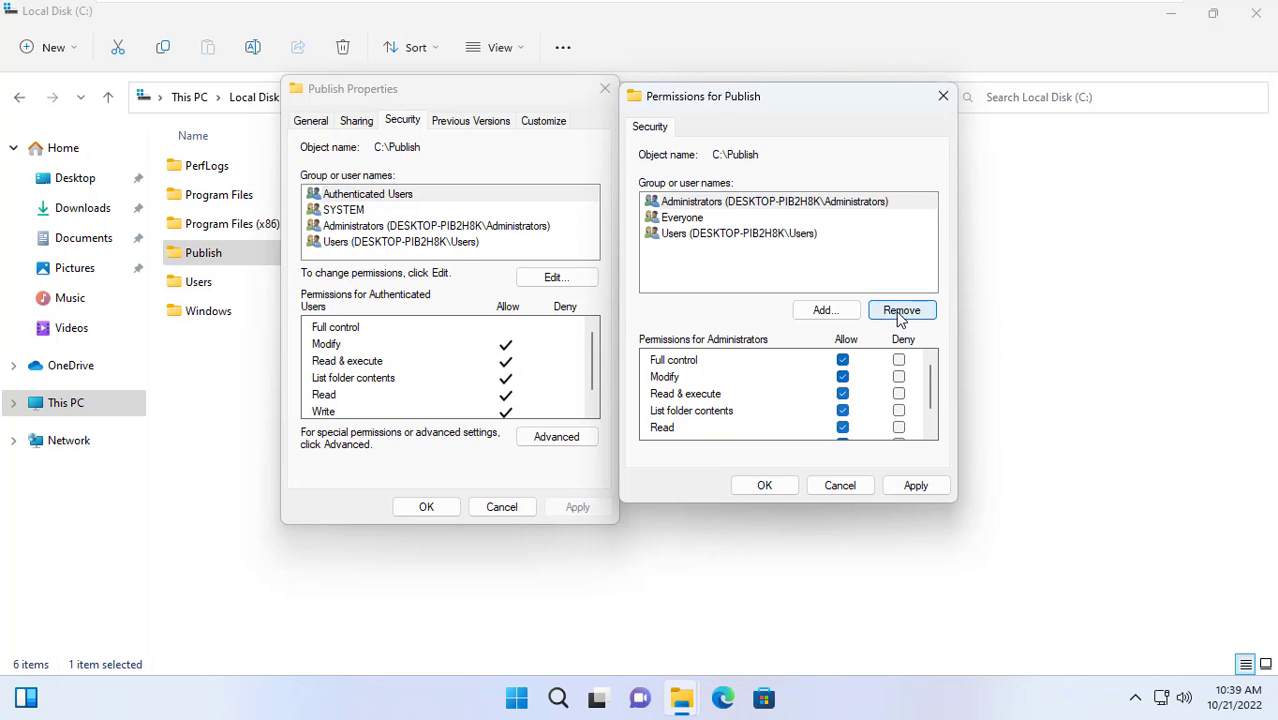
click(803, 205)
click(891, 312)
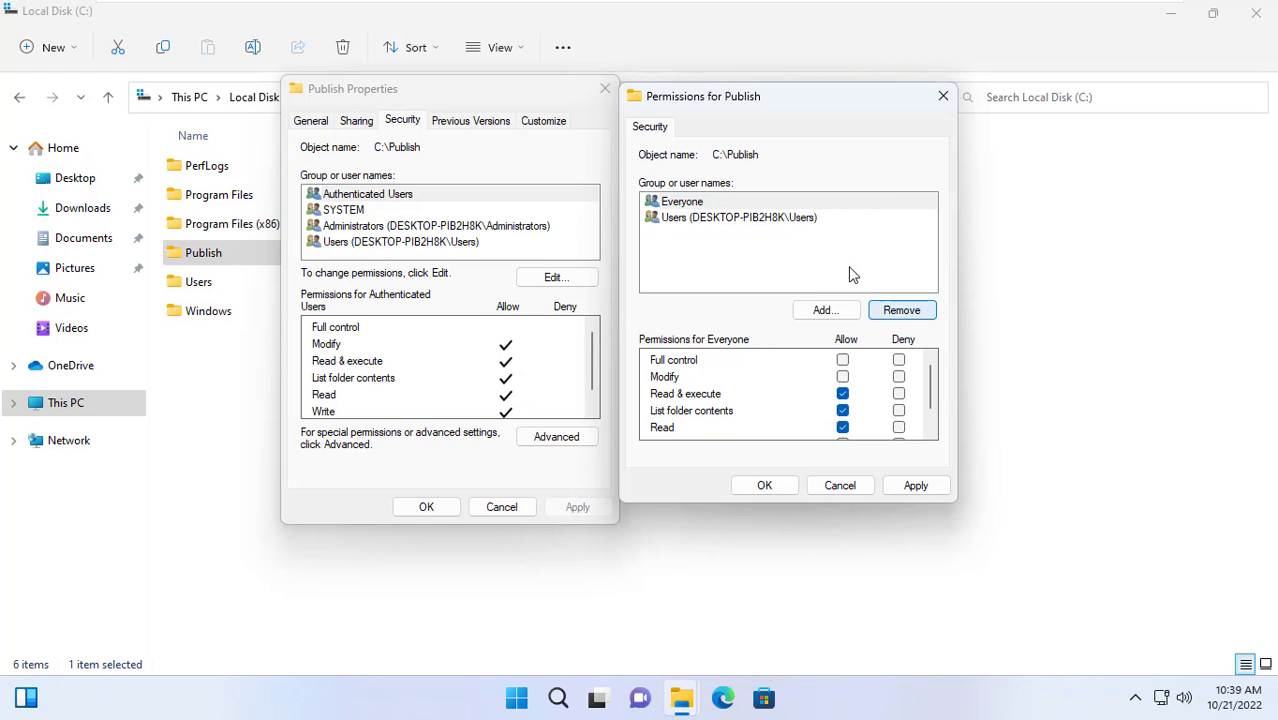
click(781, 218)
click(899, 312)
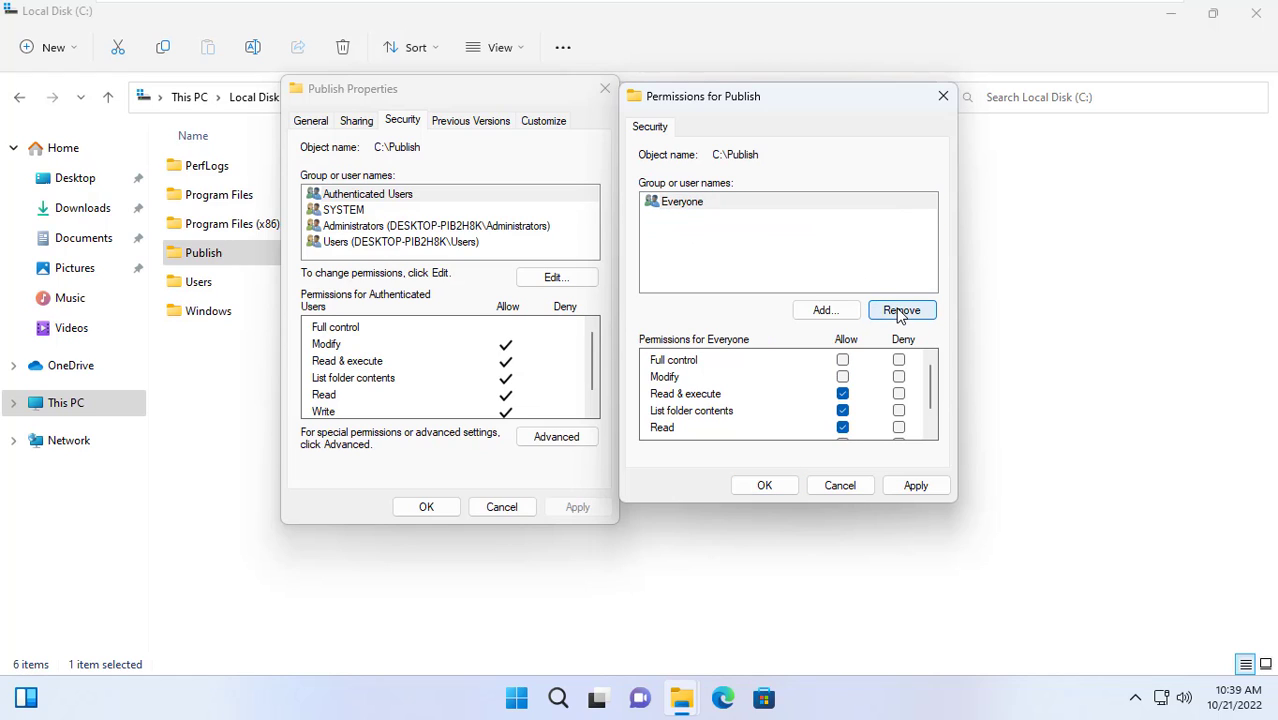
Allow Everyone Full control on Publish and apply the change
click(692, 206)
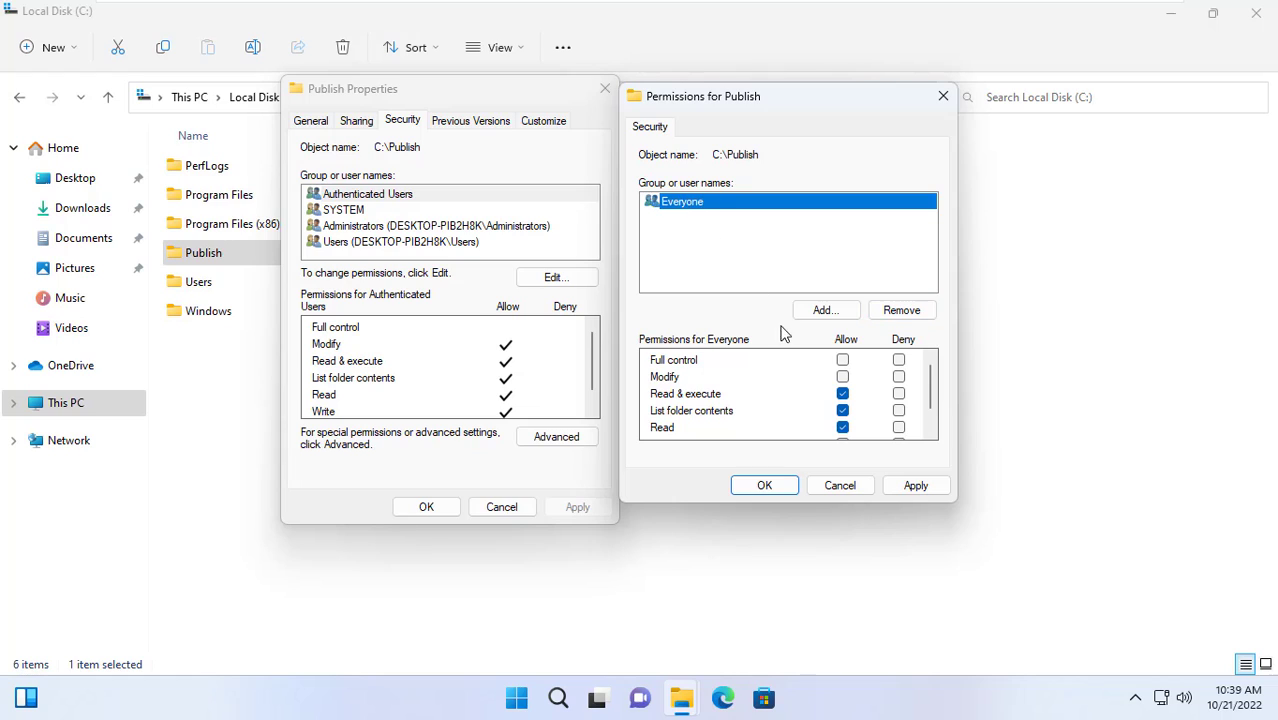
click(843, 362)
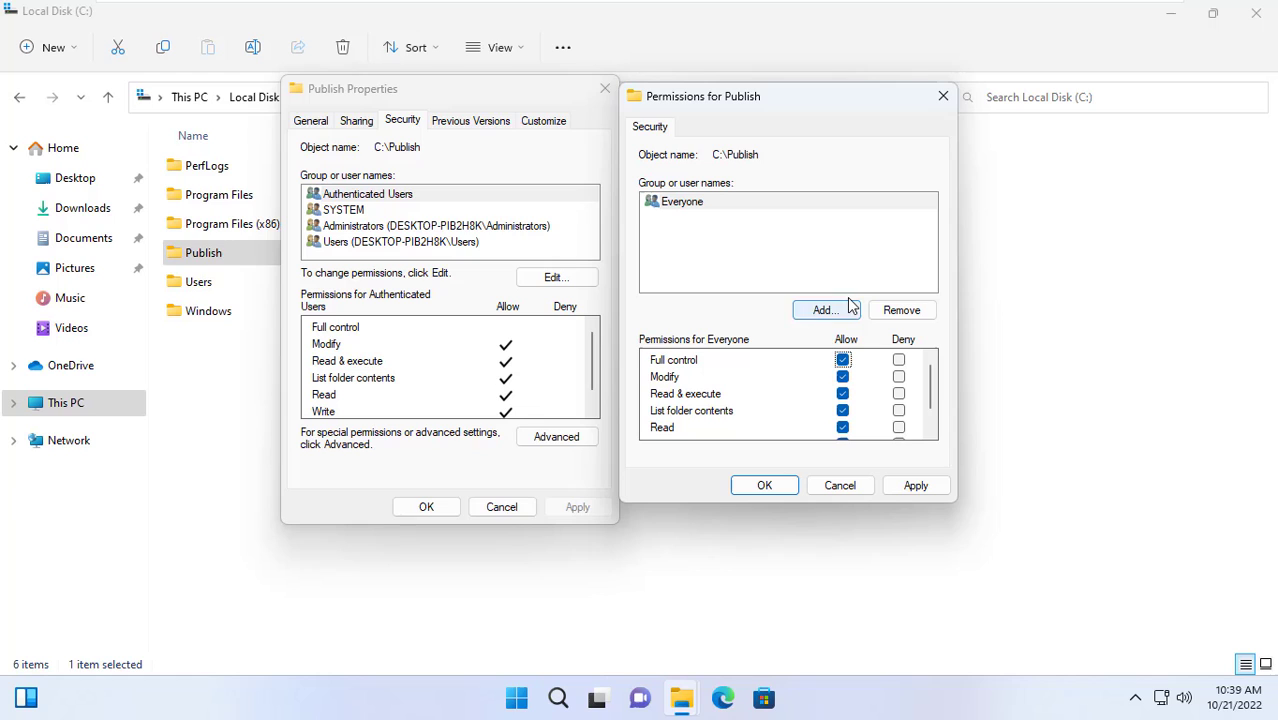
click(911, 486)
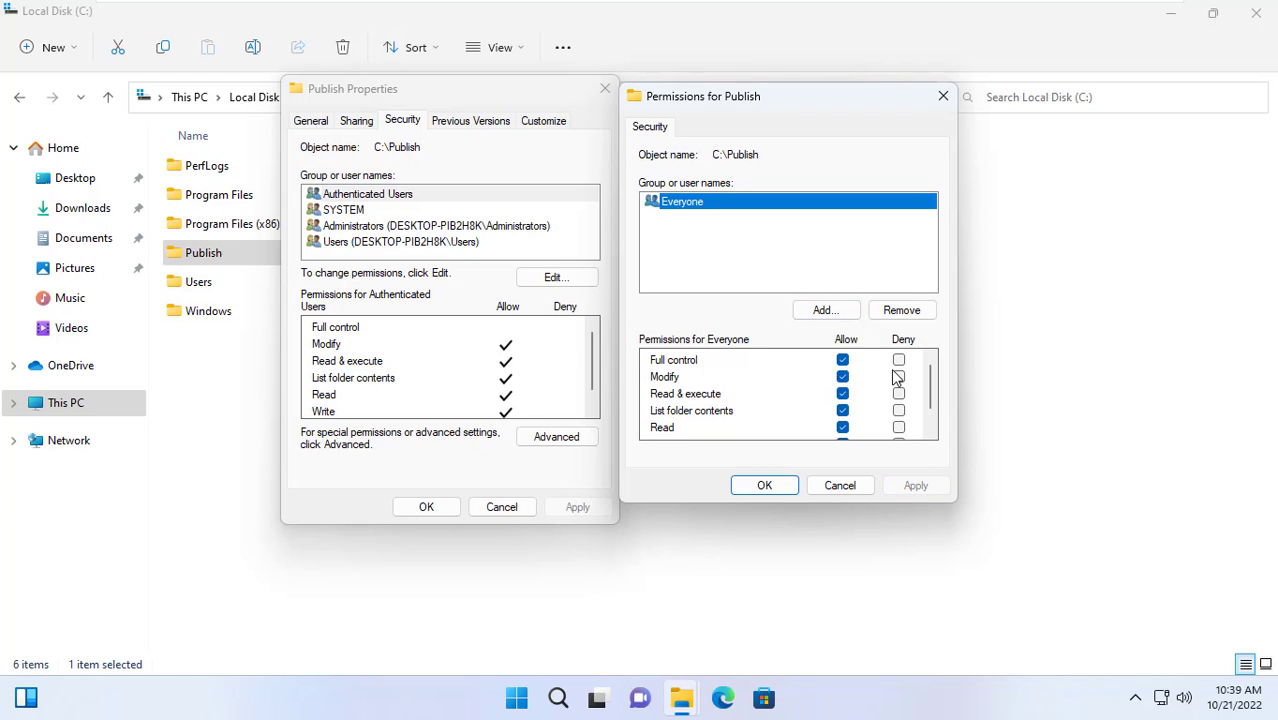
Add OWNER RIGHTS to the Publish folder's permissions with Full control allowed, and apply
click(836, 311)
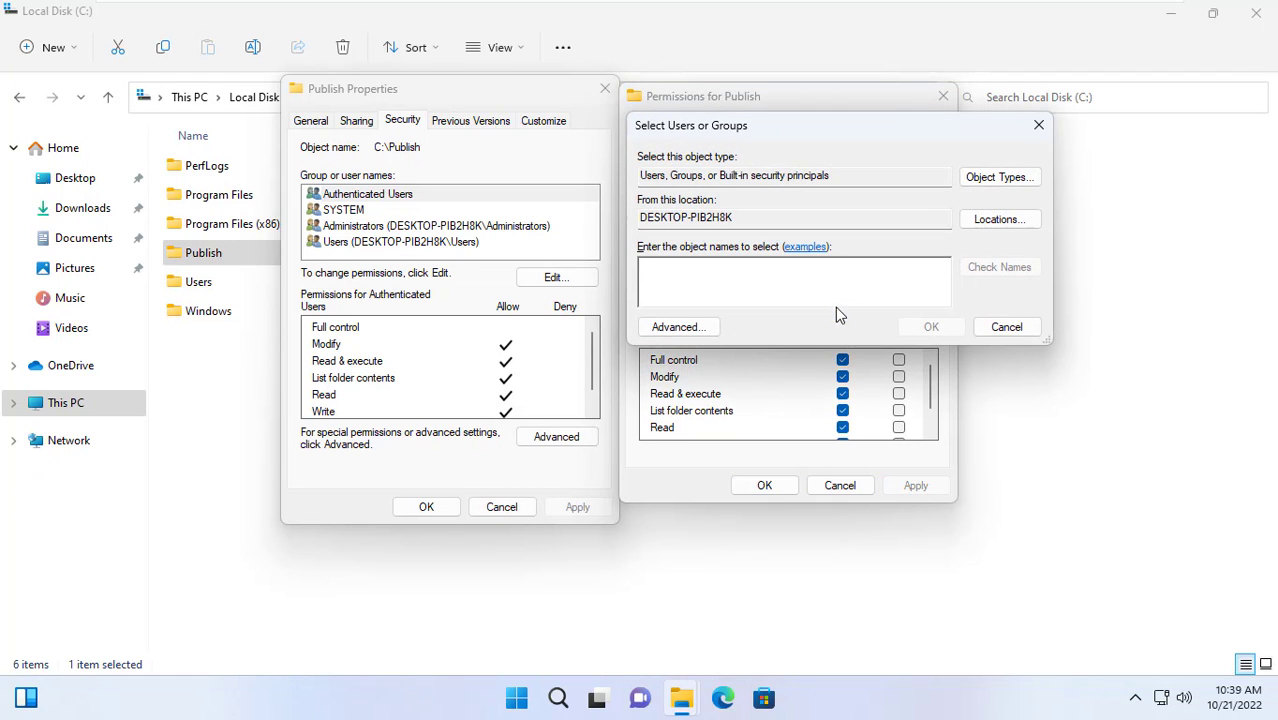
text(OWNER RIGHT)
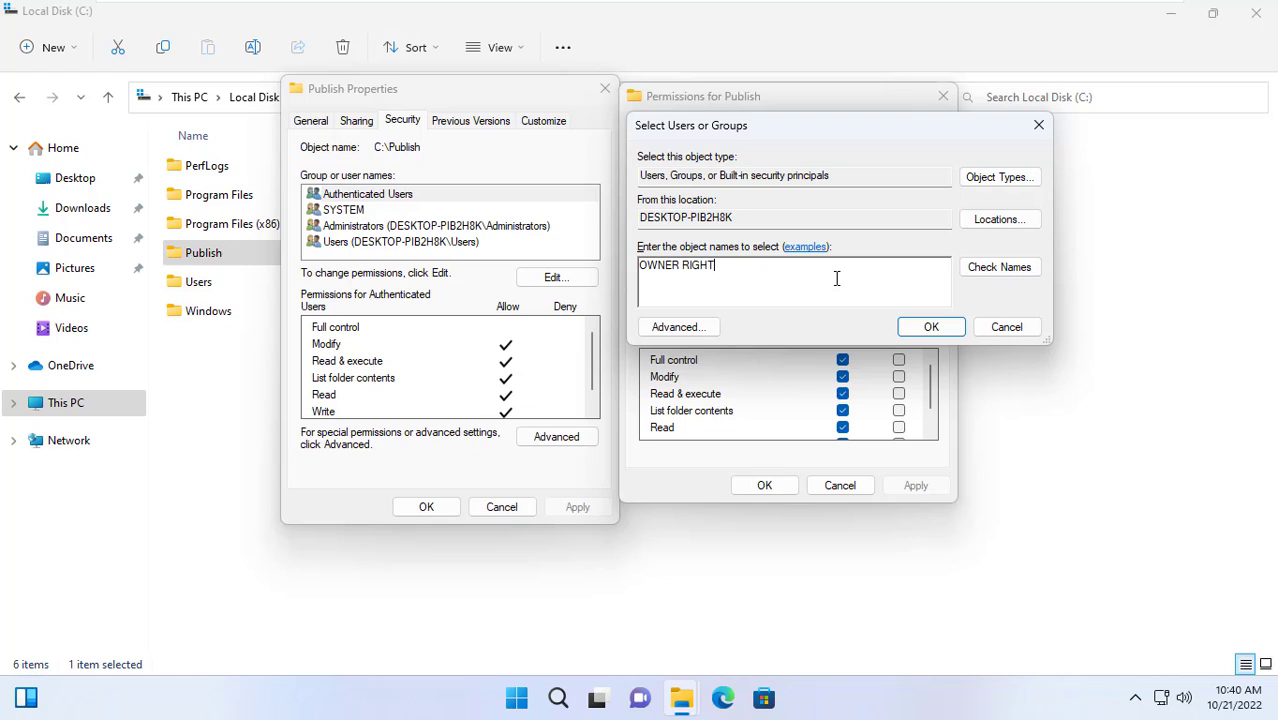
text(S)
click(1000, 267)
drag(790, 268, 640, 270)
click(912, 329)
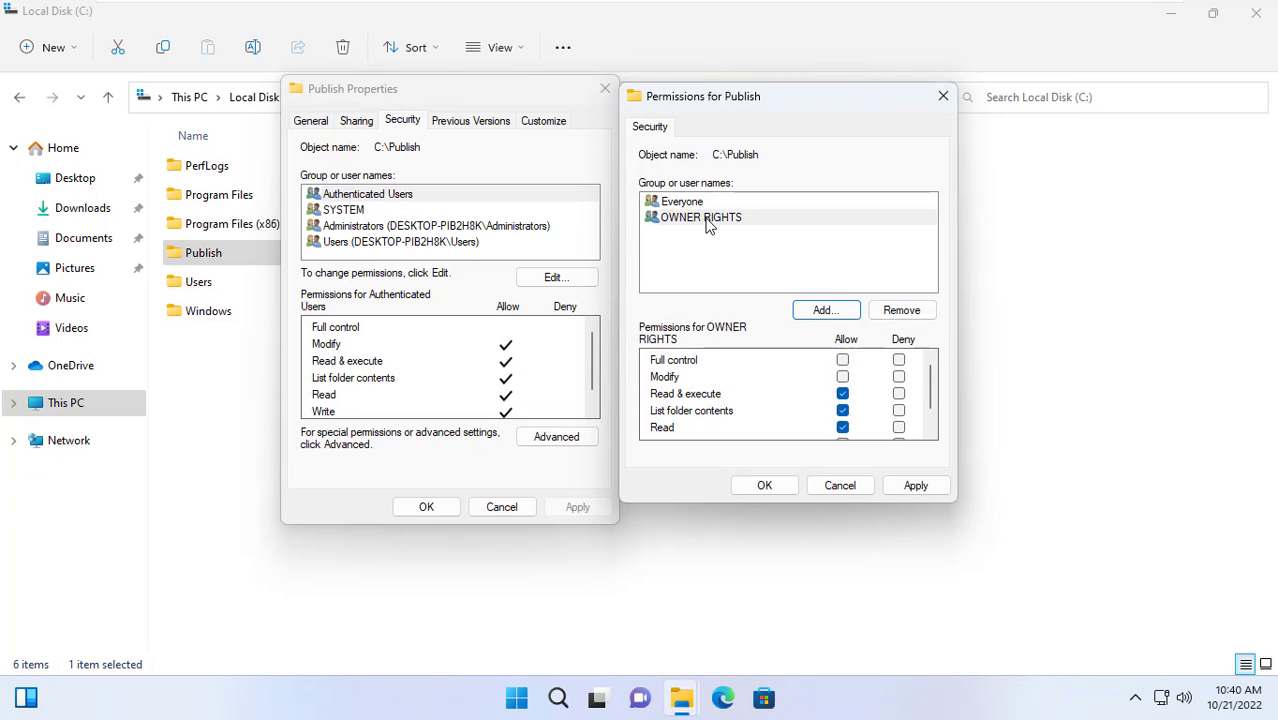
click(706, 224)
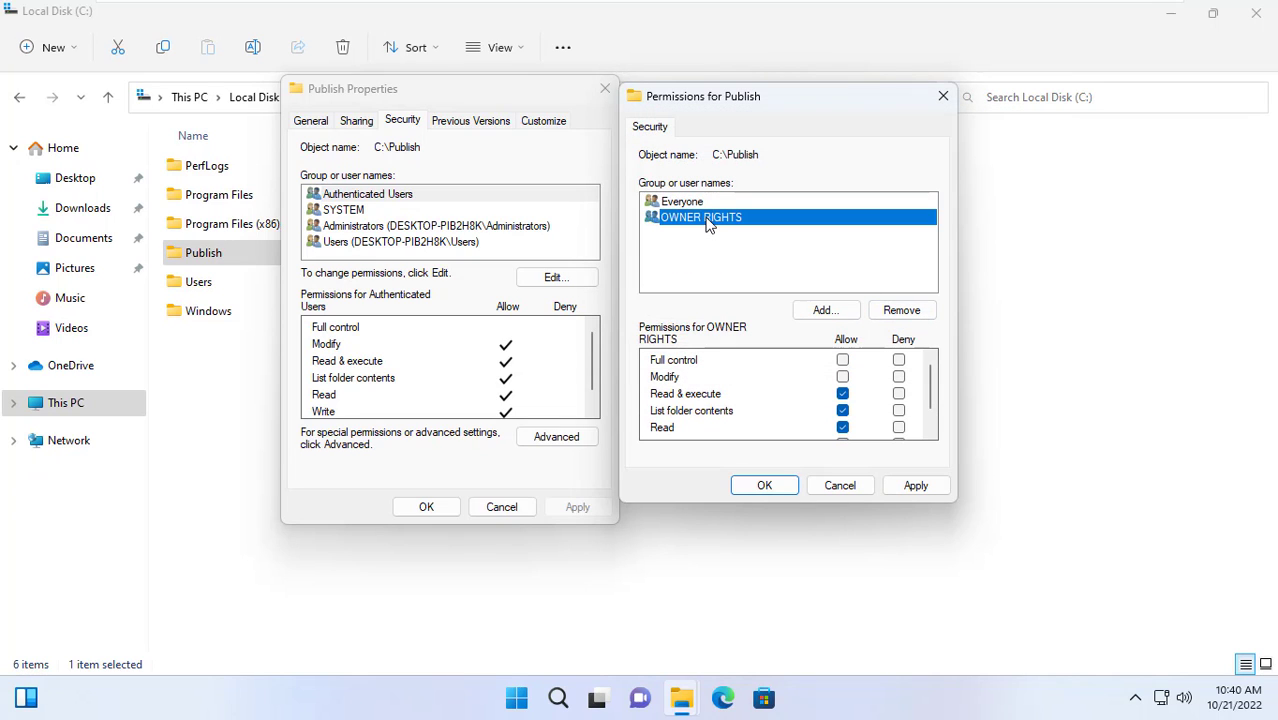
click(843, 361)
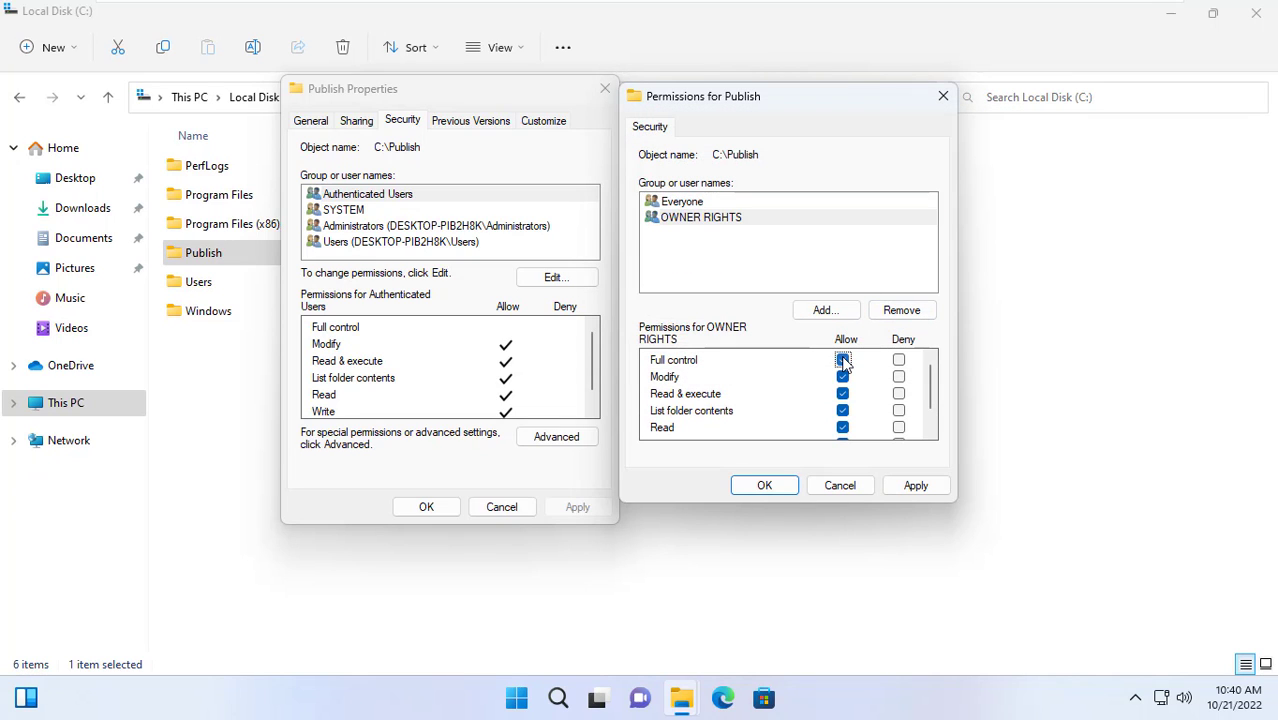
click(697, 224)
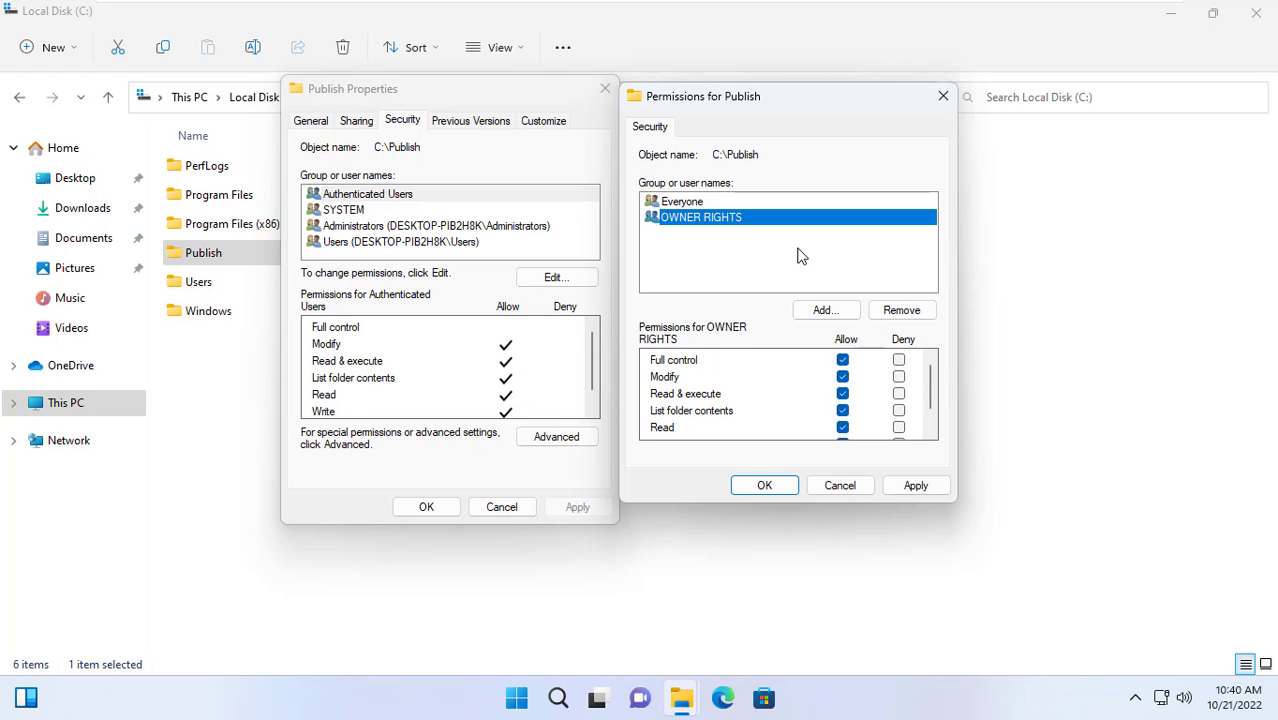
click(912, 490)
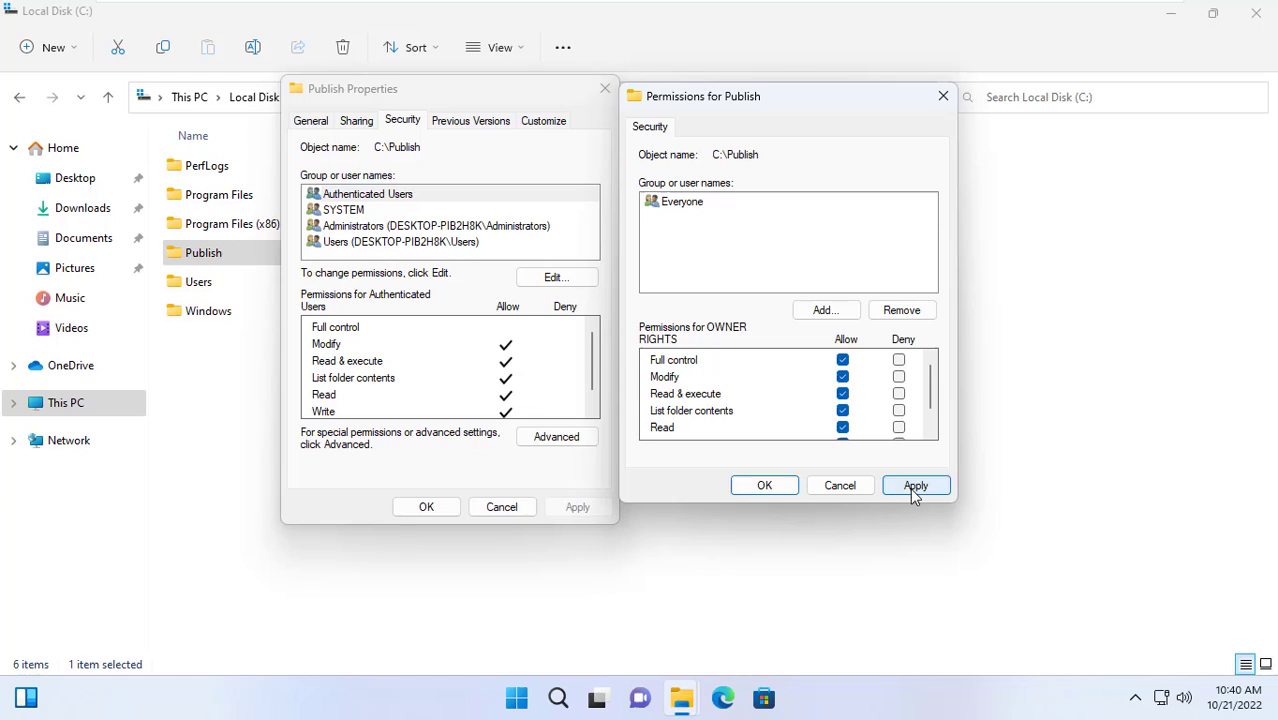
click(788, 487)
Check the Everyone and OWNER RIGHTS permission lists on Publish's Security tab
click(394, 199)
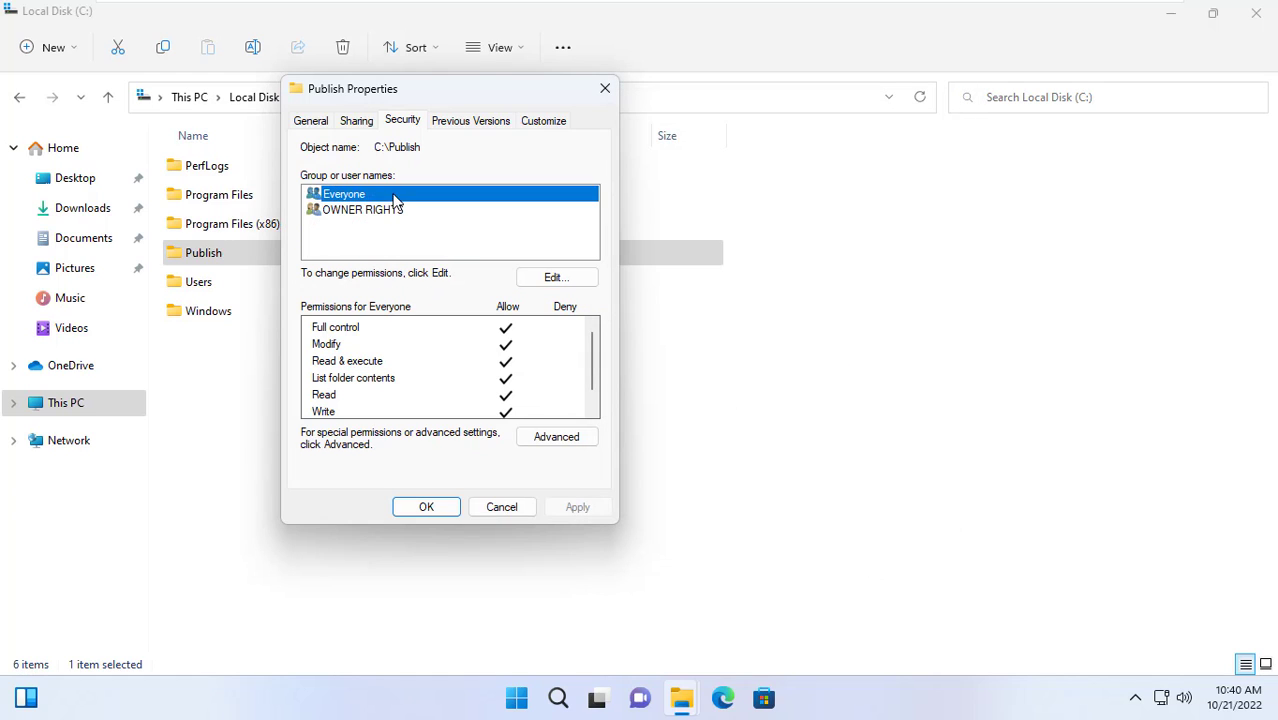
click(340, 328)
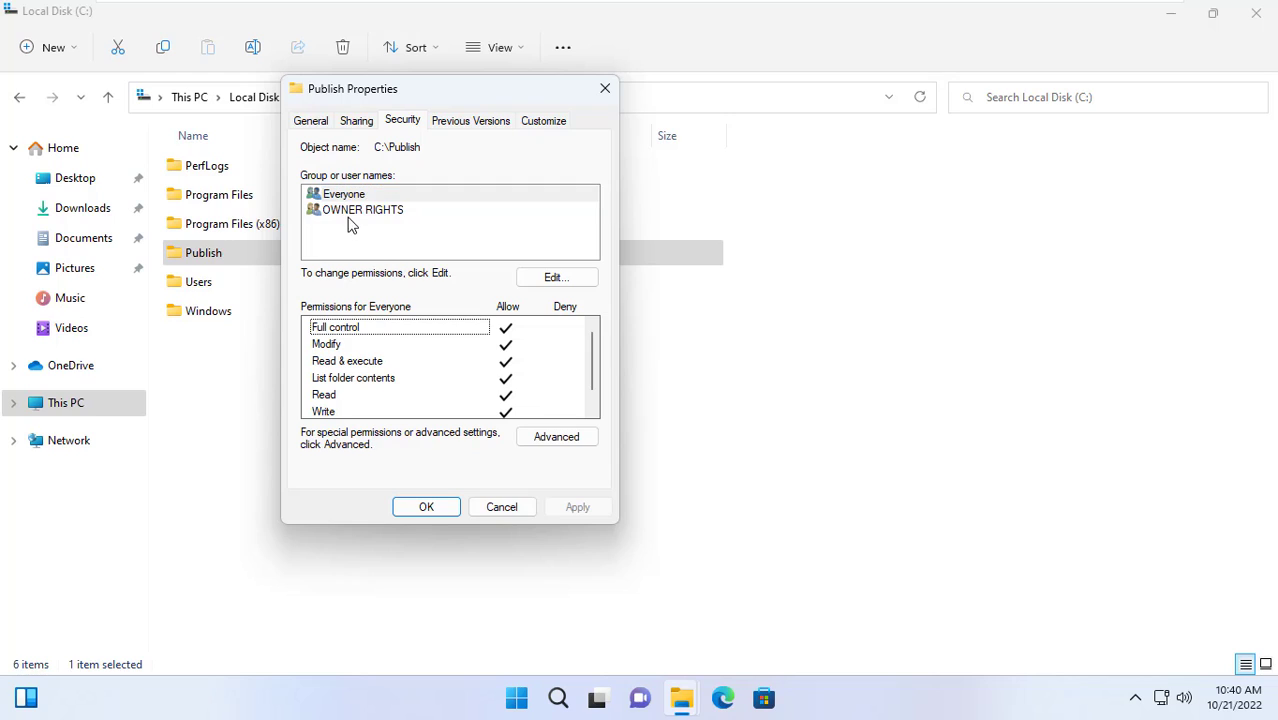
click(352, 212)
click(352, 330)
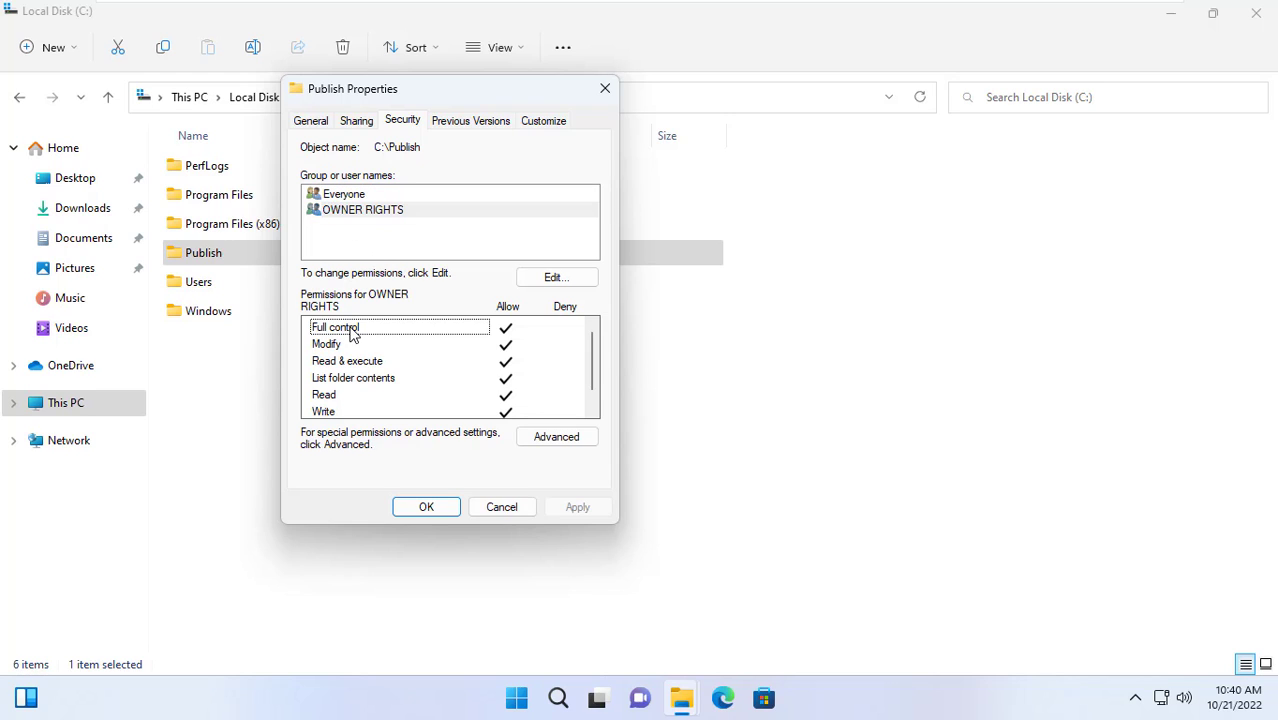
click(557, 447)
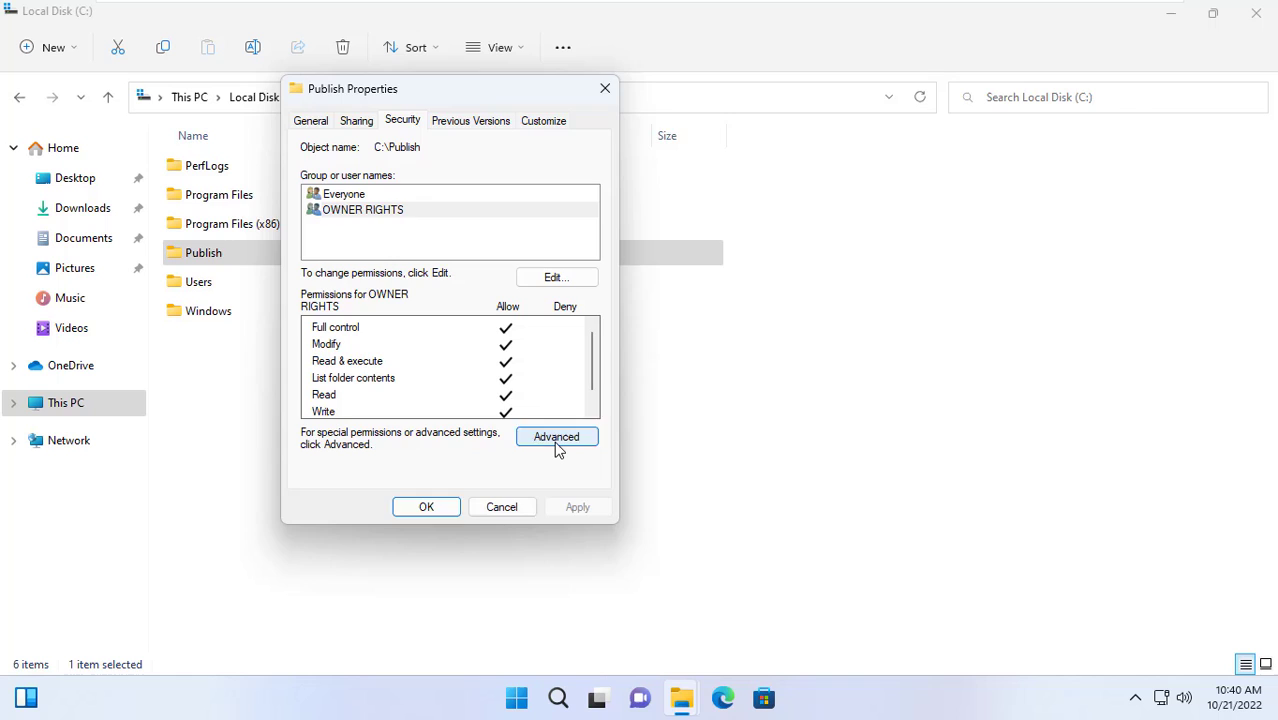
Remove Delete and Delete subfolders and files from Everyone's advanced permission entry on Publish
click(367, 318)
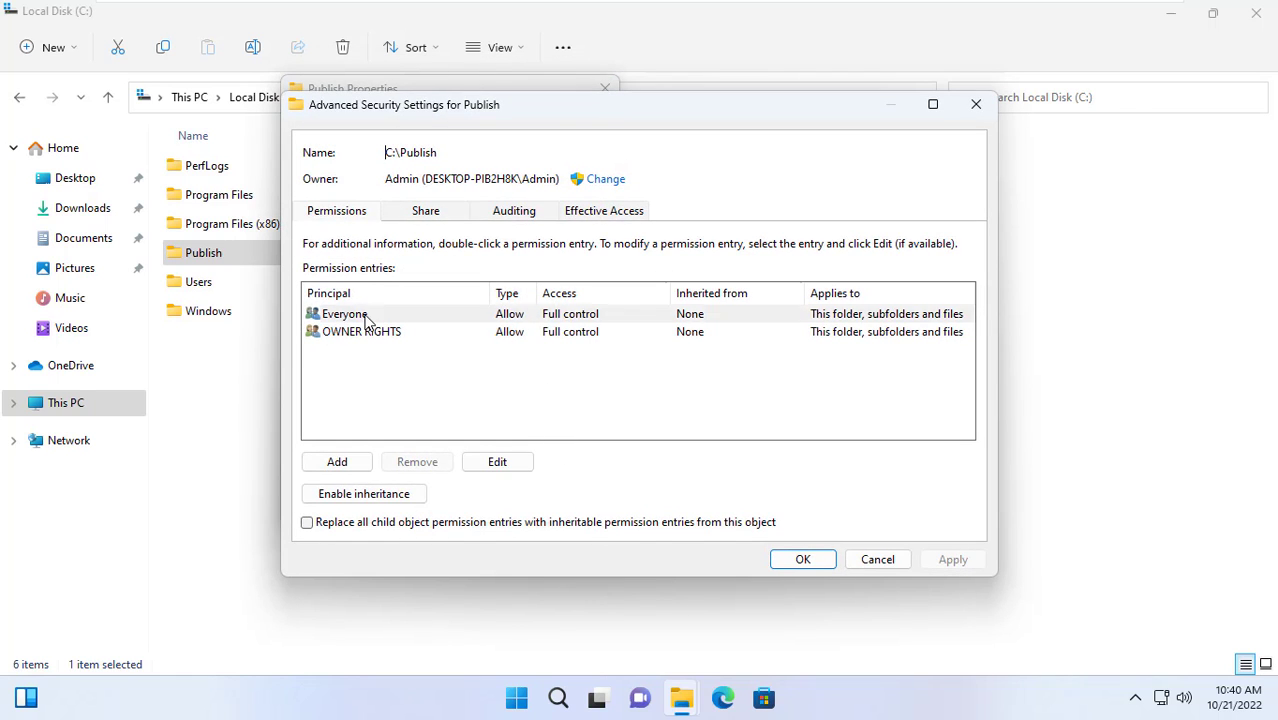
click(367, 318)
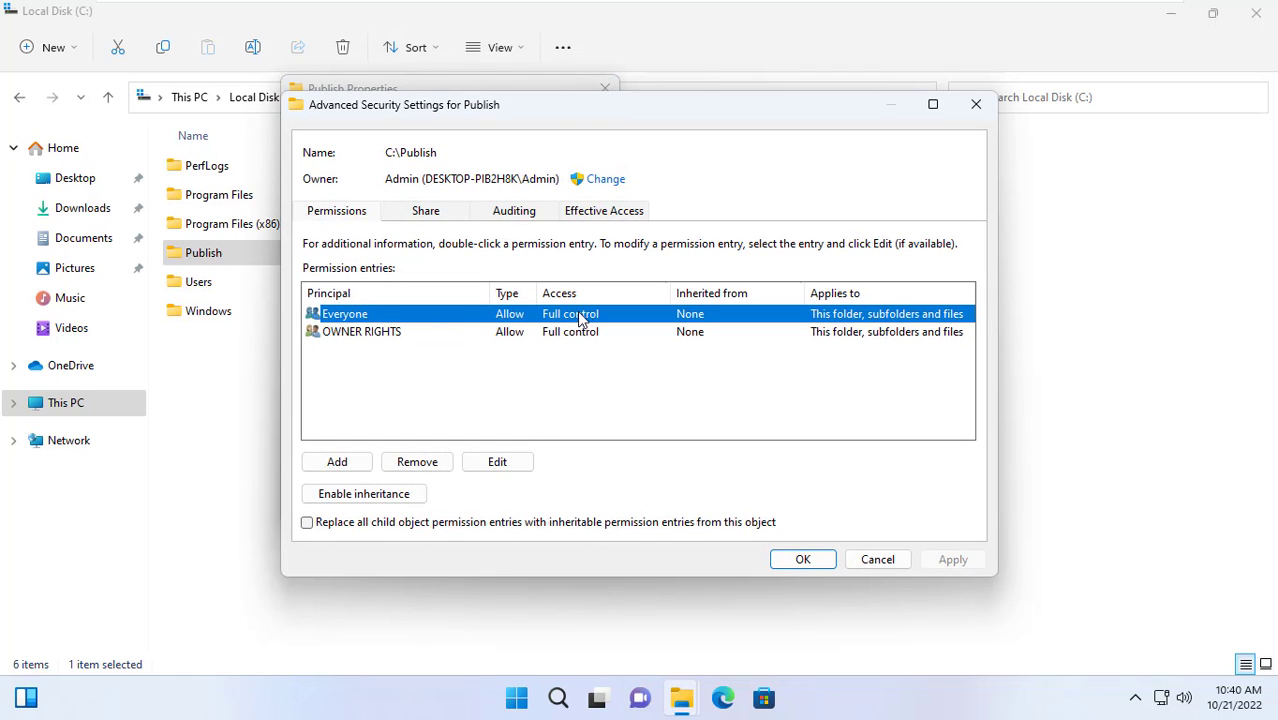
click(505, 461)
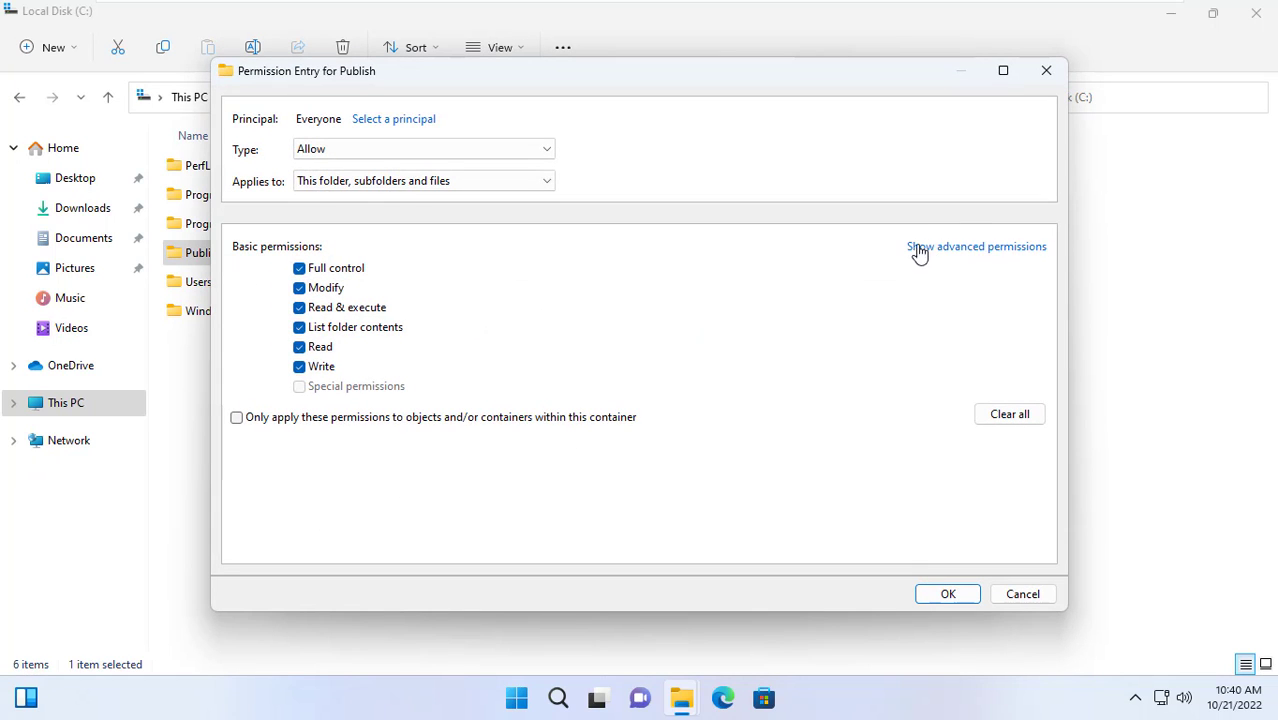
click(975, 255)
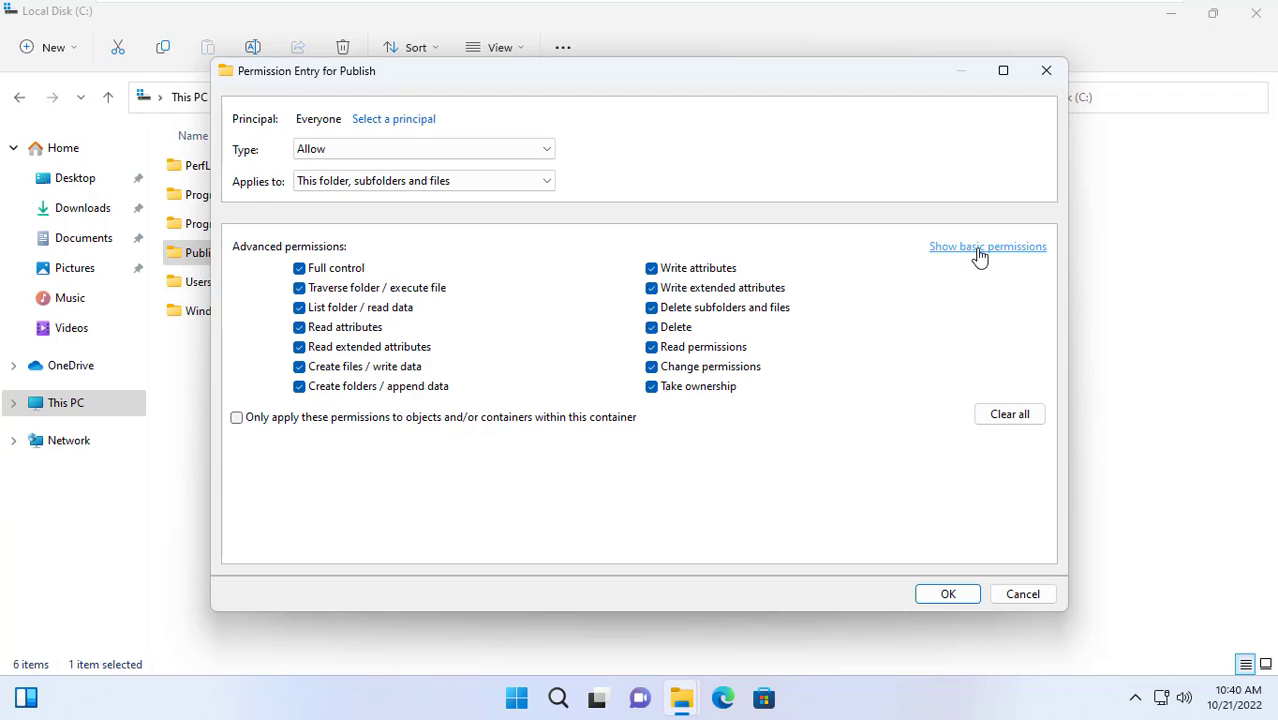
click(680, 312)
click(668, 331)
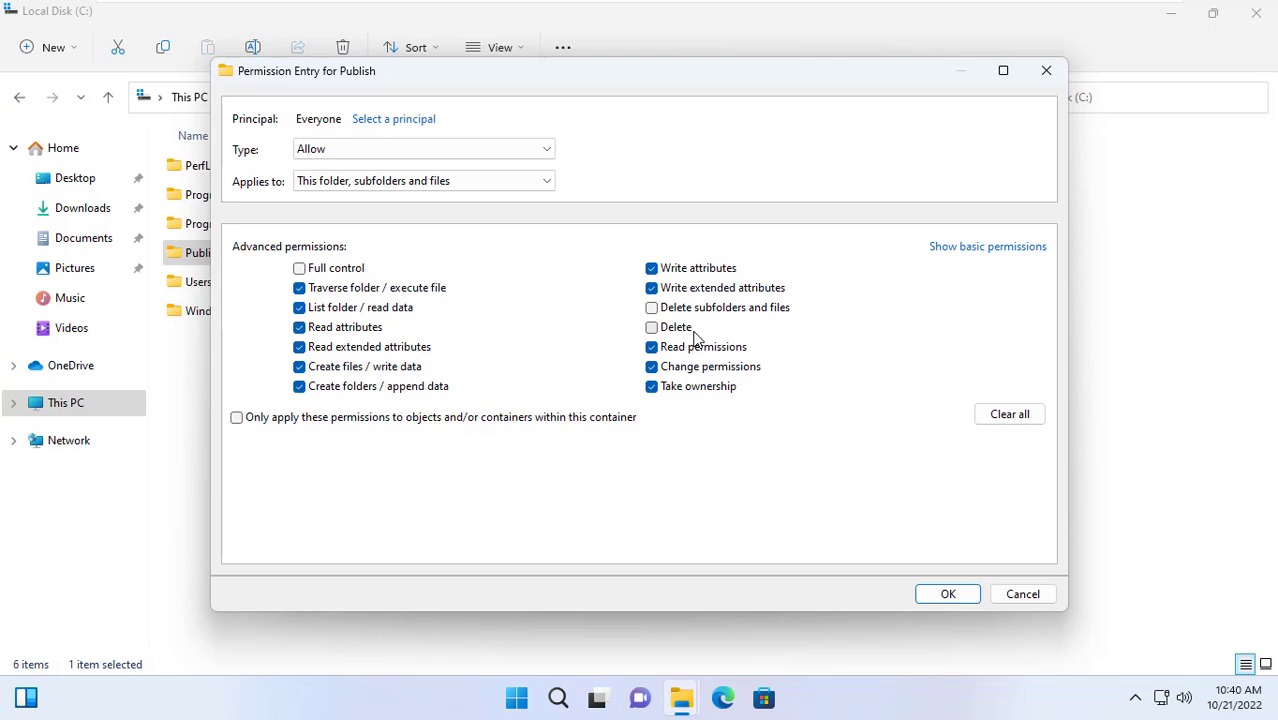
click(948, 594)
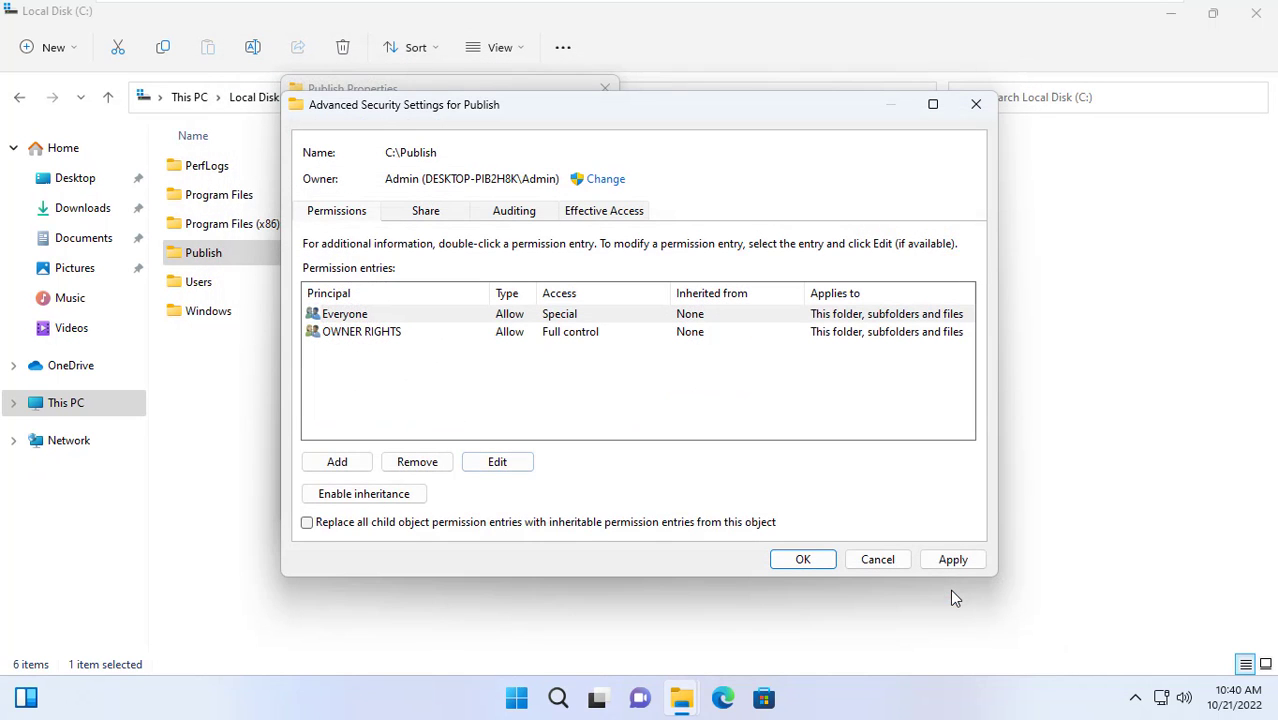
click(417, 313)
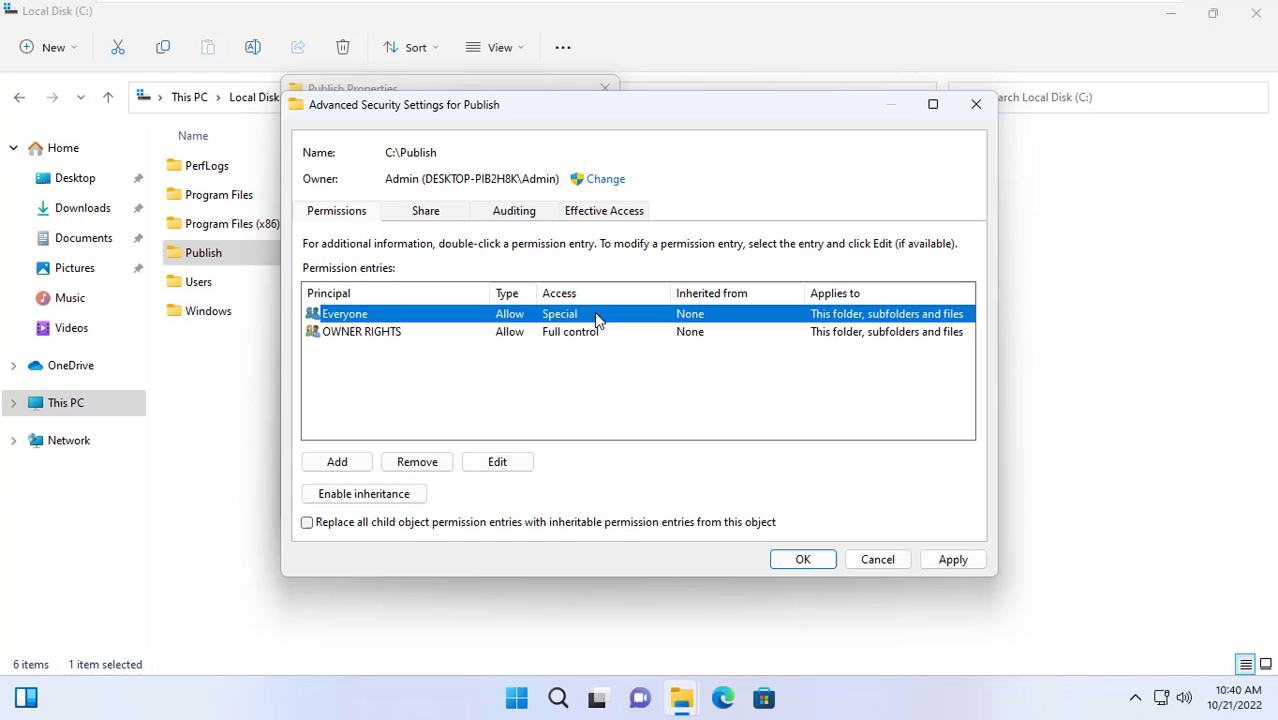
click(802, 560)
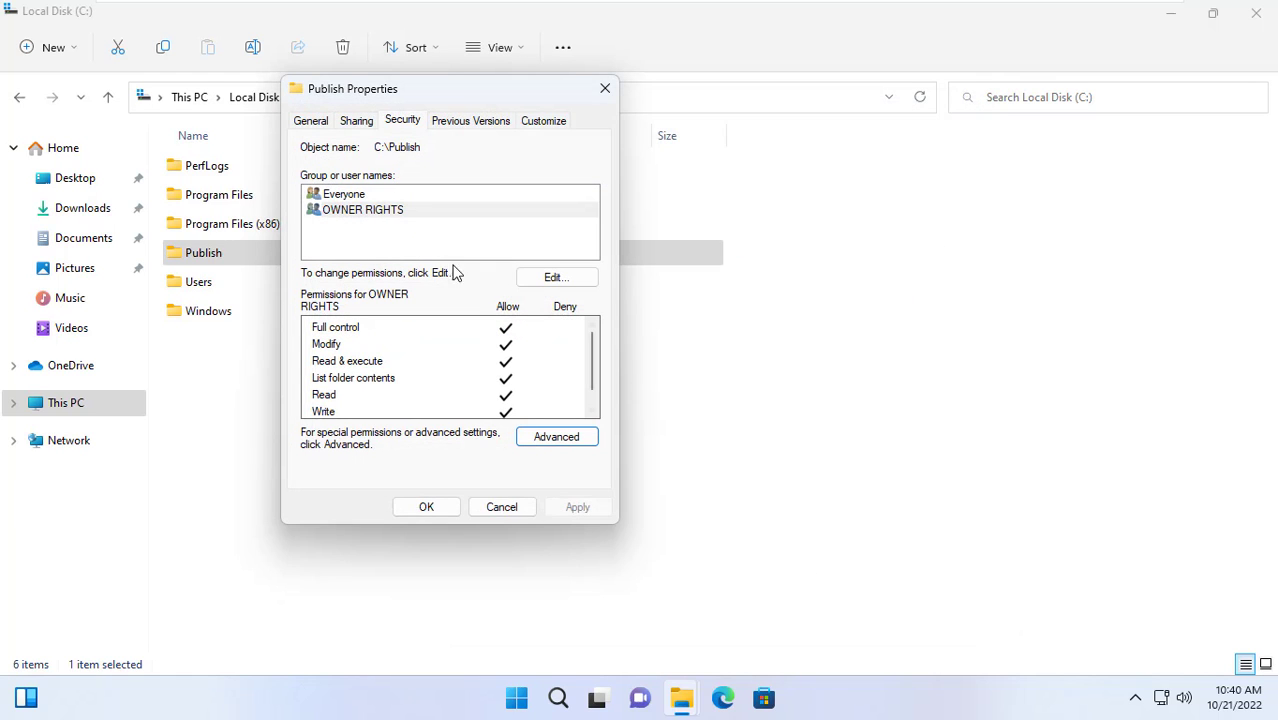
Review Everyone's special permissions and OWNER RIGHTS' permissions, then close Publish Properties with OK
click(361, 198)
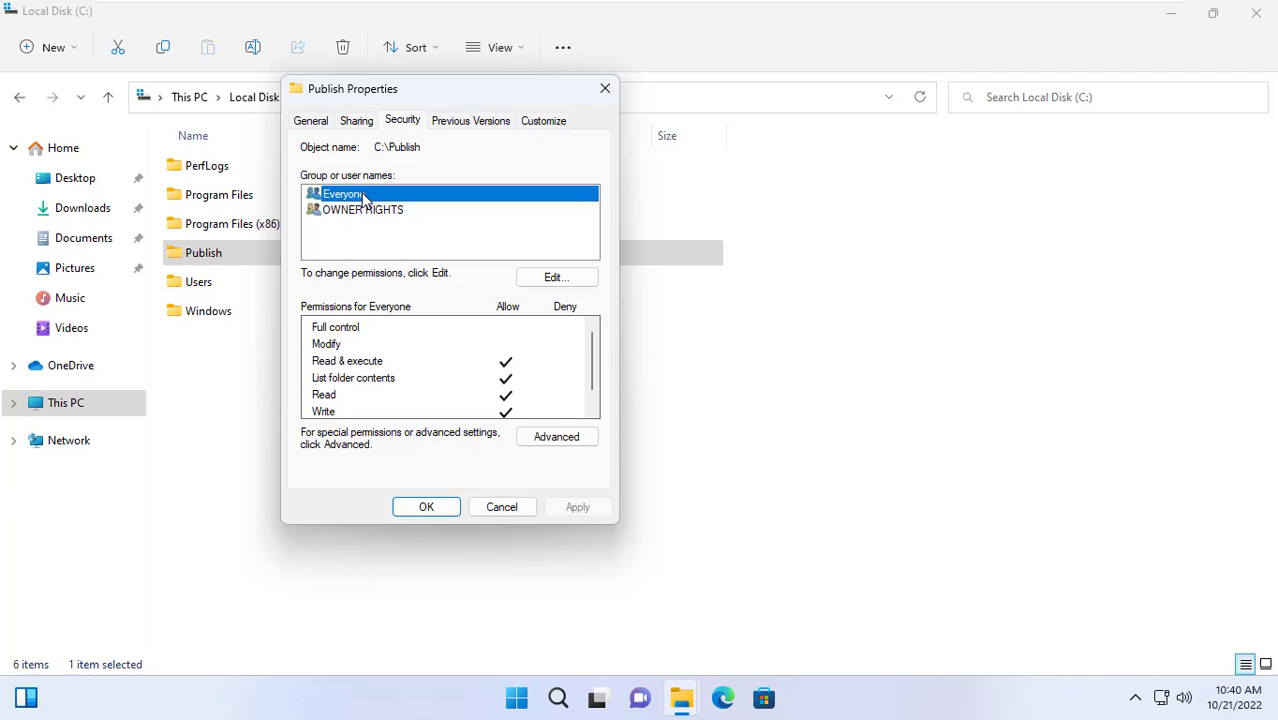
click(345, 365)
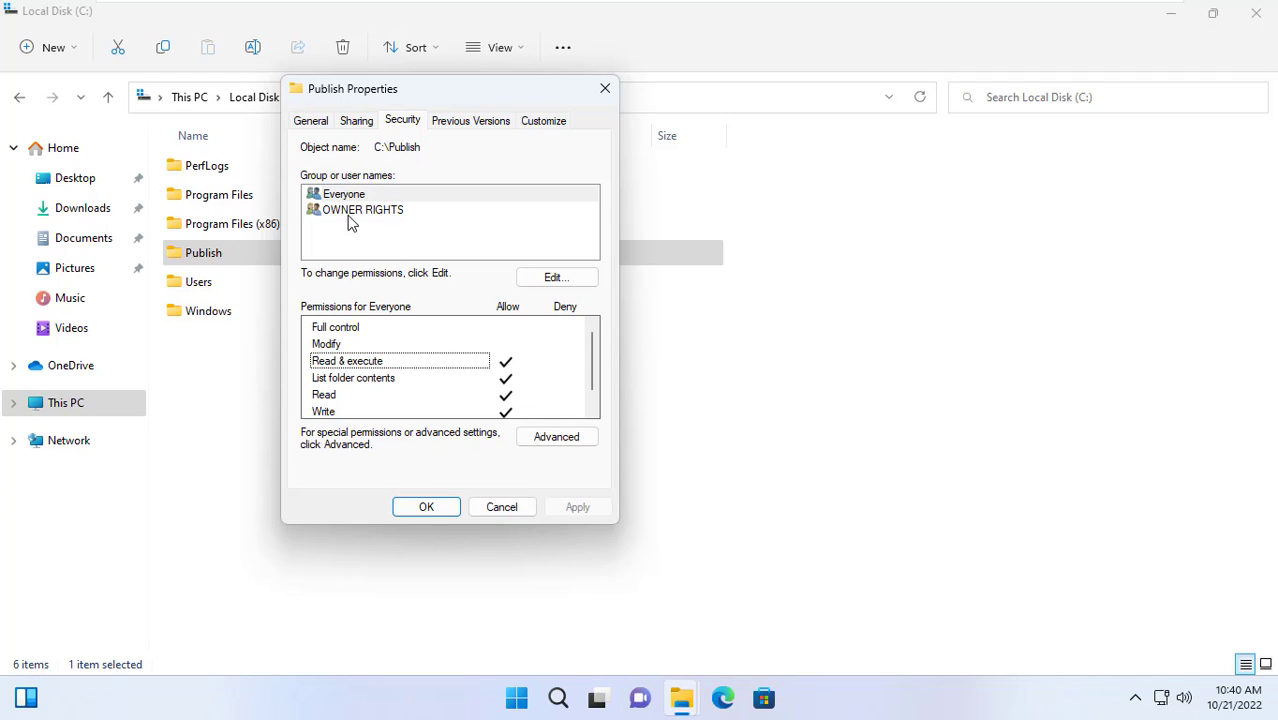
click(352, 212)
click(338, 334)
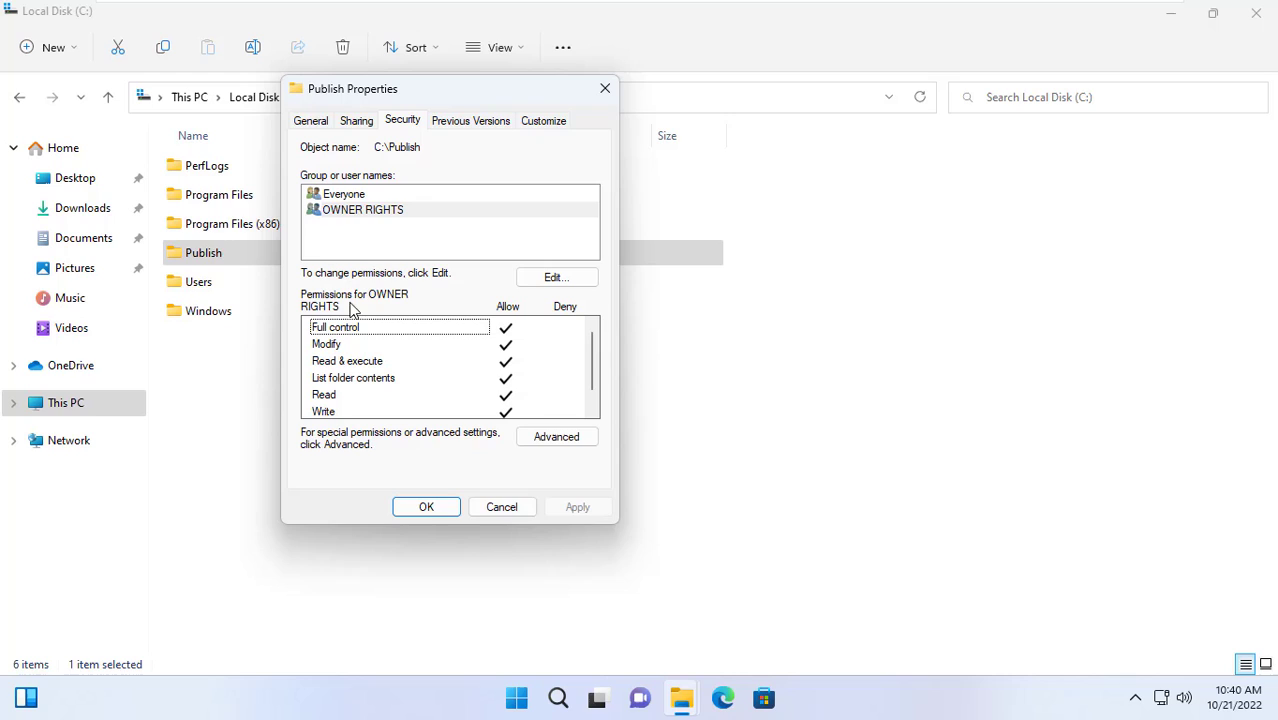
click(355, 198)
scroll(447, 380, down, 1)
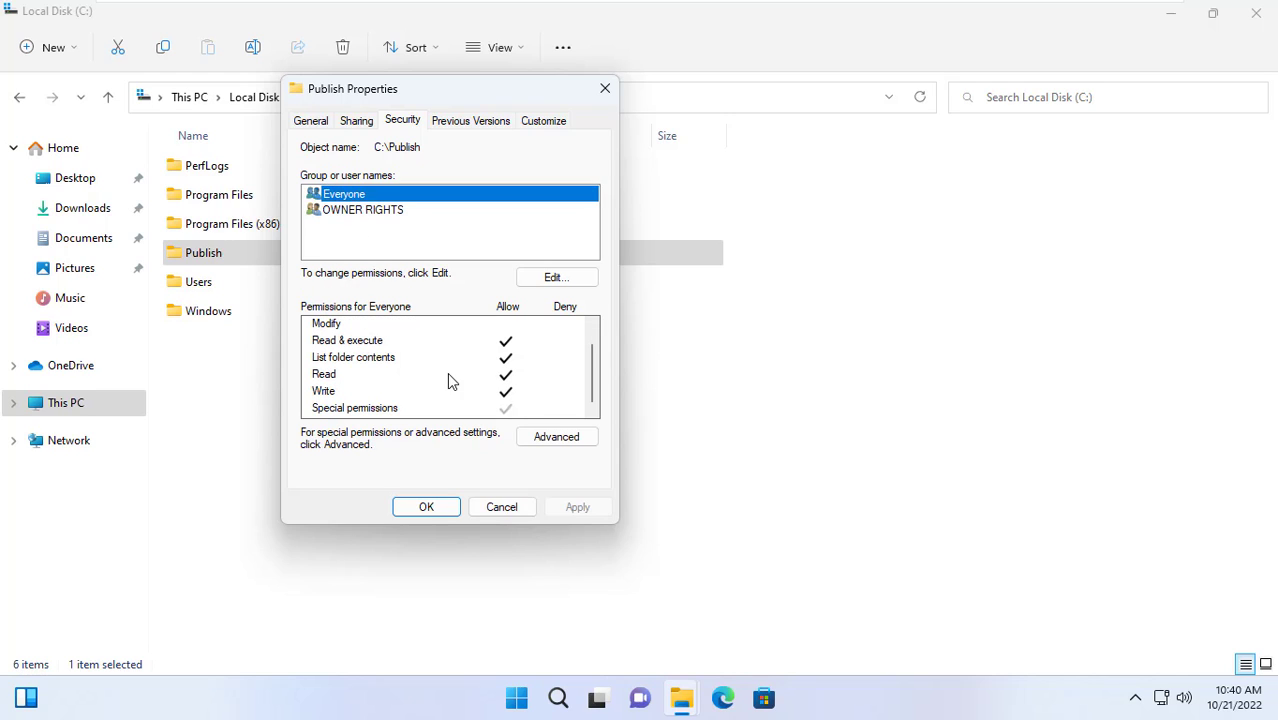
click(356, 410)
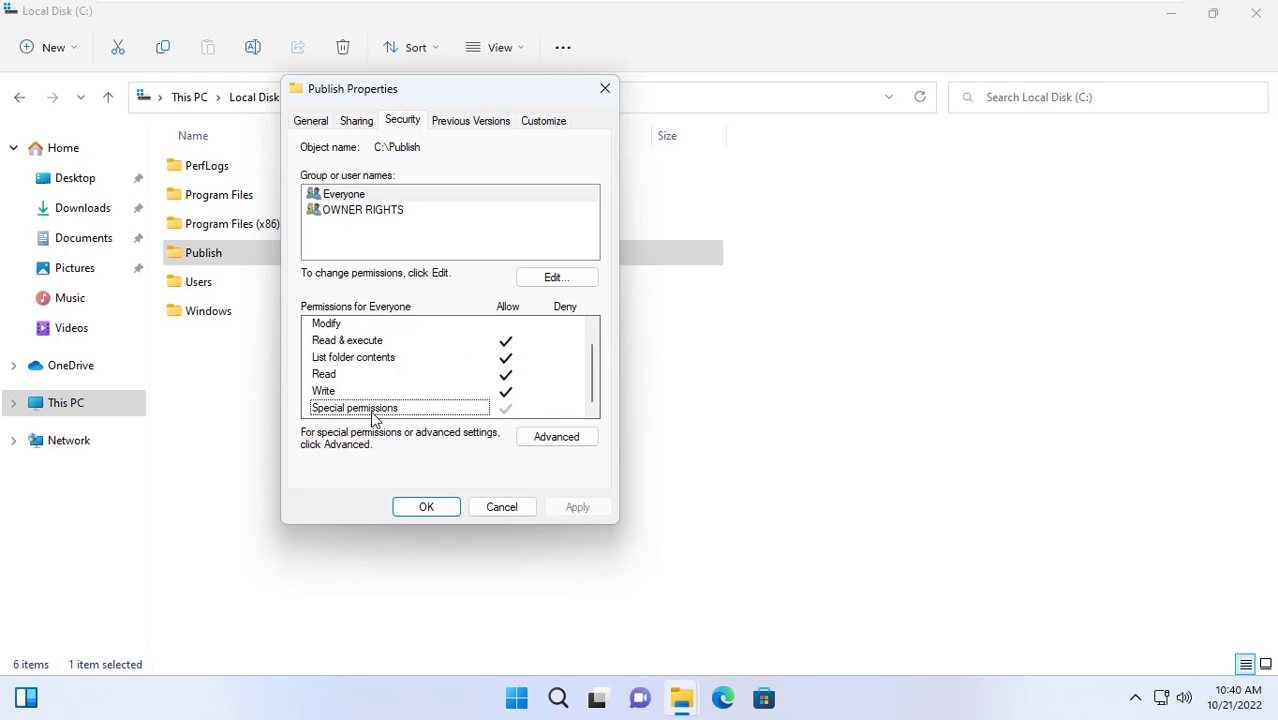
click(452, 516)
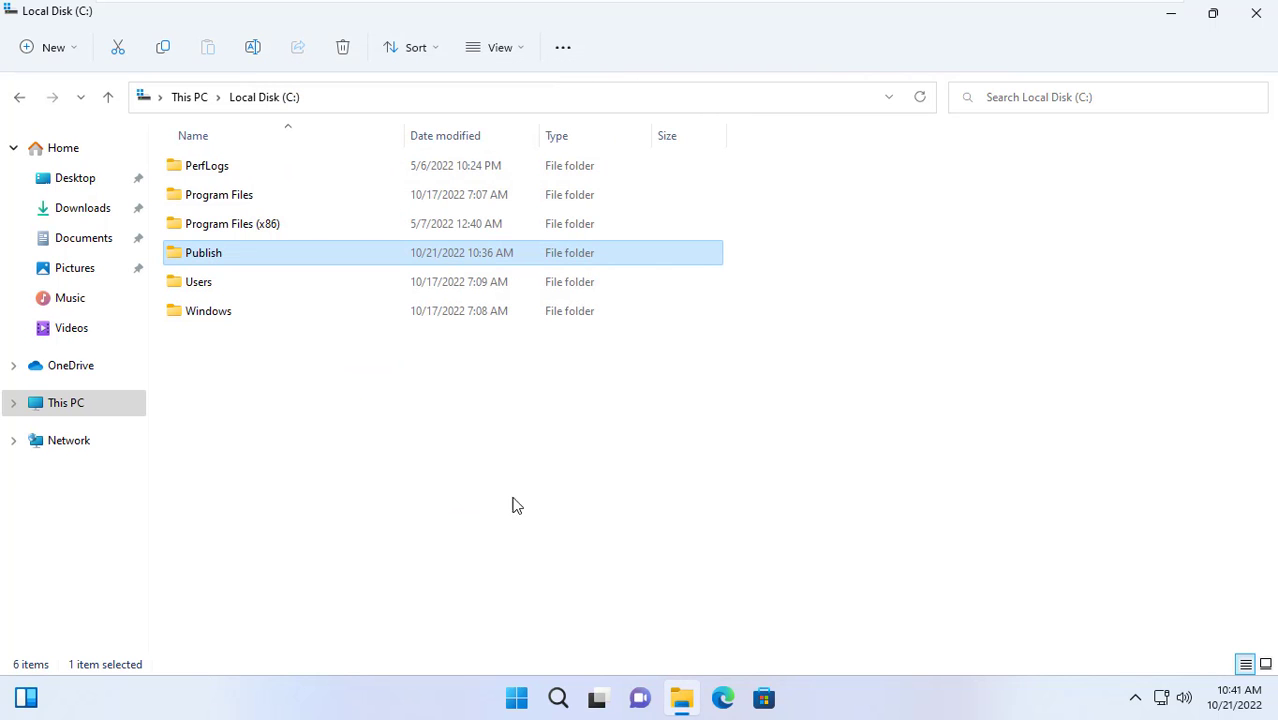
Close the Local Disk window and open the Run prompt from the Start menu
click(1256, 20)
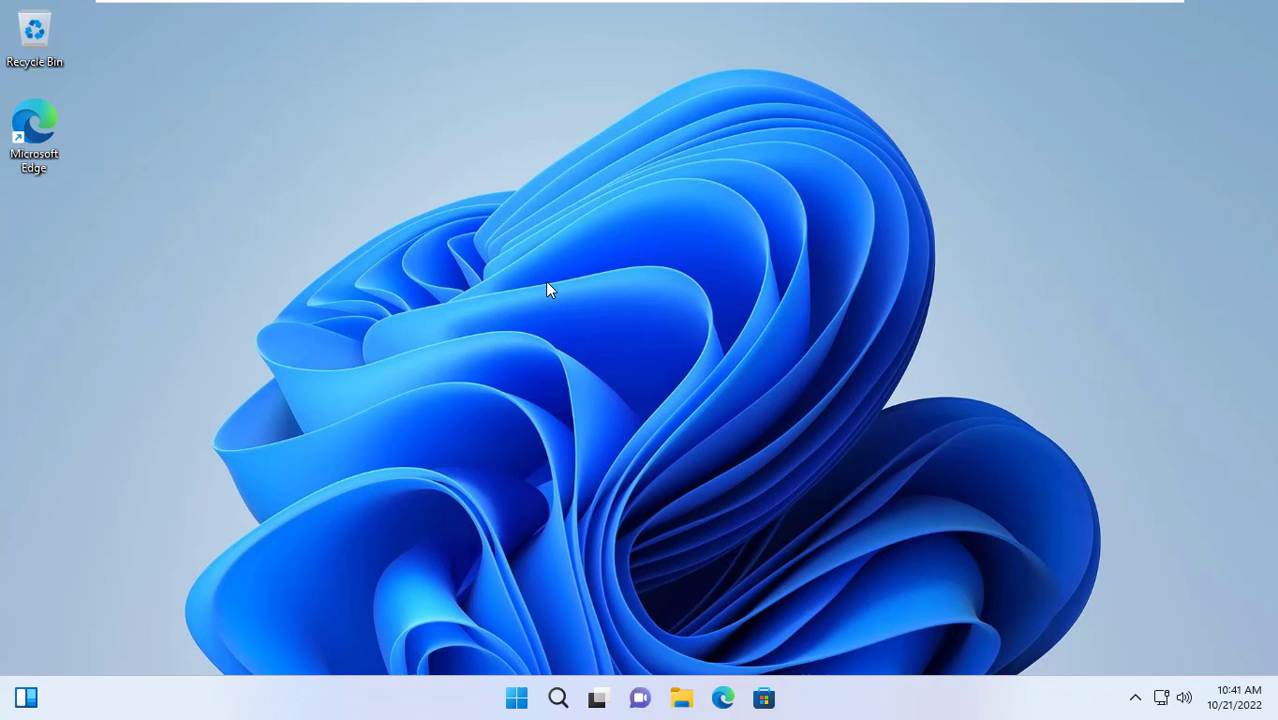
right_click(516, 698)
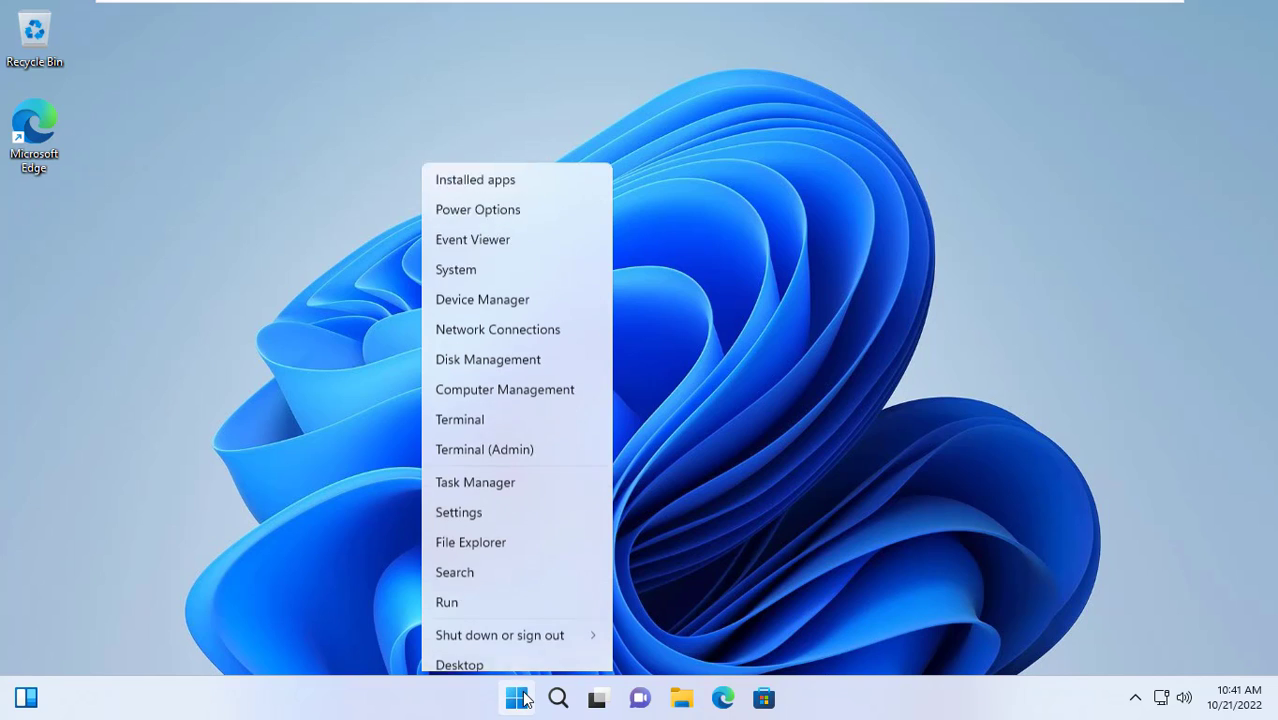
click(517, 594)
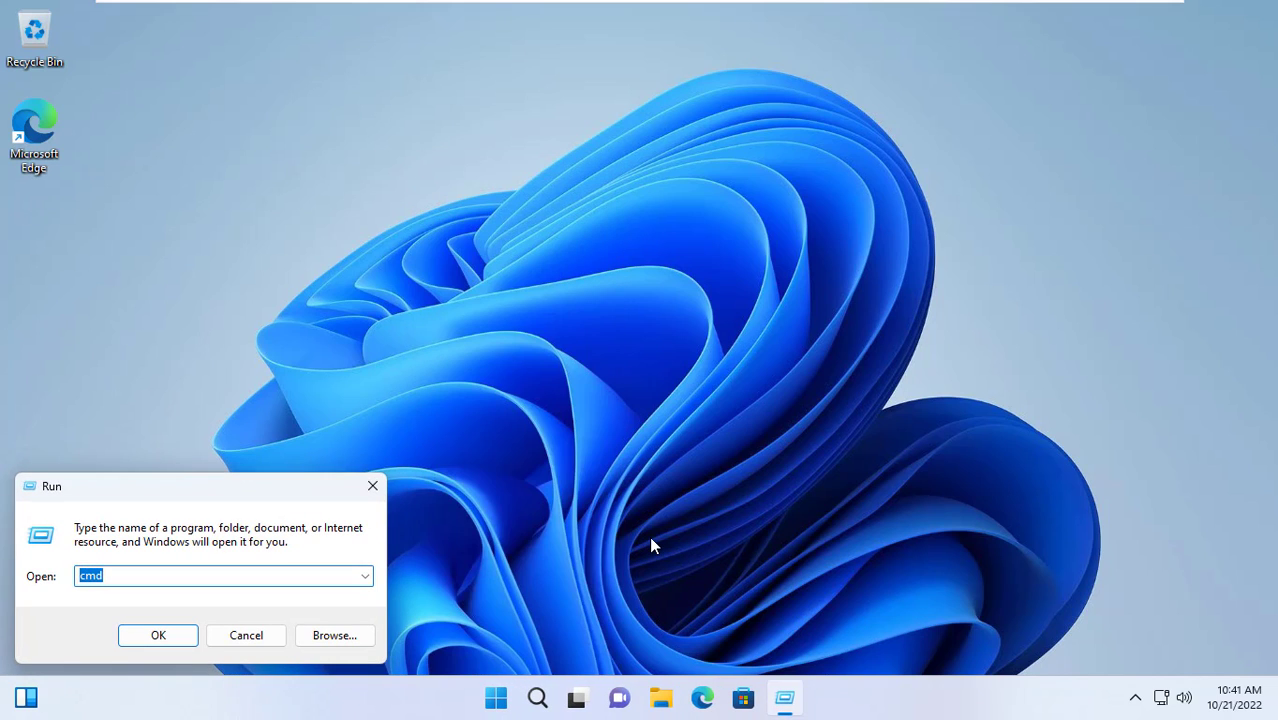
Launch Command Prompt, run ipconfig, and select the IPv4 address 192.168.1.19
click(188, 640)
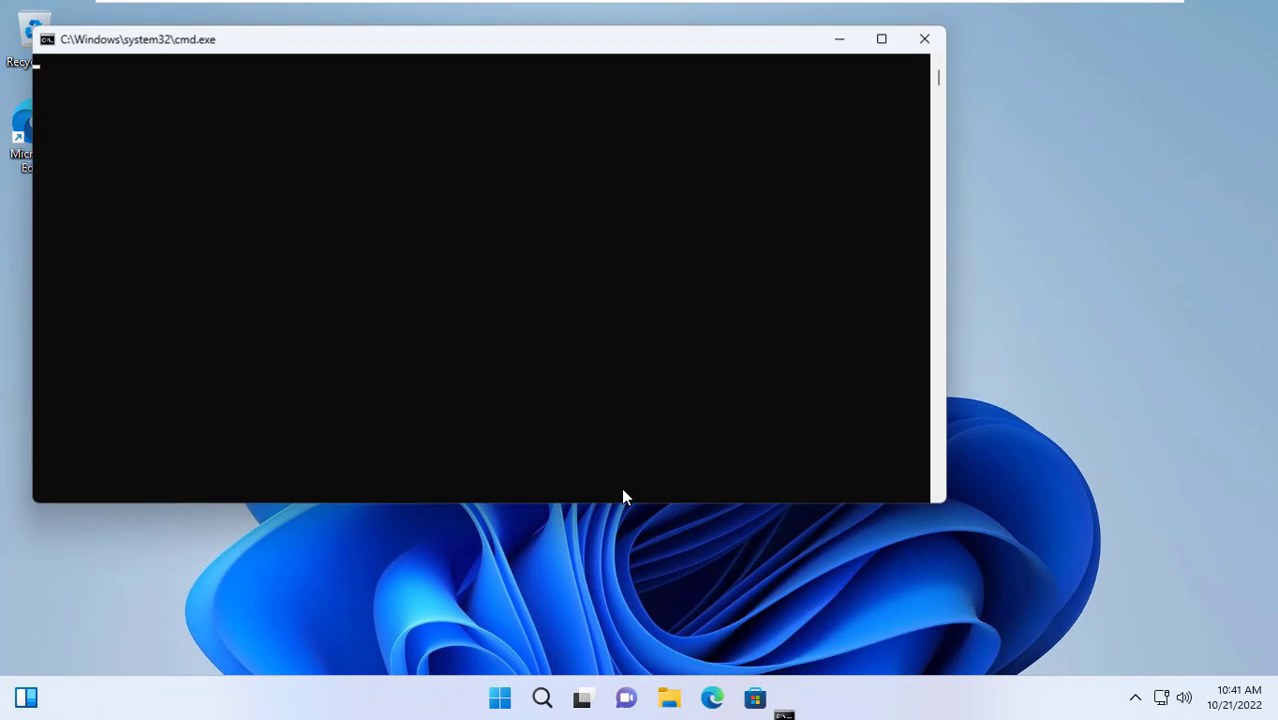
text(ipconfig)
key(Return)
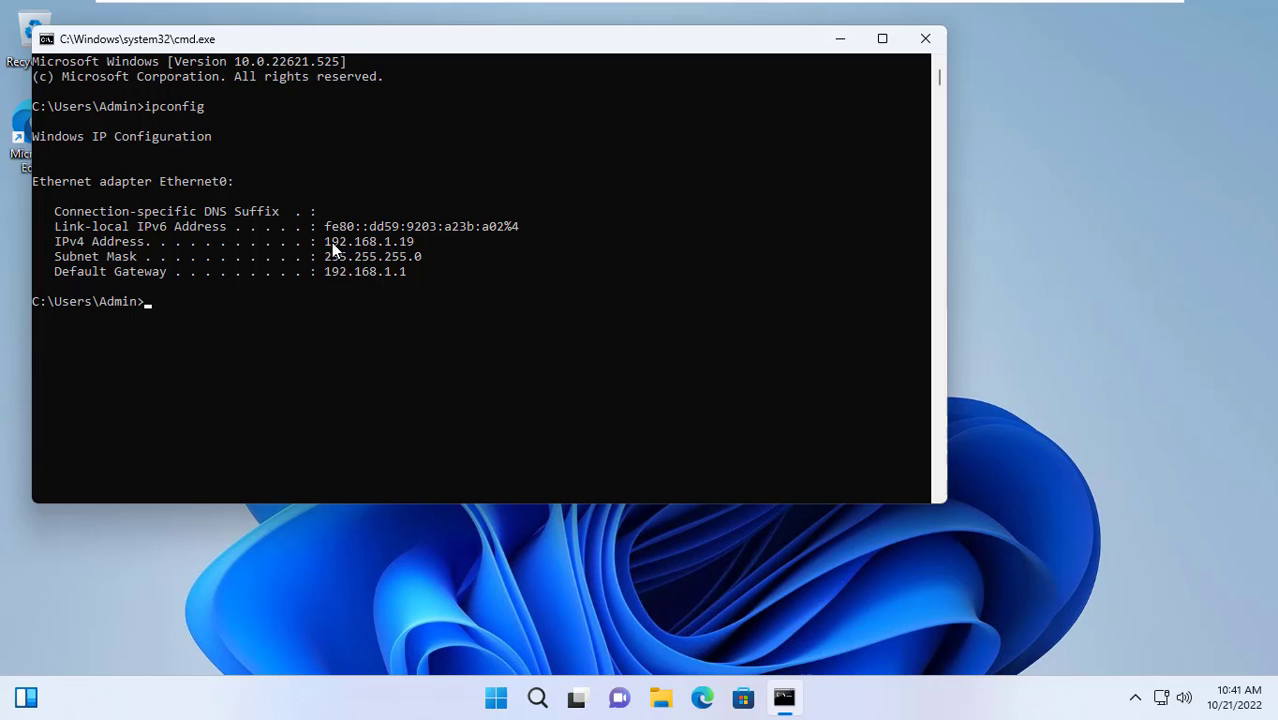
drag(324, 242, 410, 250)
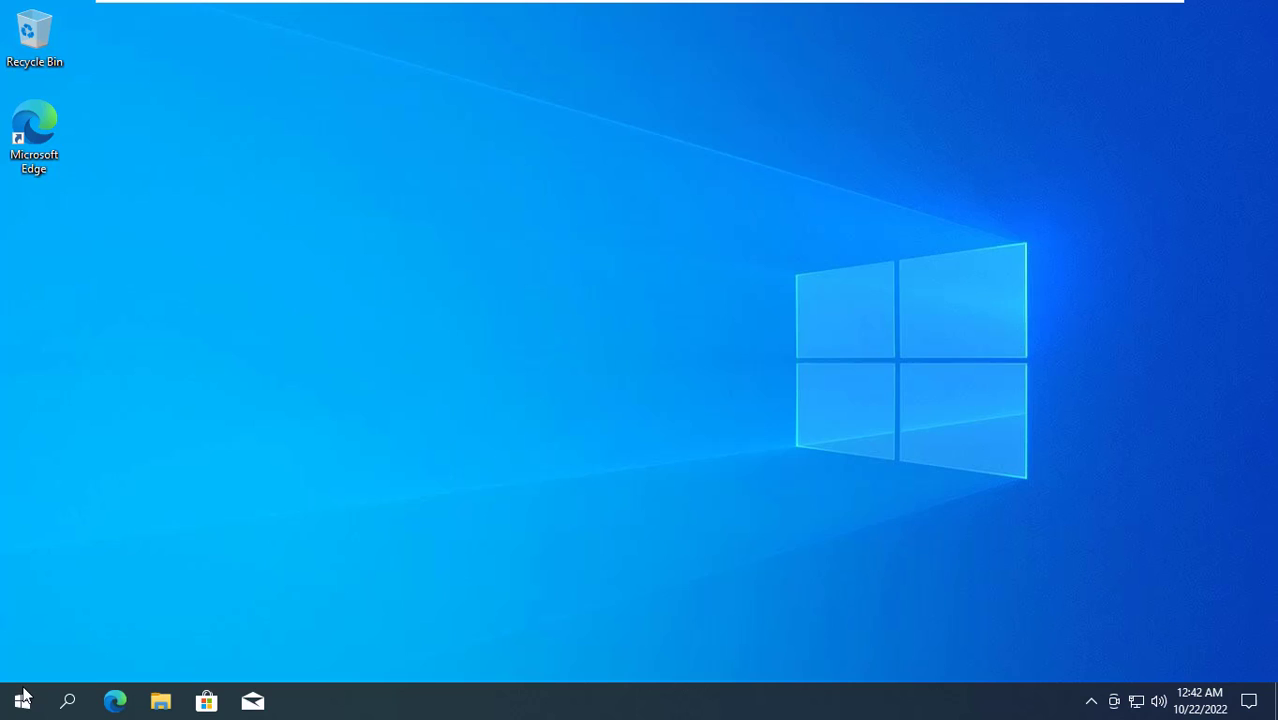
On the second computer, open the network path \\192.168.1.19\ from the Run prompt
right_click(22, 697)
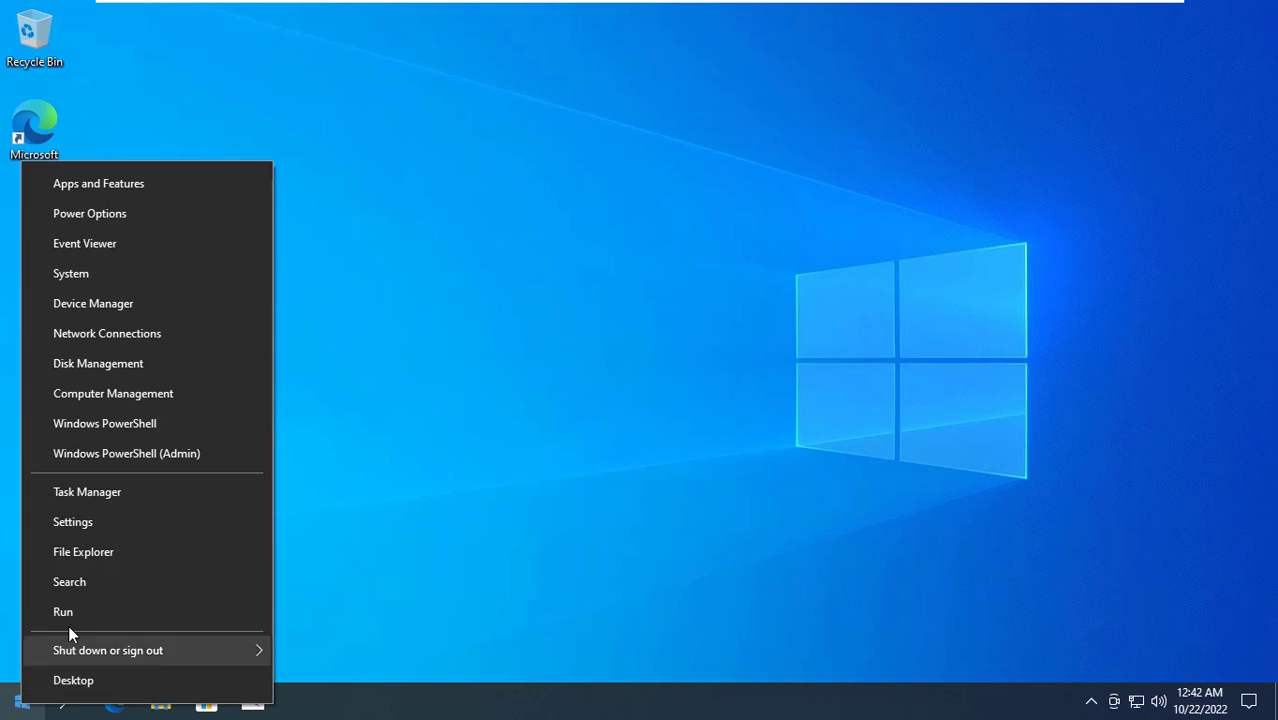
click(71, 618)
click(210, 584)
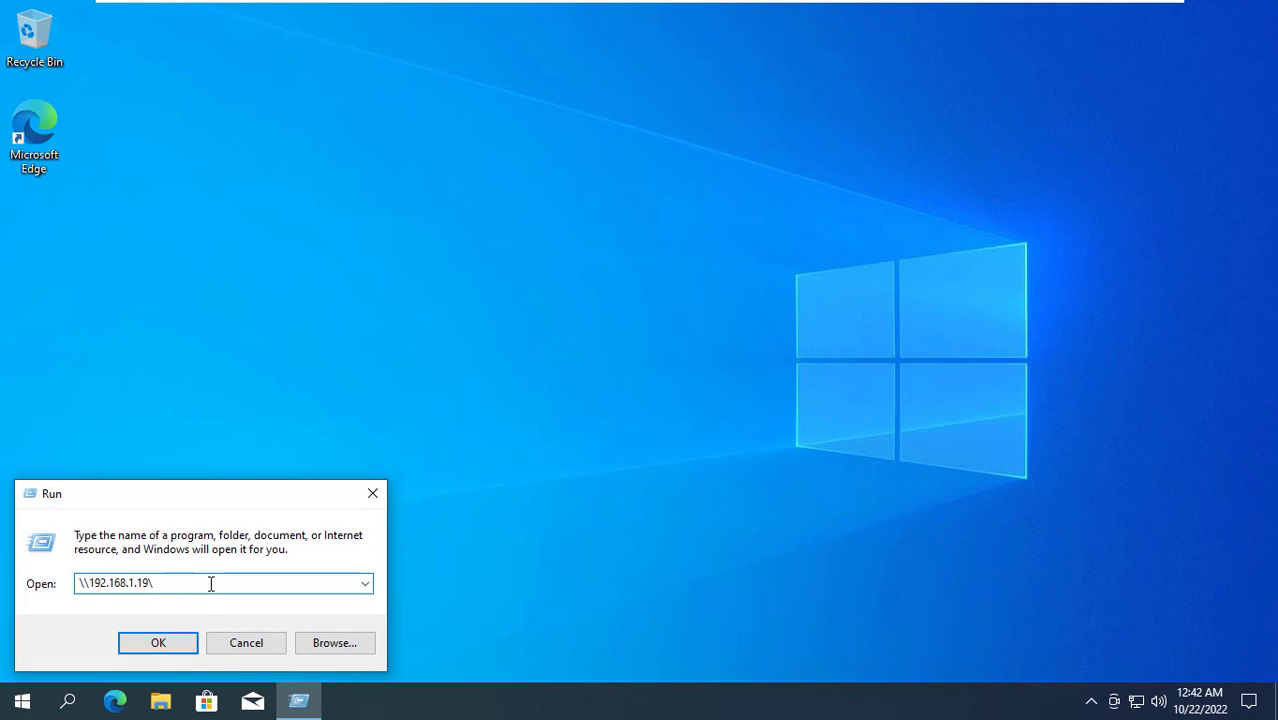
click(158, 643)
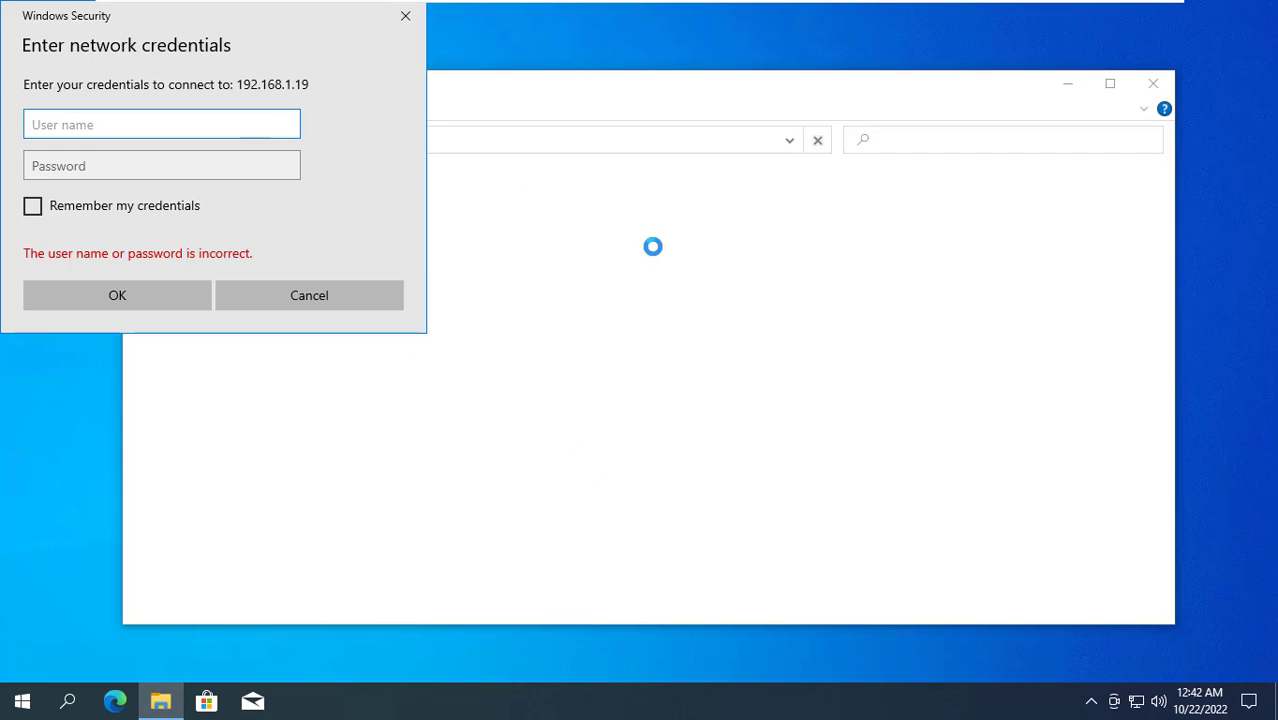
Sign in to the share host with the network user name and password
text(John)
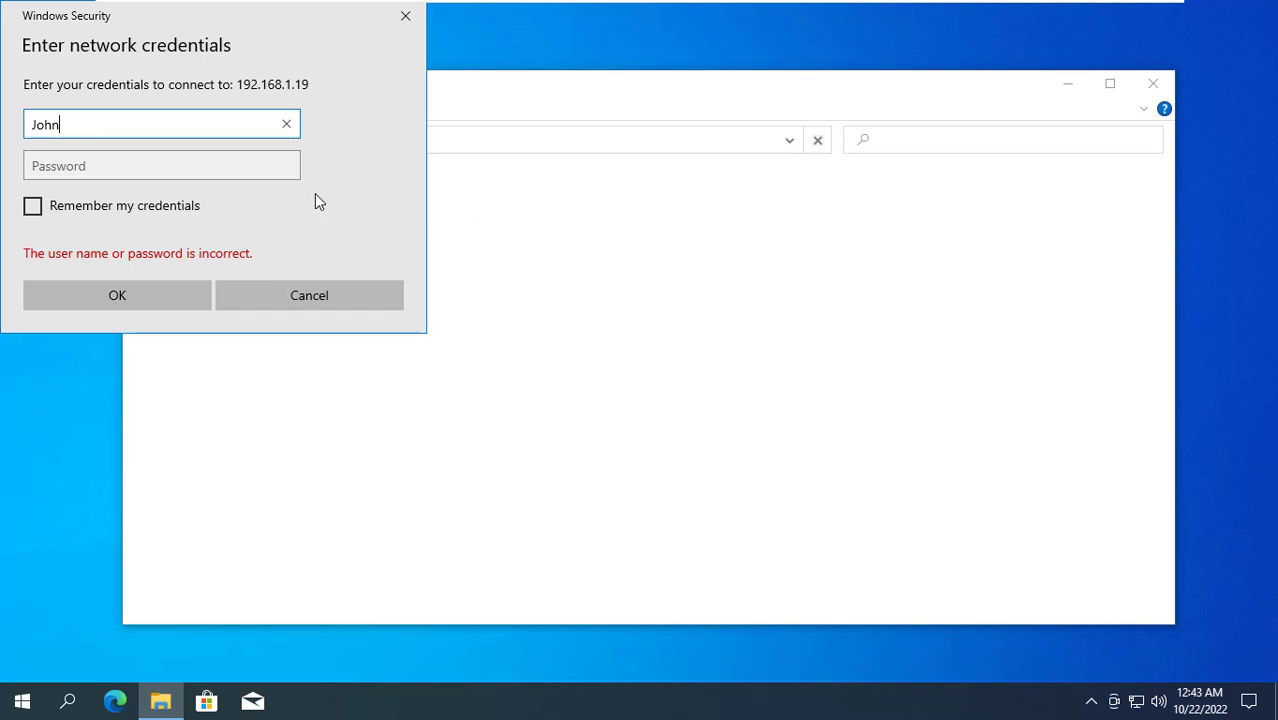
click(235, 165)
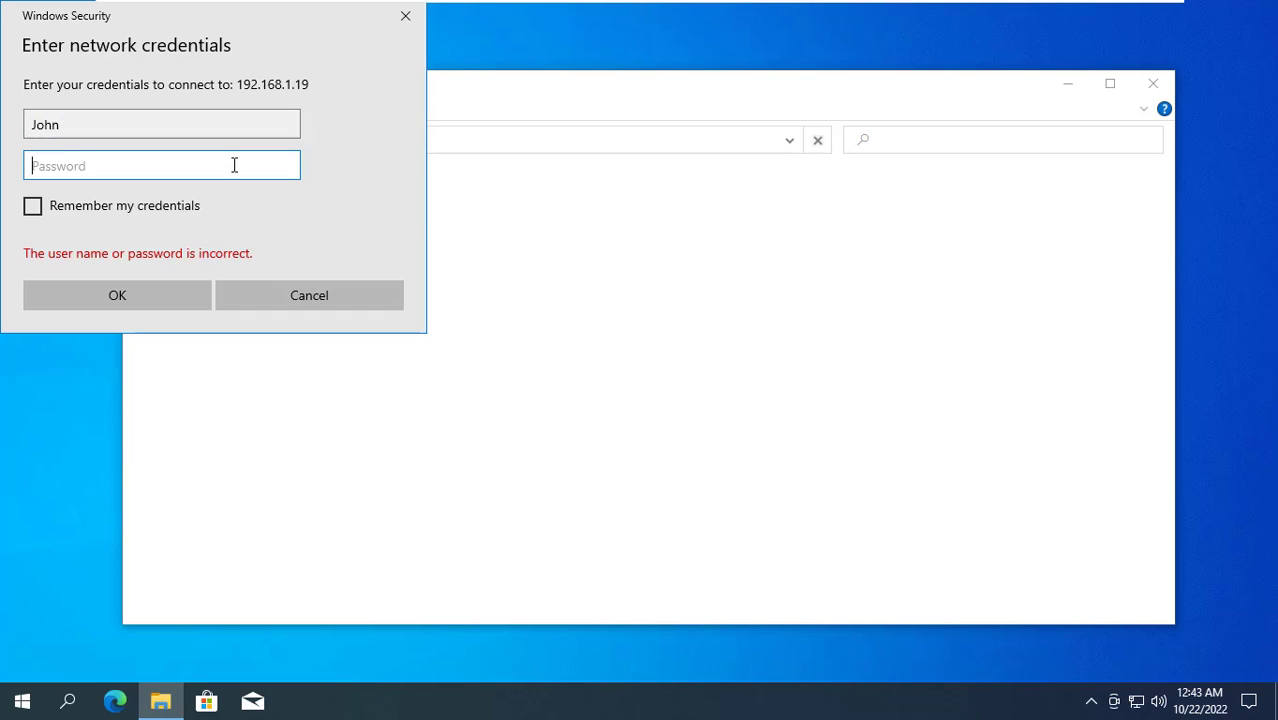
text(123)
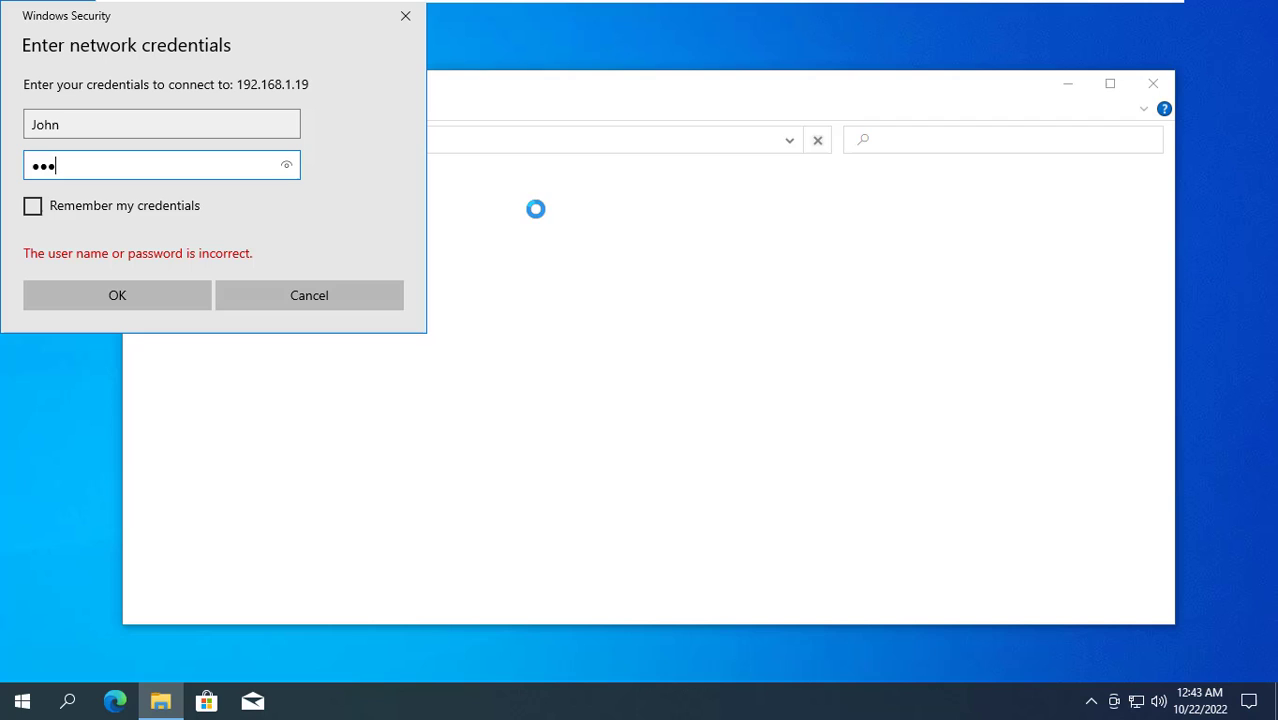
click(143, 305)
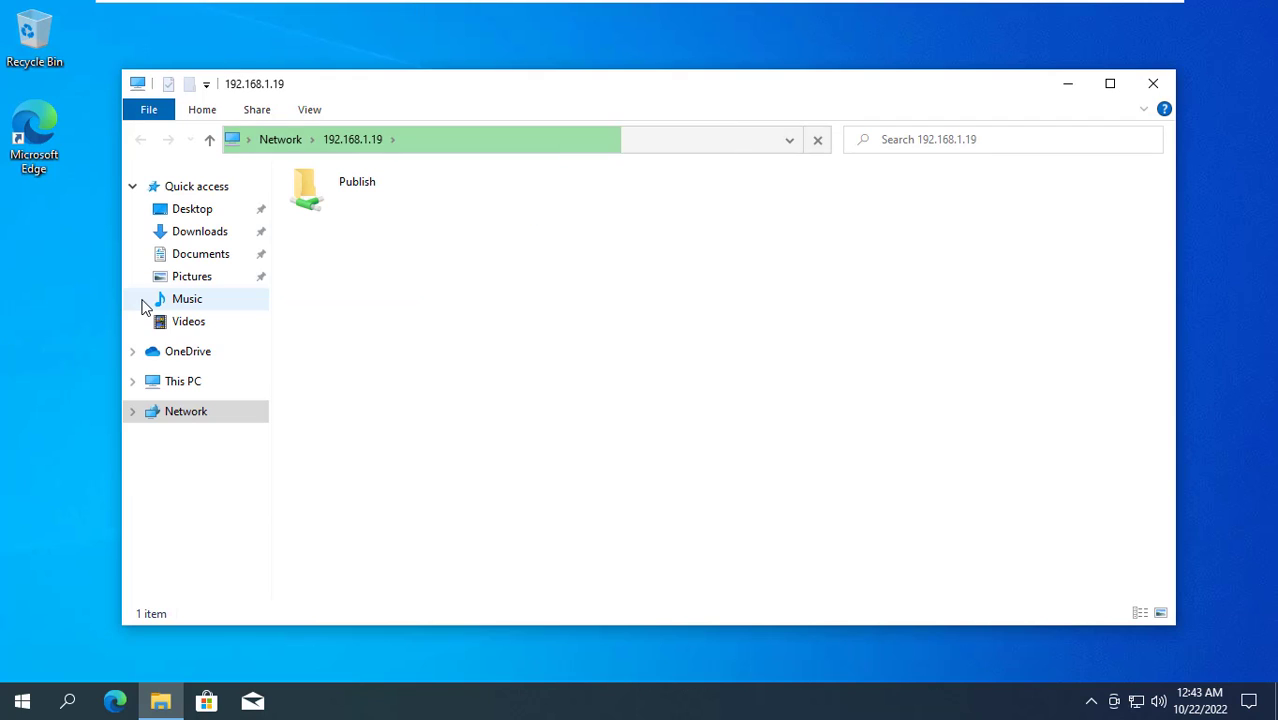
Create a new text document named John inside the shared Publish folder
double_click(340, 210)
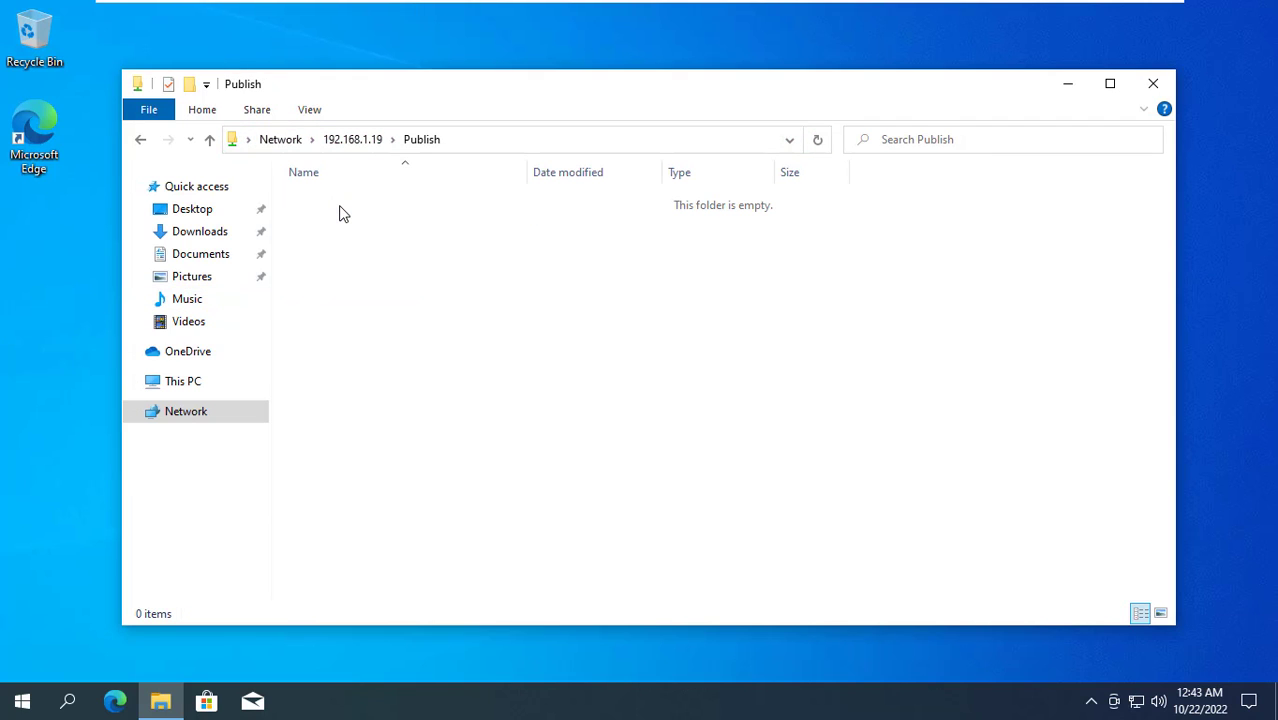
right_click(461, 327)
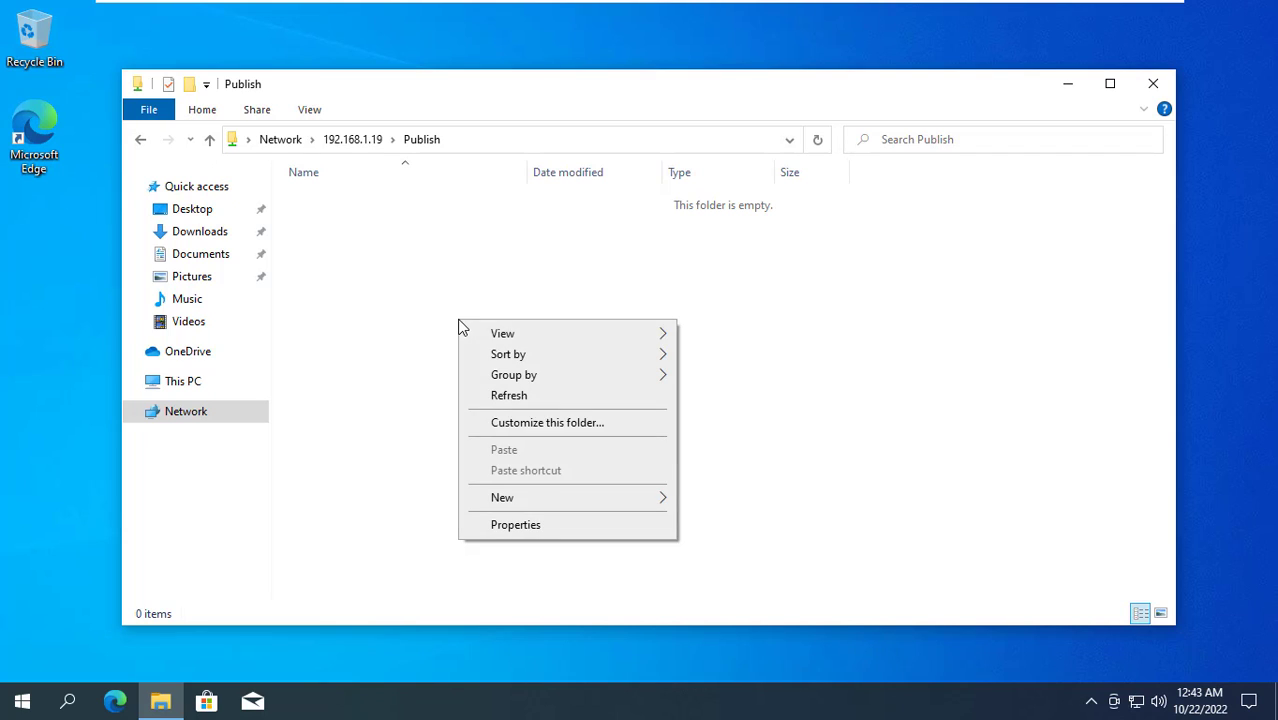
mouse_move(537, 497)
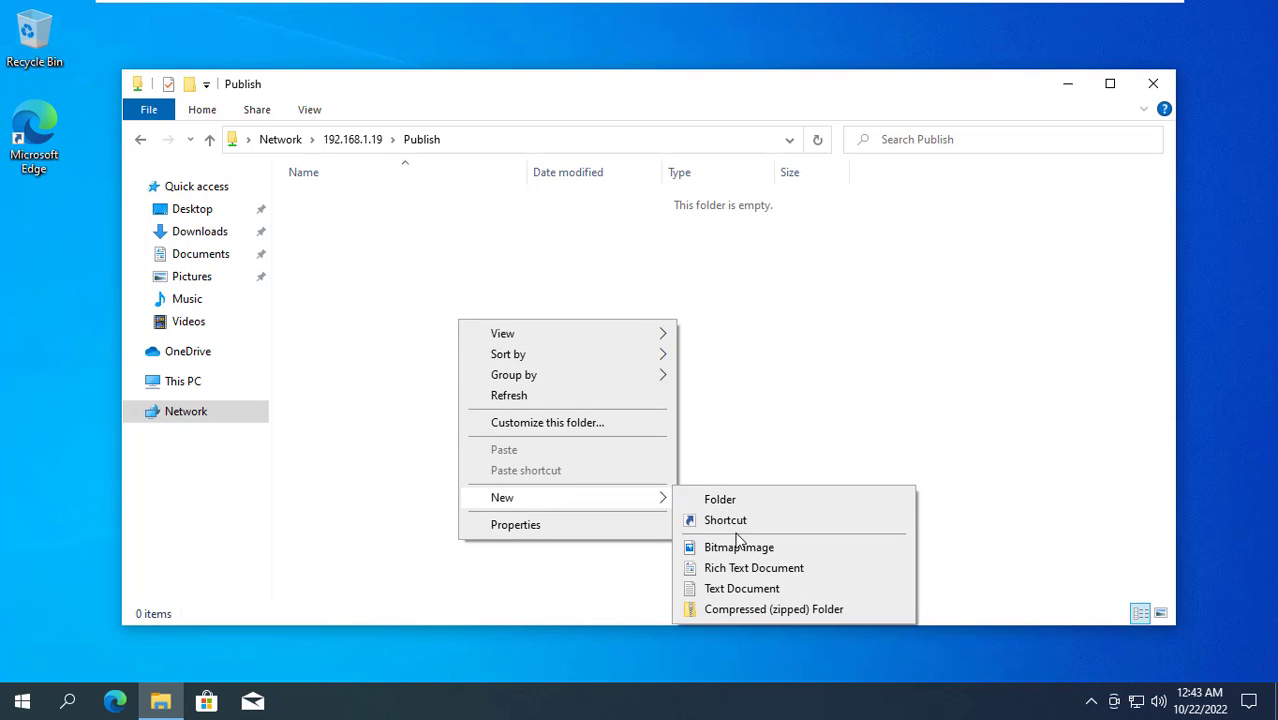
click(740, 588)
text(John)
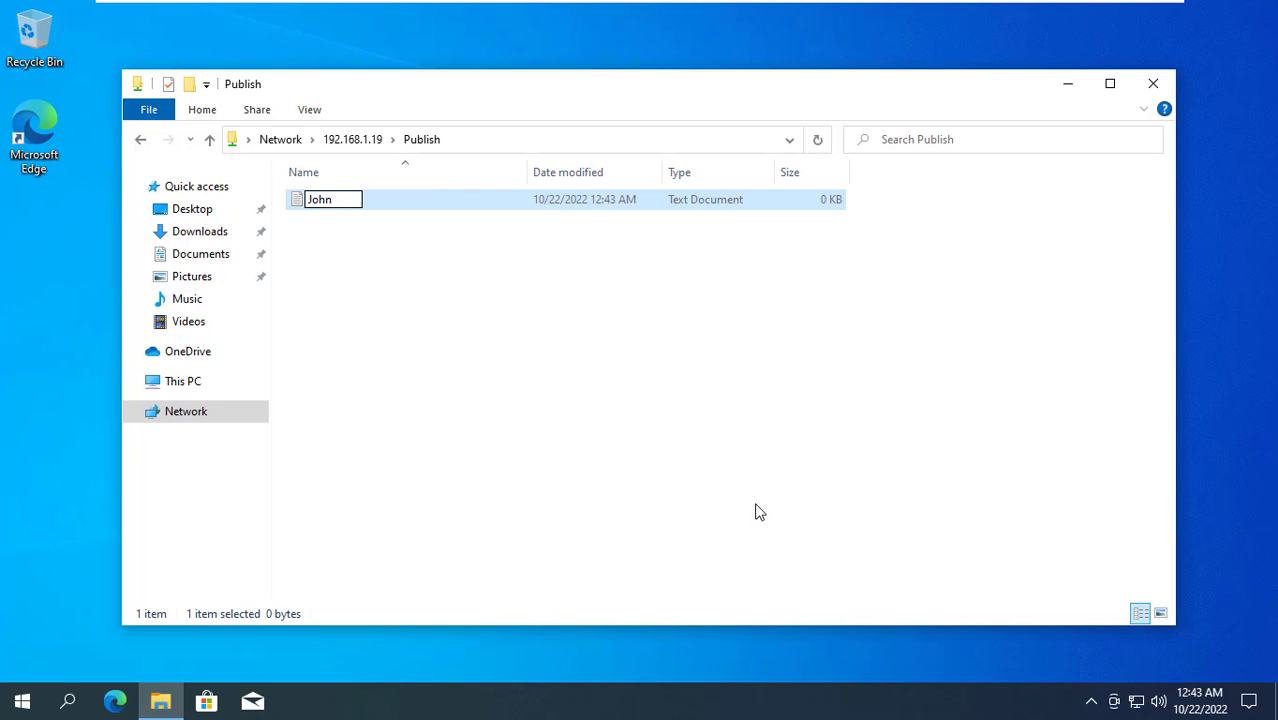
key(Return)
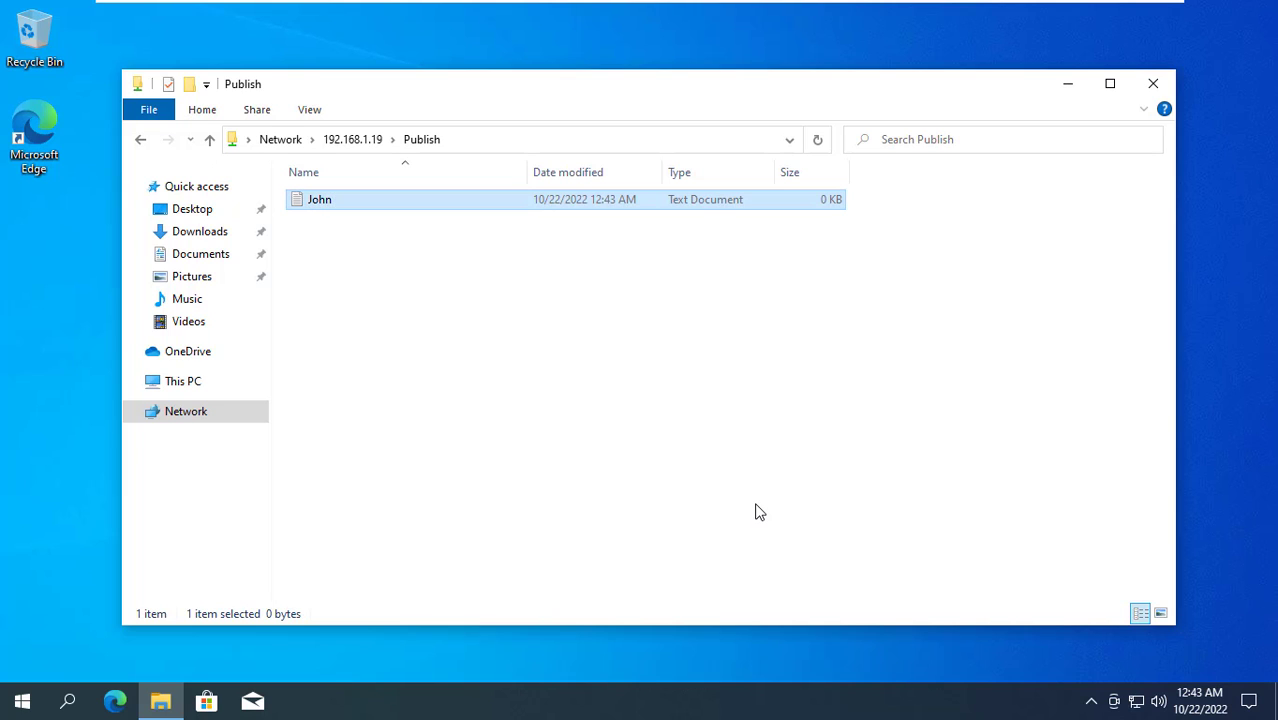
Write "Hi, I am John" in the John file, save it, and close Notepad
key(Return)
text(Hi, I am John)
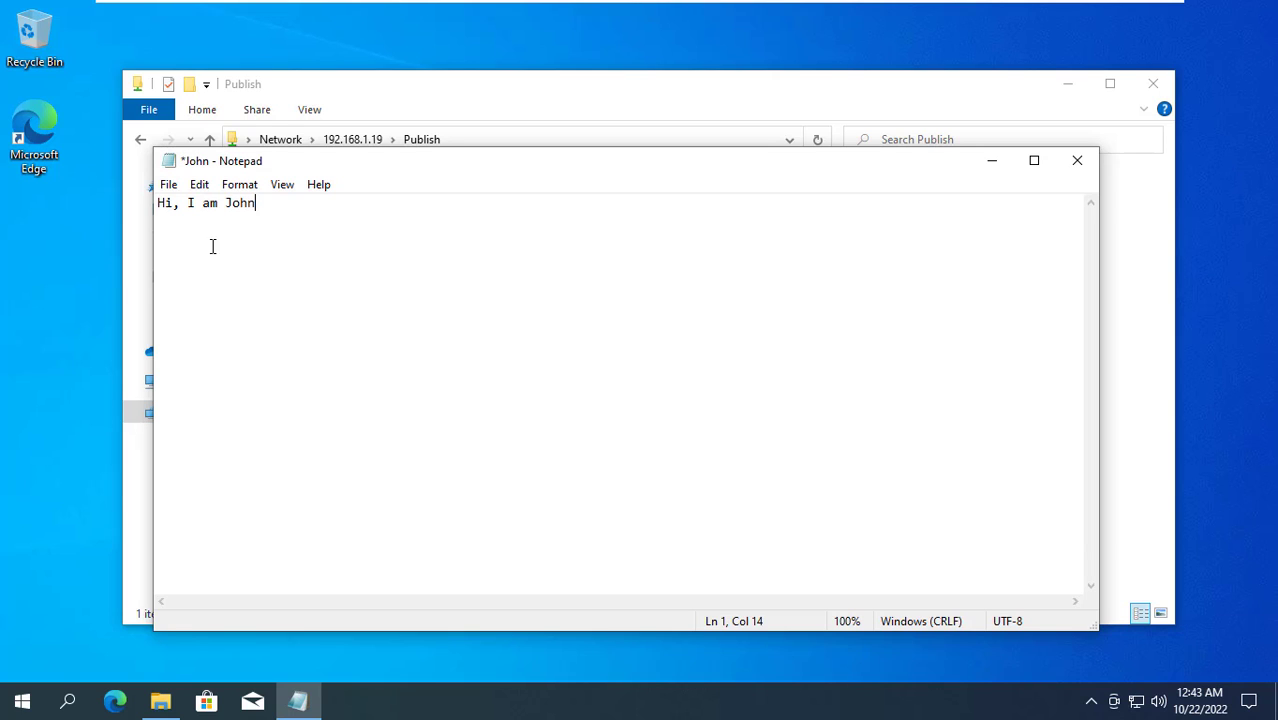
click(168, 184)
click(210, 270)
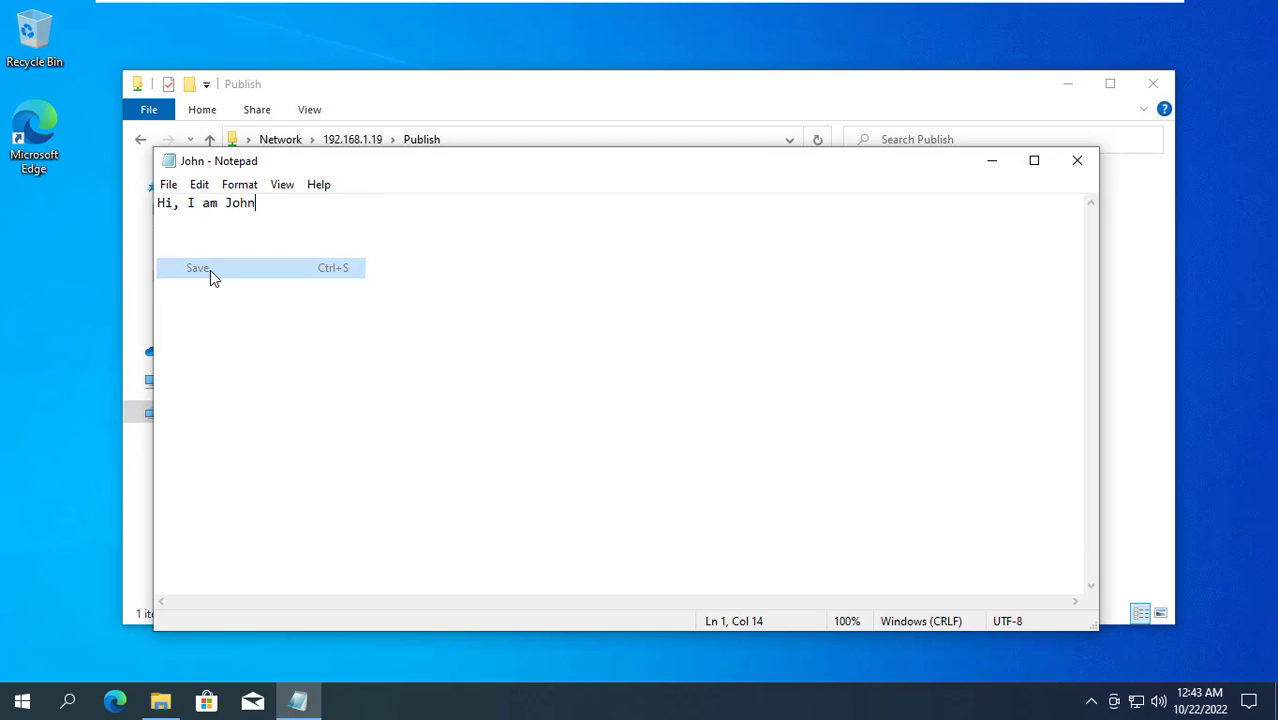
click(1074, 164)
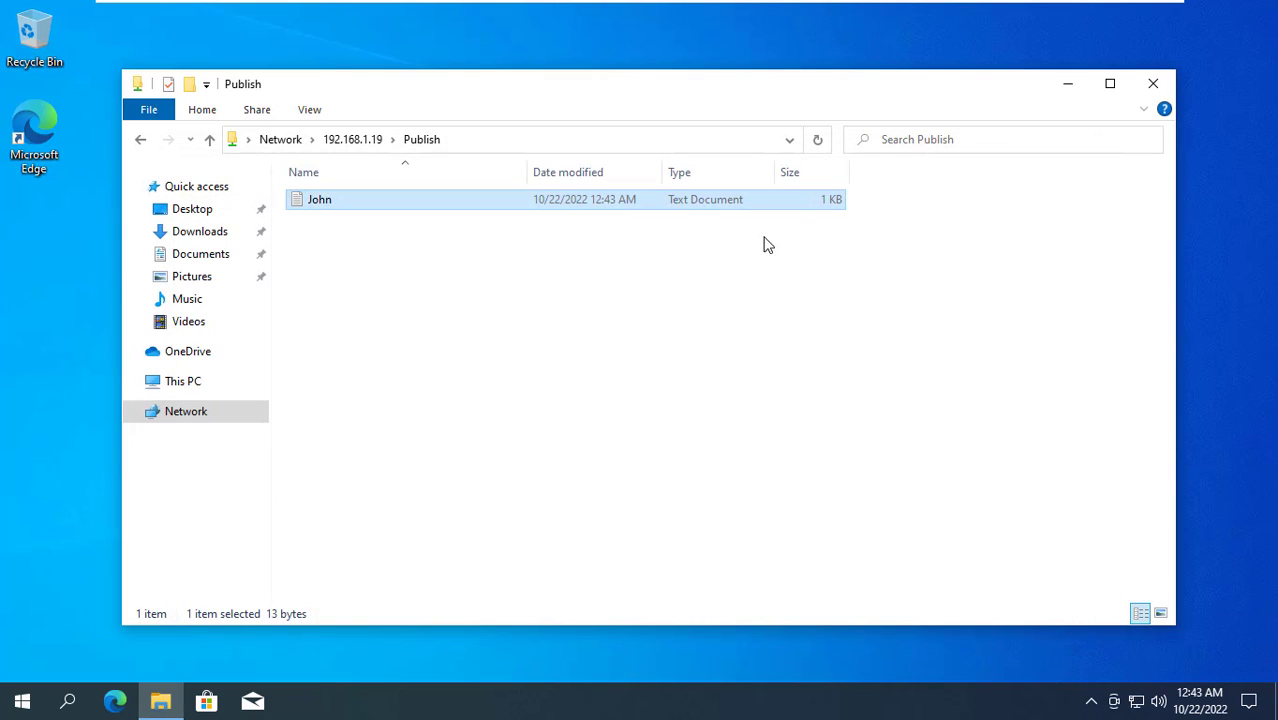
click(326, 228)
click(325, 205)
Close the Publish window, sign out, and sign in to the other user account
click(1153, 86)
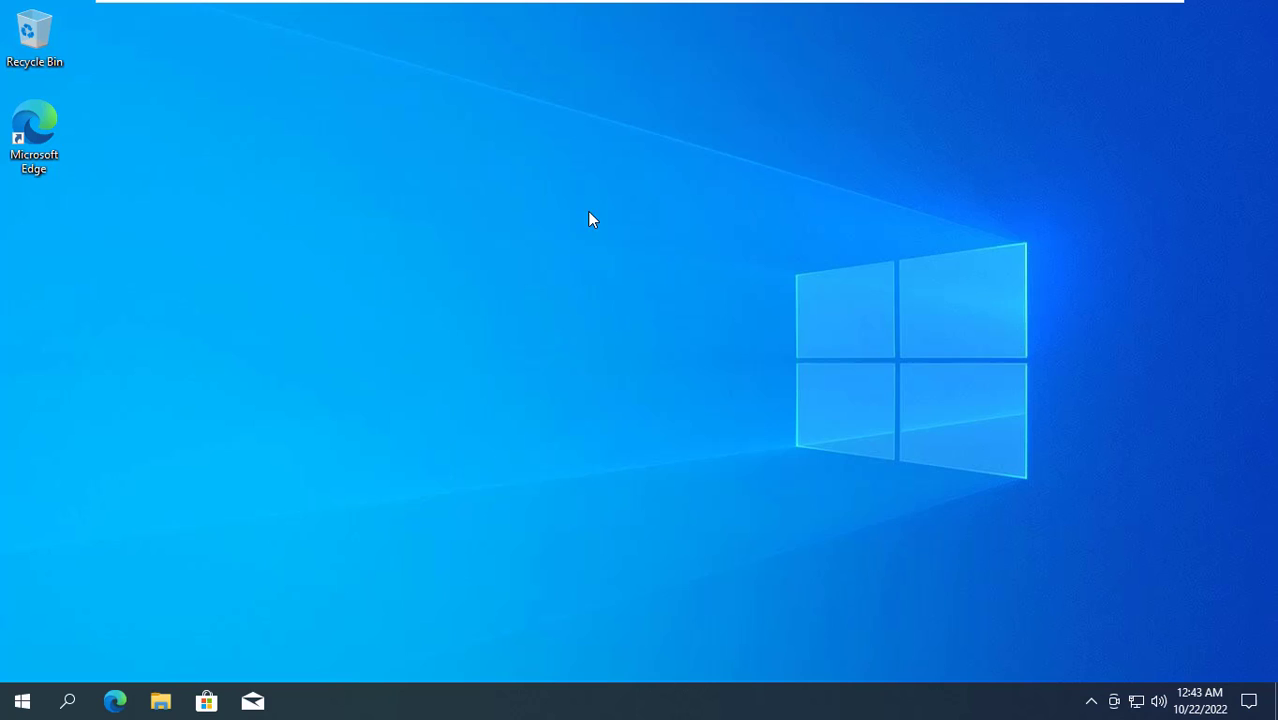
click(20, 705)
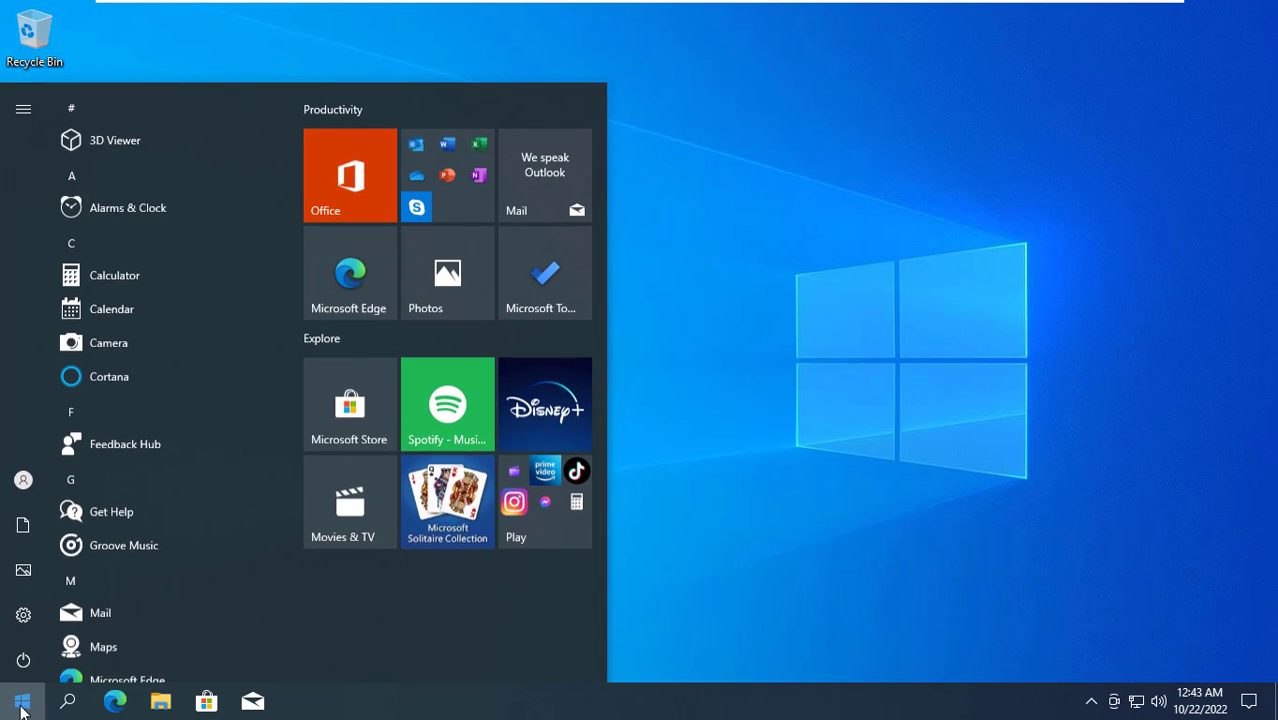
click(23, 482)
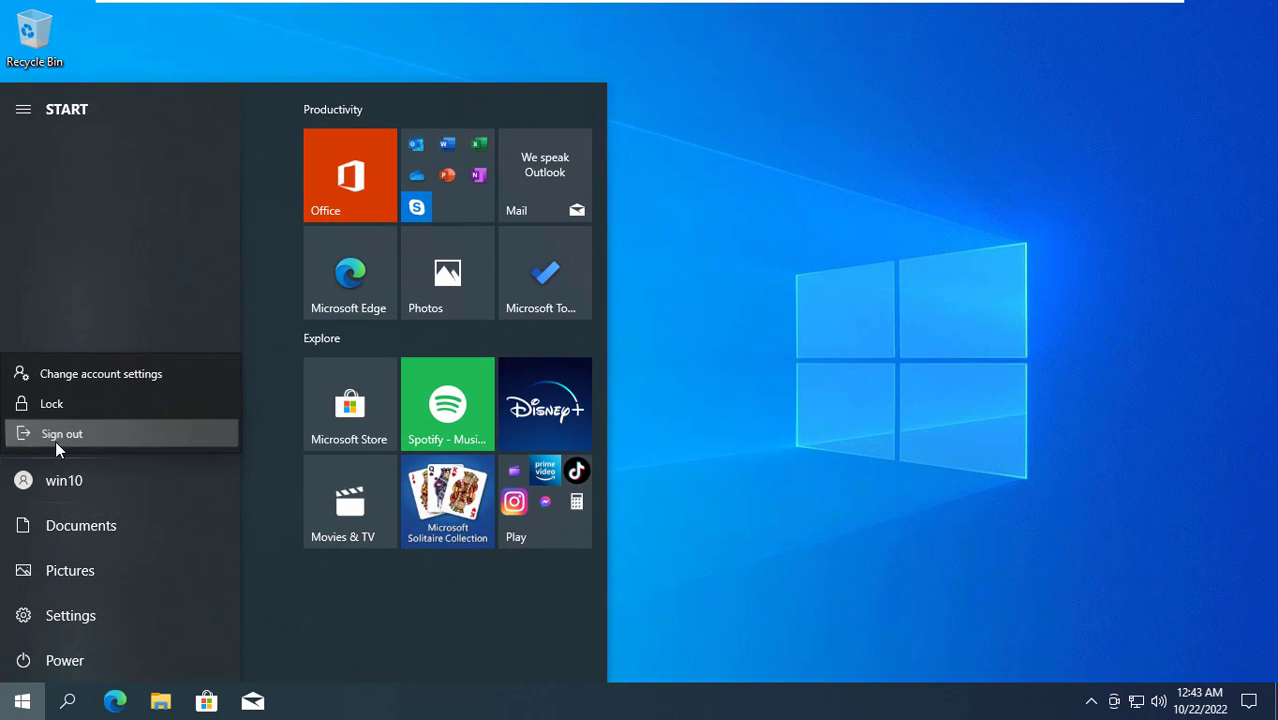
click(55, 440)
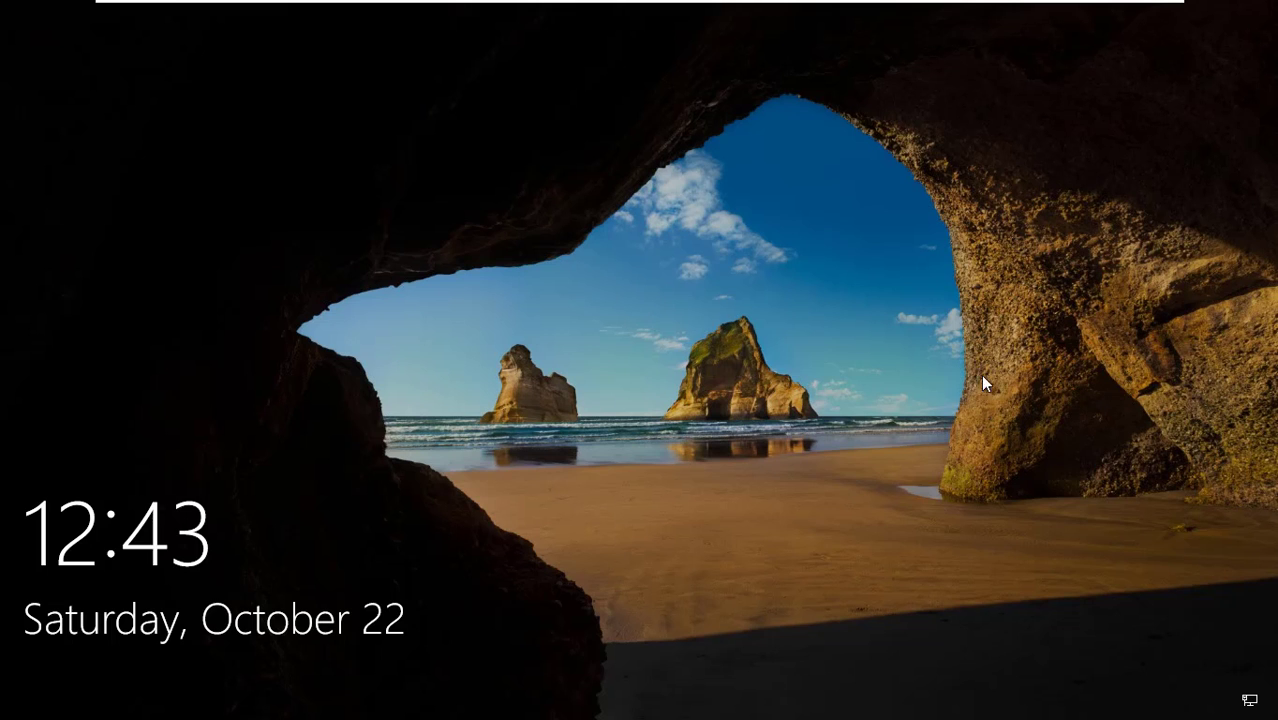
click(767, 376)
click(656, 422)
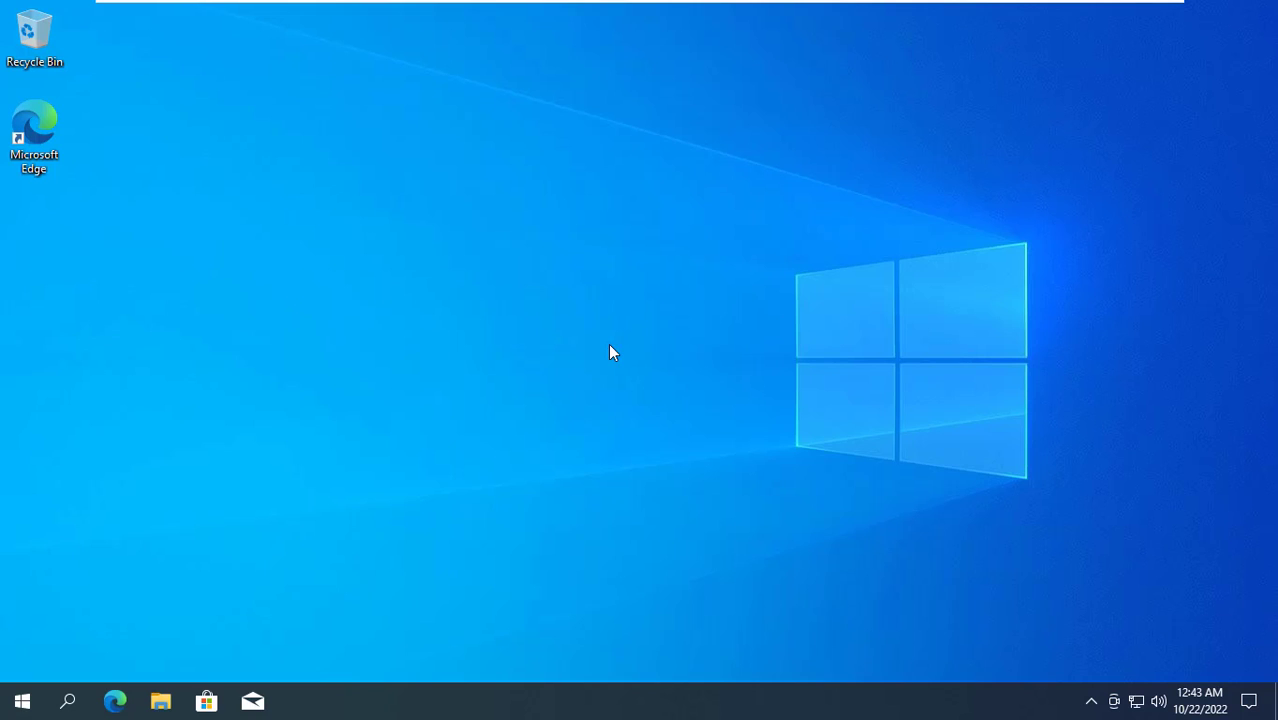
Connect to \\192.168.1.19\ via Run, entering that user's network password
right_click(22, 700)
click(85, 602)
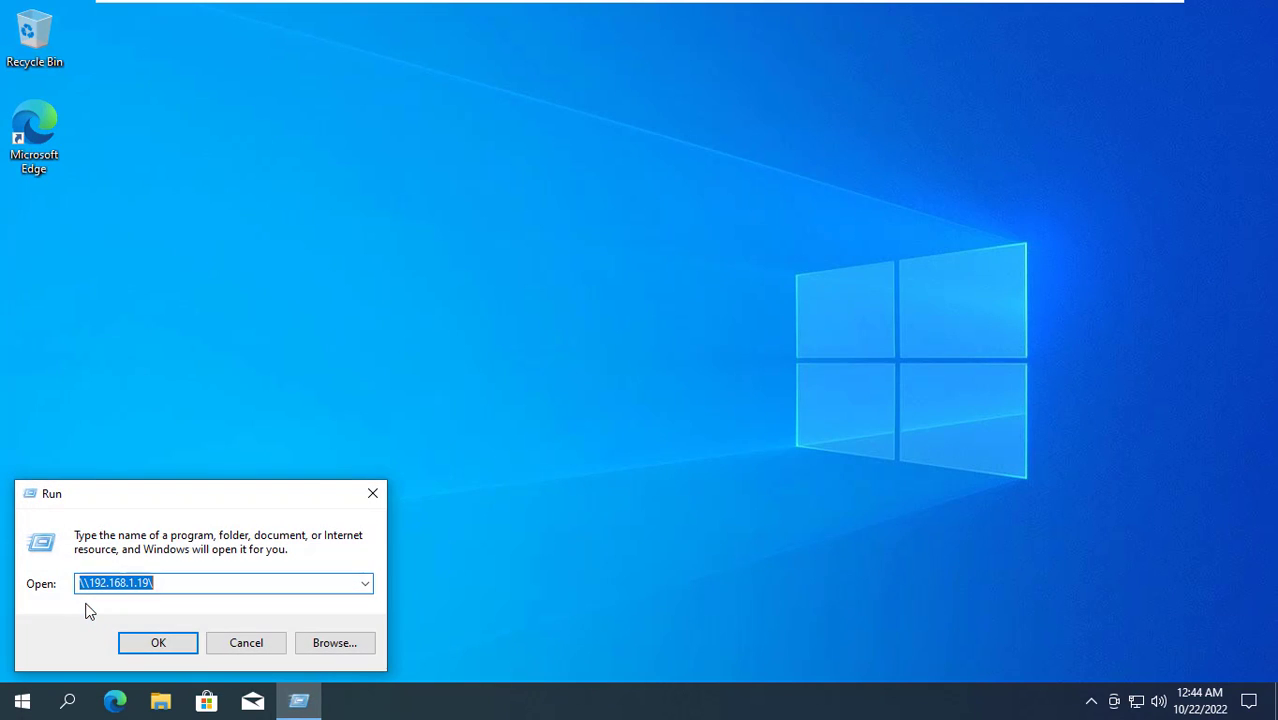
click(159, 642)
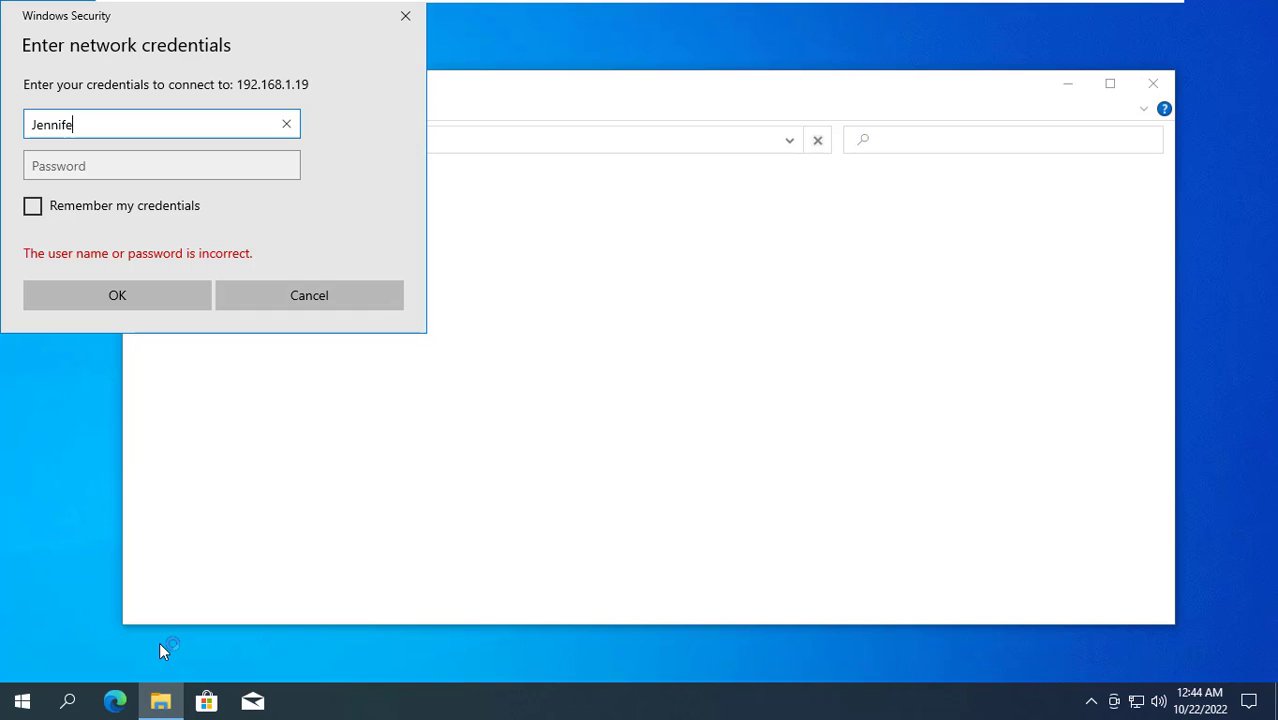
click(106, 165)
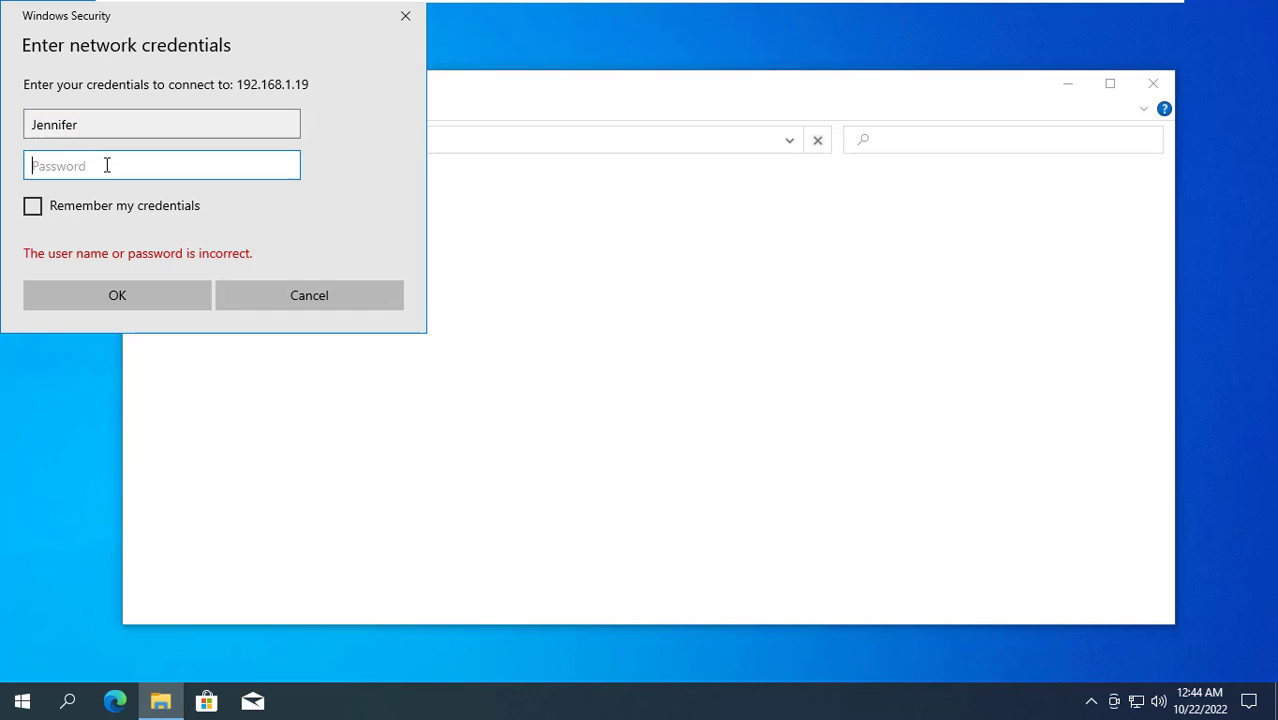
text(*)
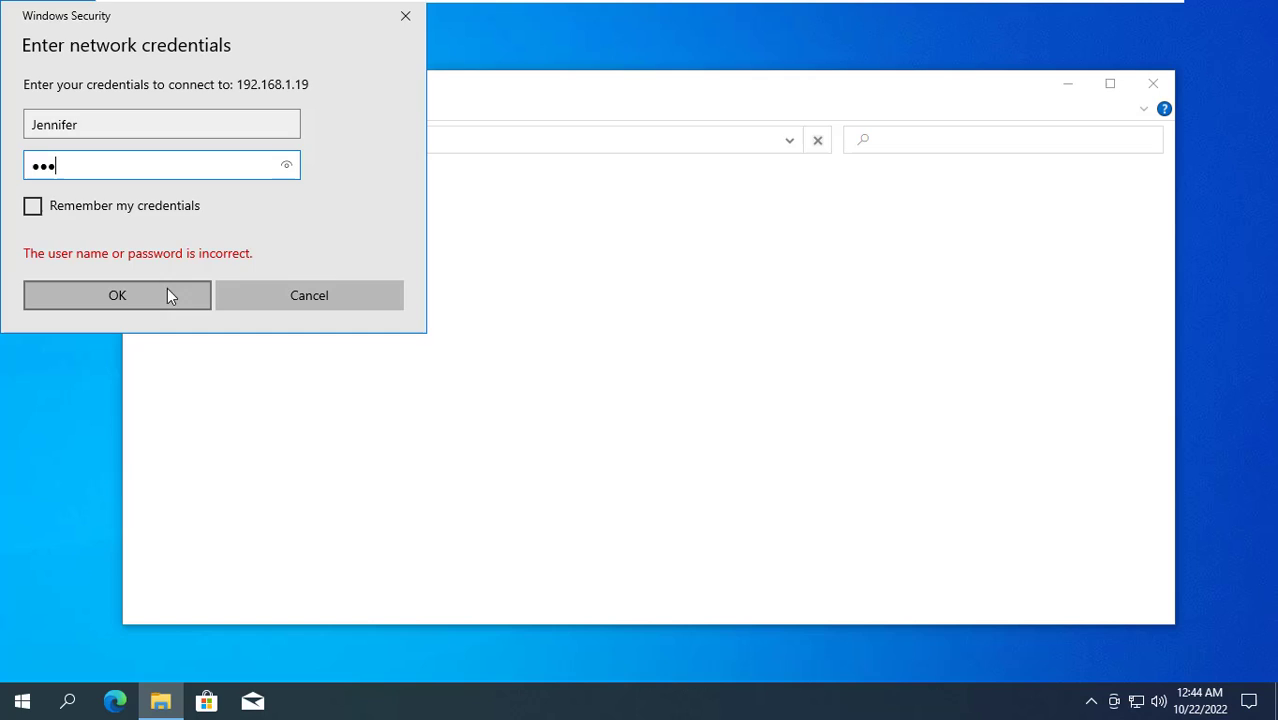
click(166, 293)
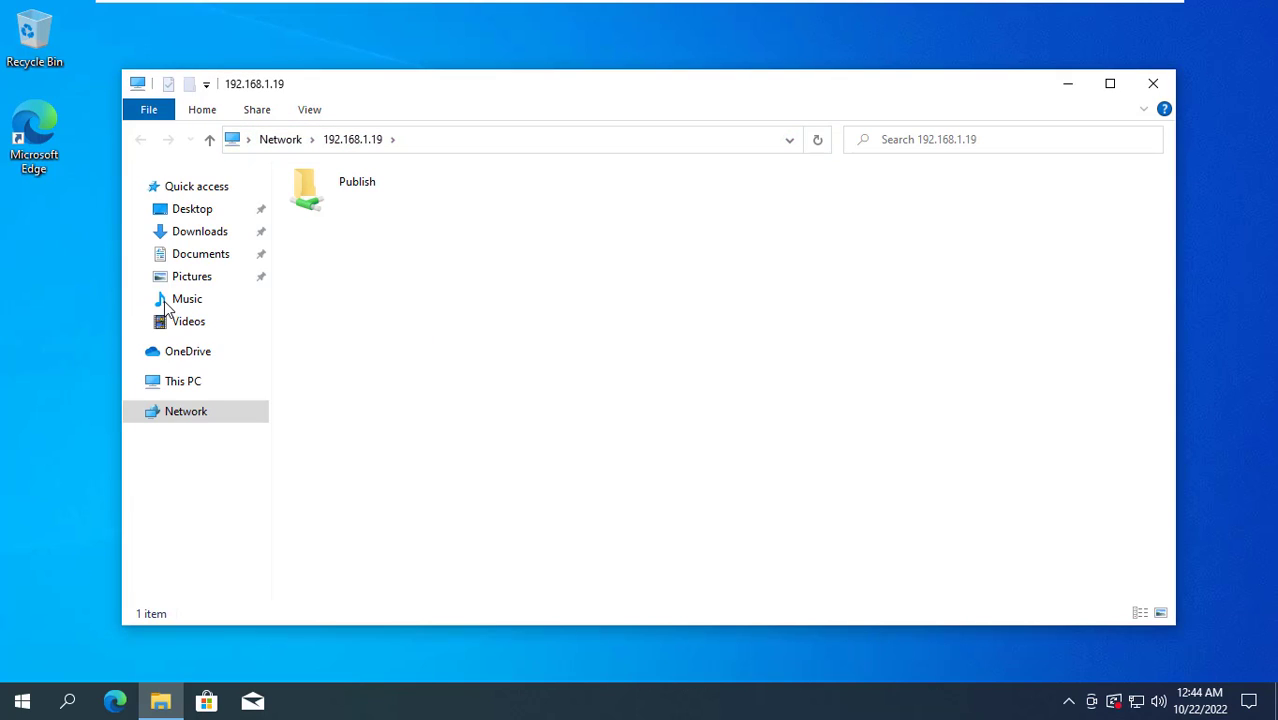
Open the Publish share and view the John file's contents in Notepad
click(345, 203)
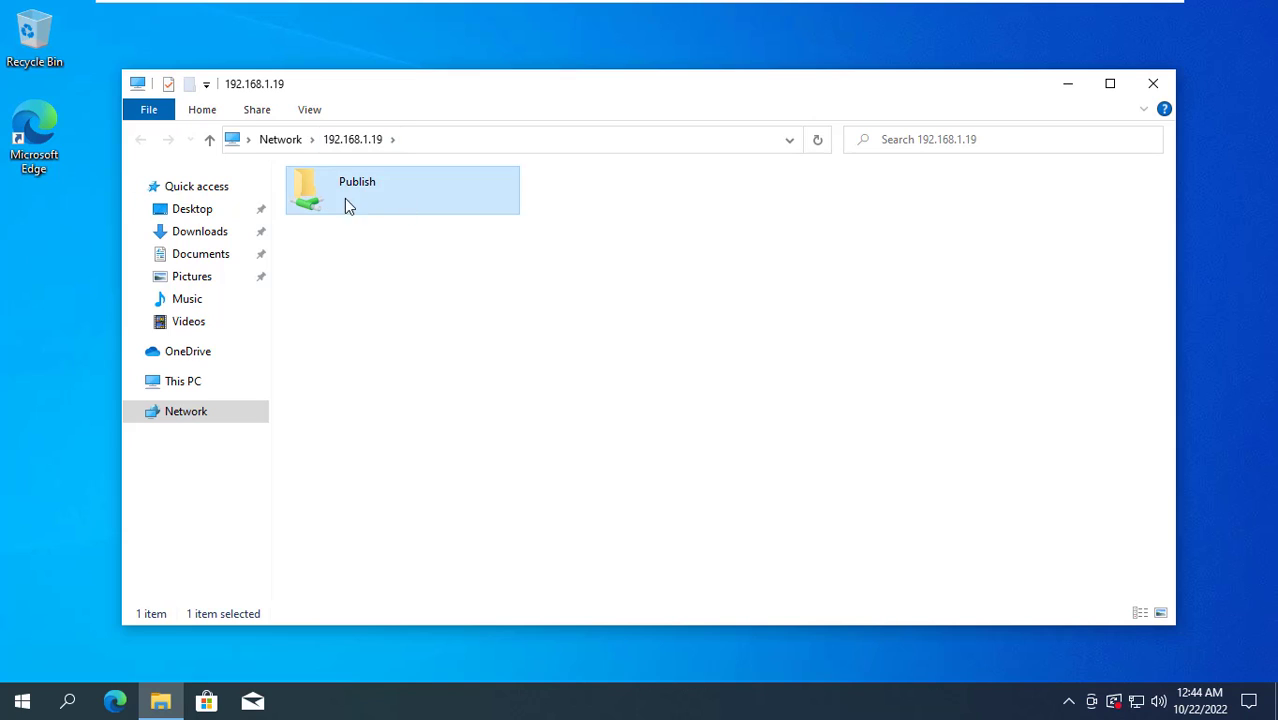
double_click(362, 201)
click(330, 210)
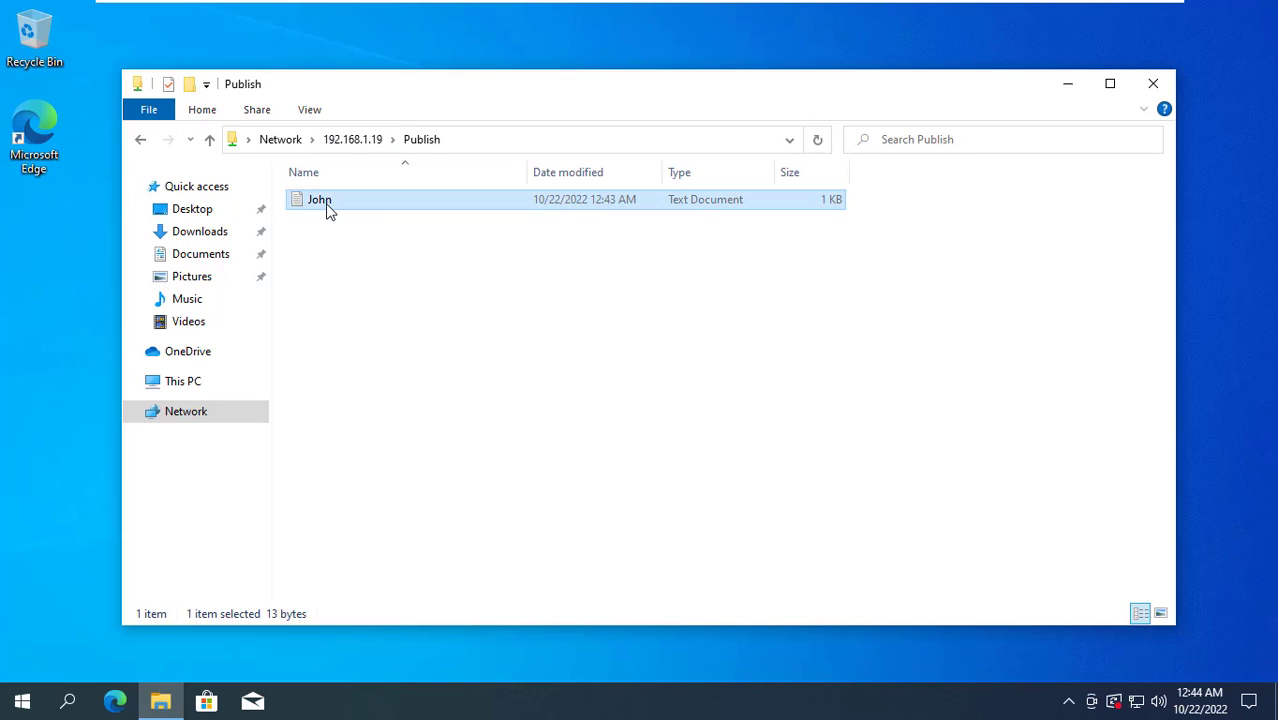
right_click(330, 210)
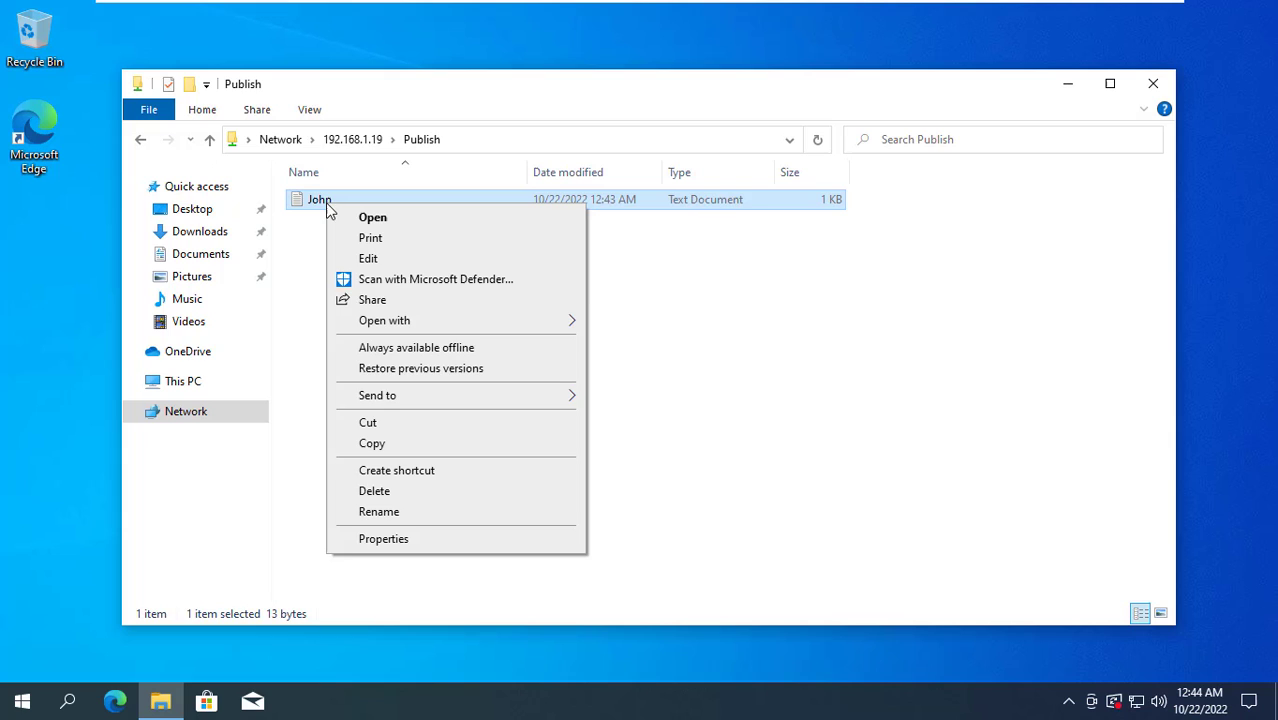
click(312, 238)
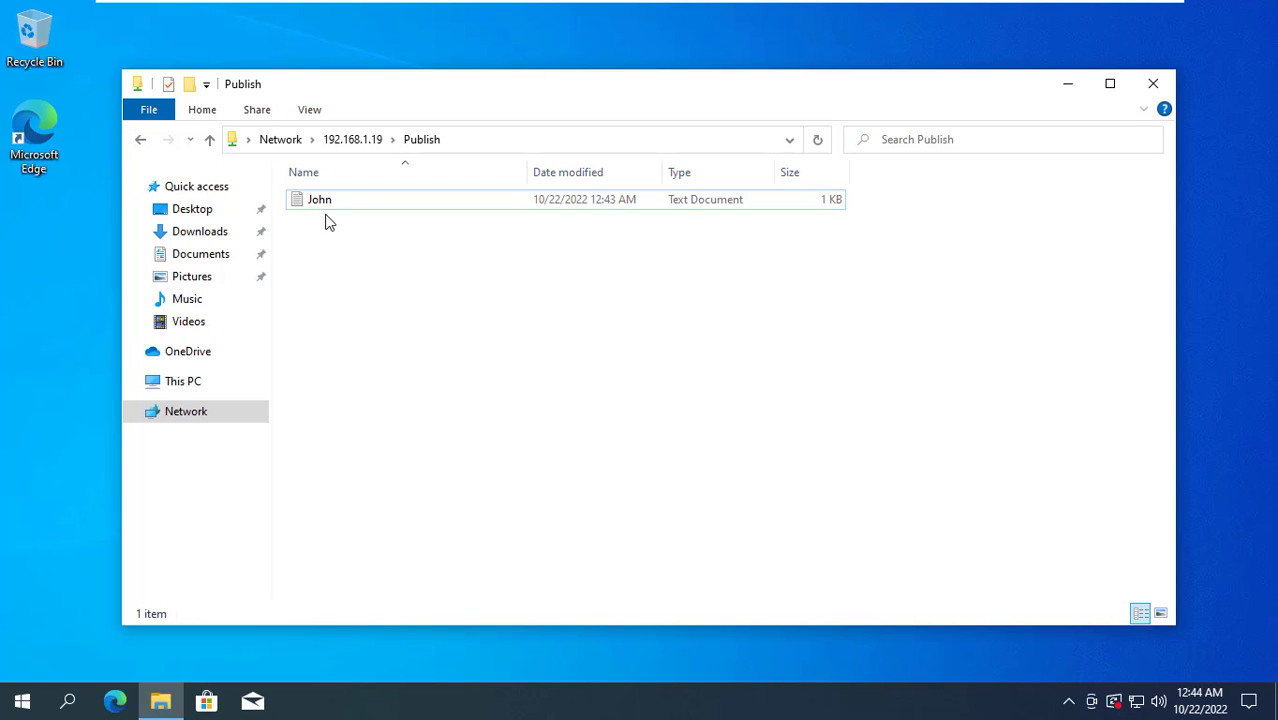
double_click(322, 205)
drag(322, 206, 120, 207)
click(1076, 166)
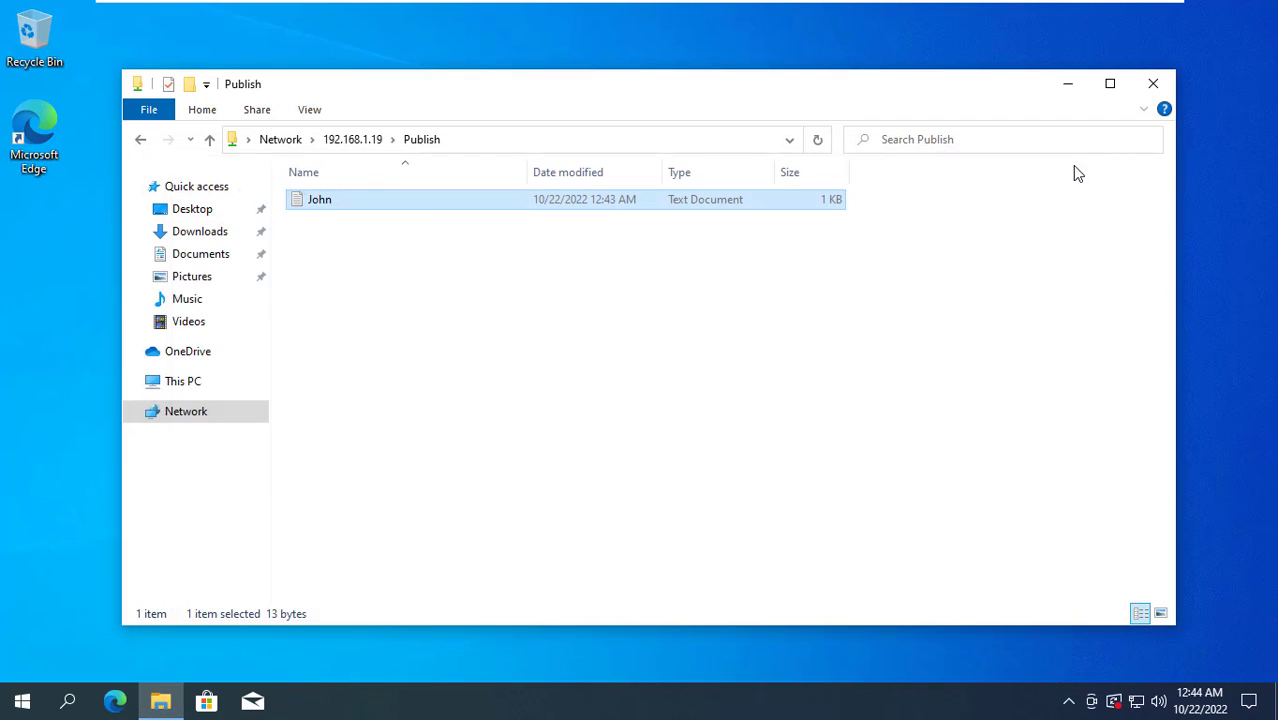
Try to delete the John file and dismiss the resulting access-denied warning
right_click(341, 199)
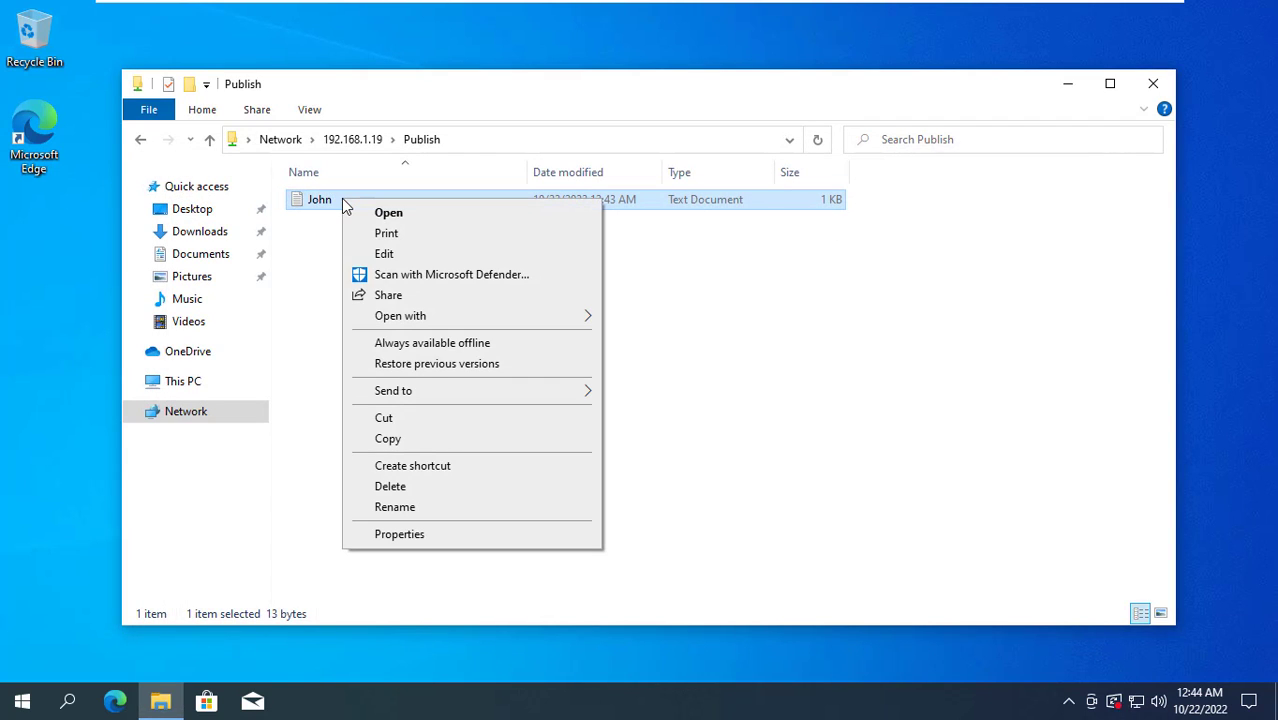
click(414, 488)
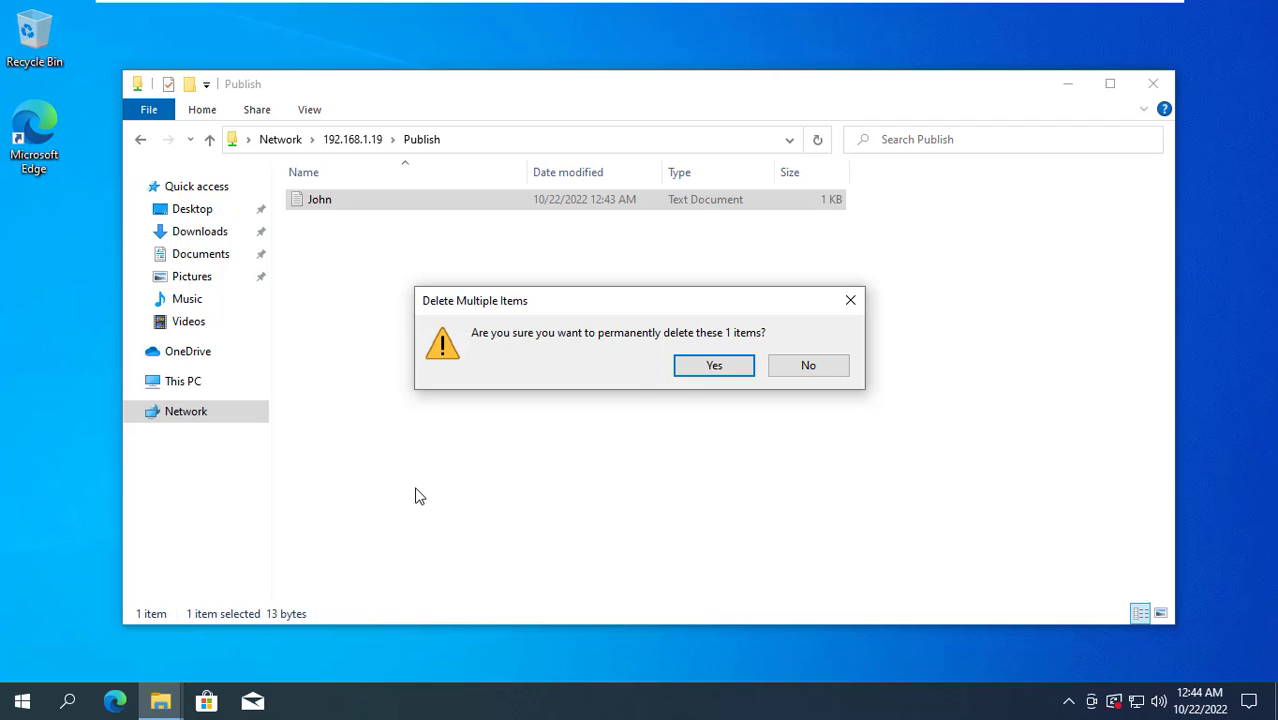
click(733, 368)
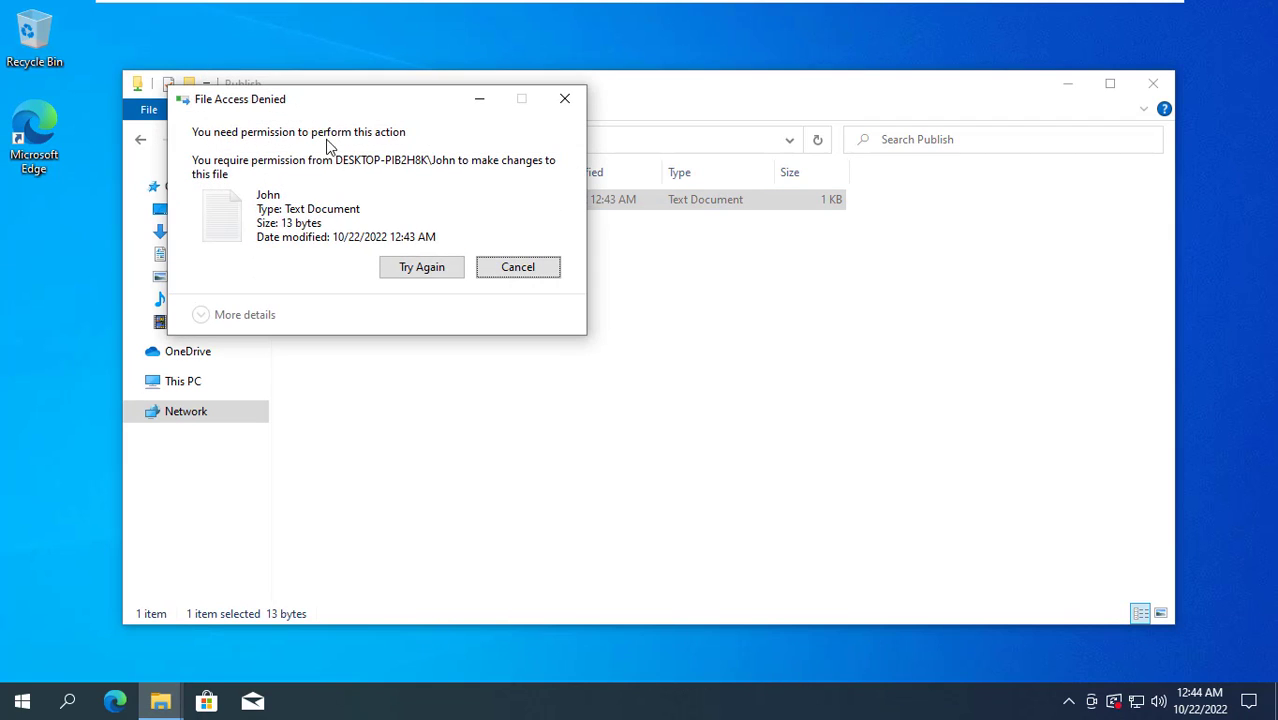
click(522, 270)
Edit the John file to read "Hi, I am John !!" and save it
double_click(334, 208)
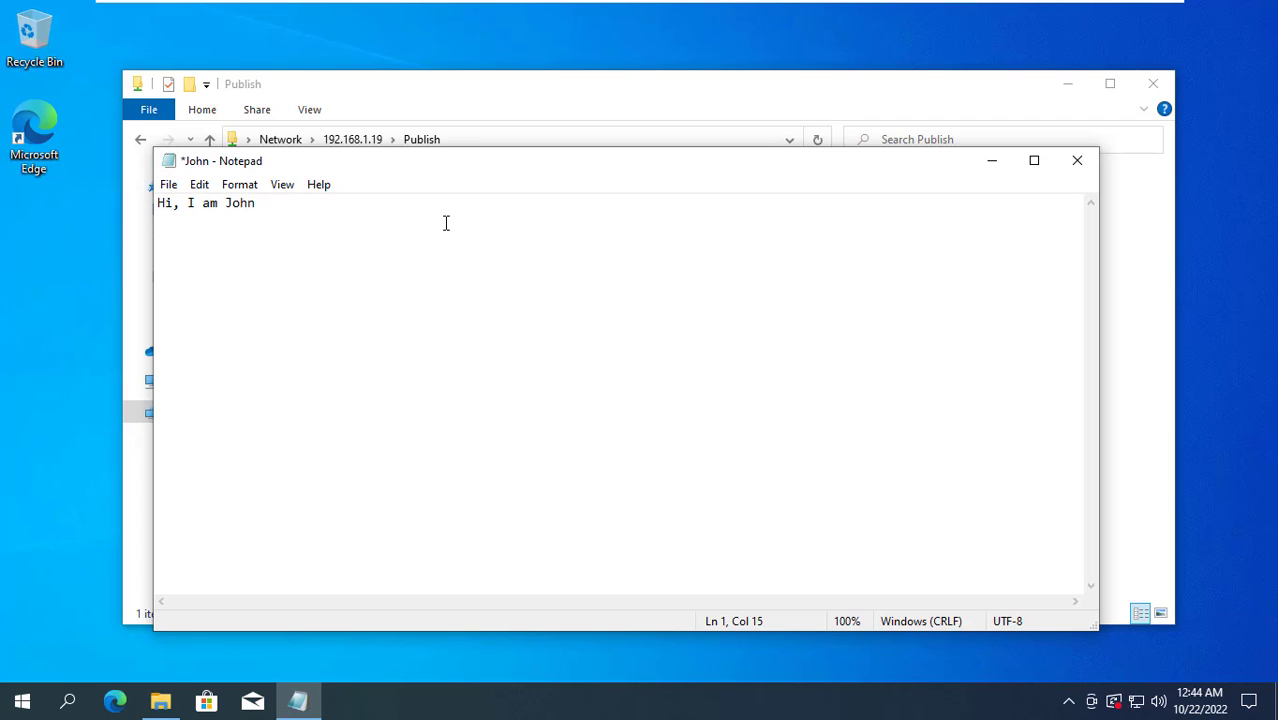
click(168, 184)
click(198, 268)
click(1077, 160)
click(377, 297)
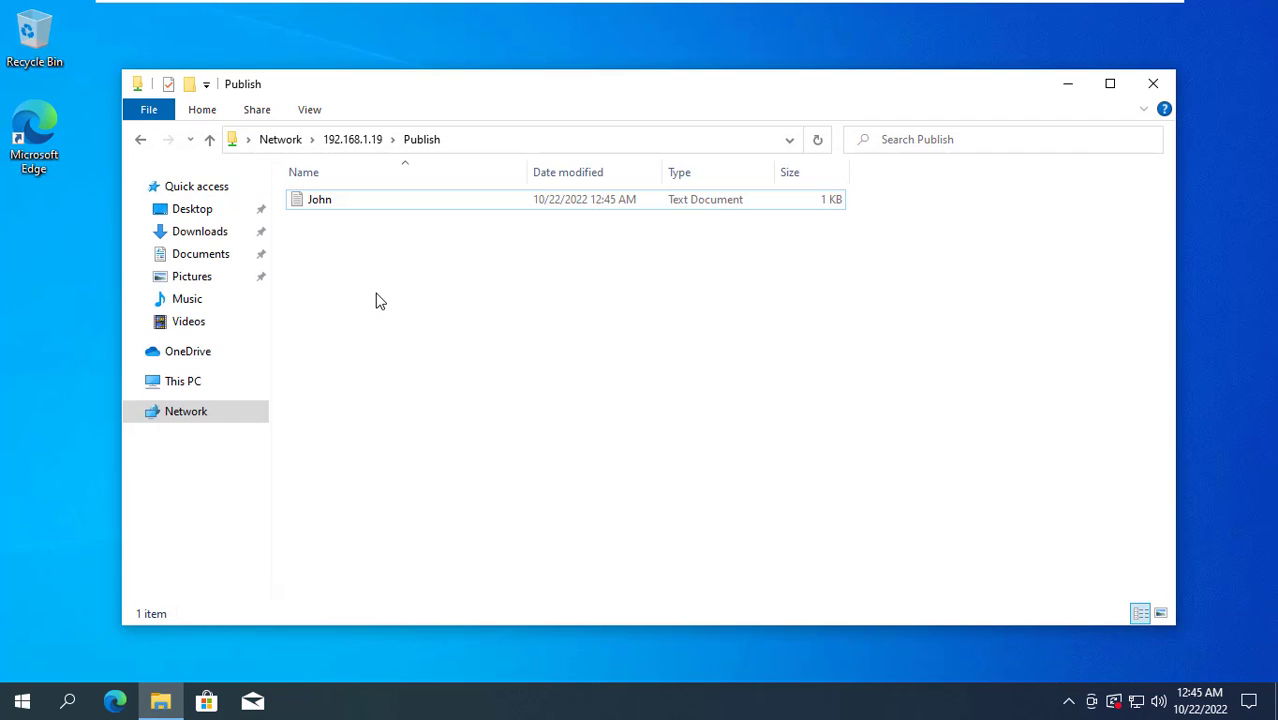
right_click(377, 297)
Create a text file named Jennifer in Publish and type "I am Jennifer" into it
mouse_move(542, 471)
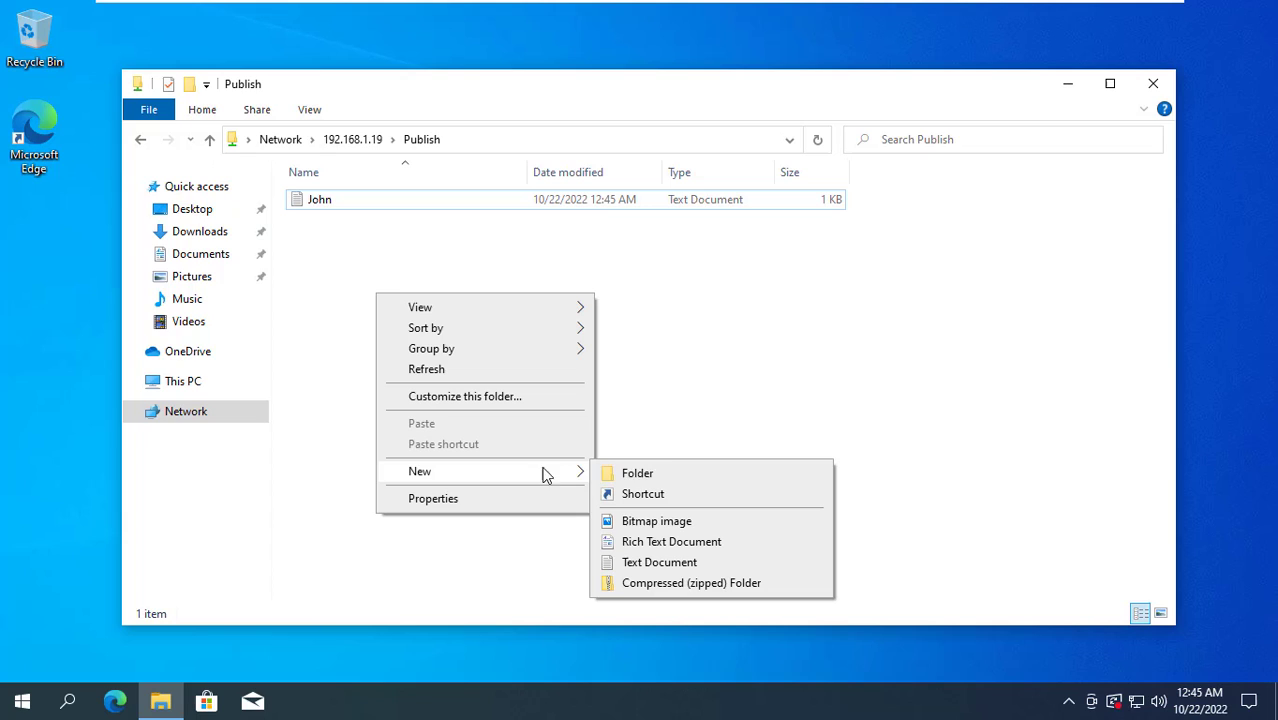
click(655, 563)
text(Jennifer)
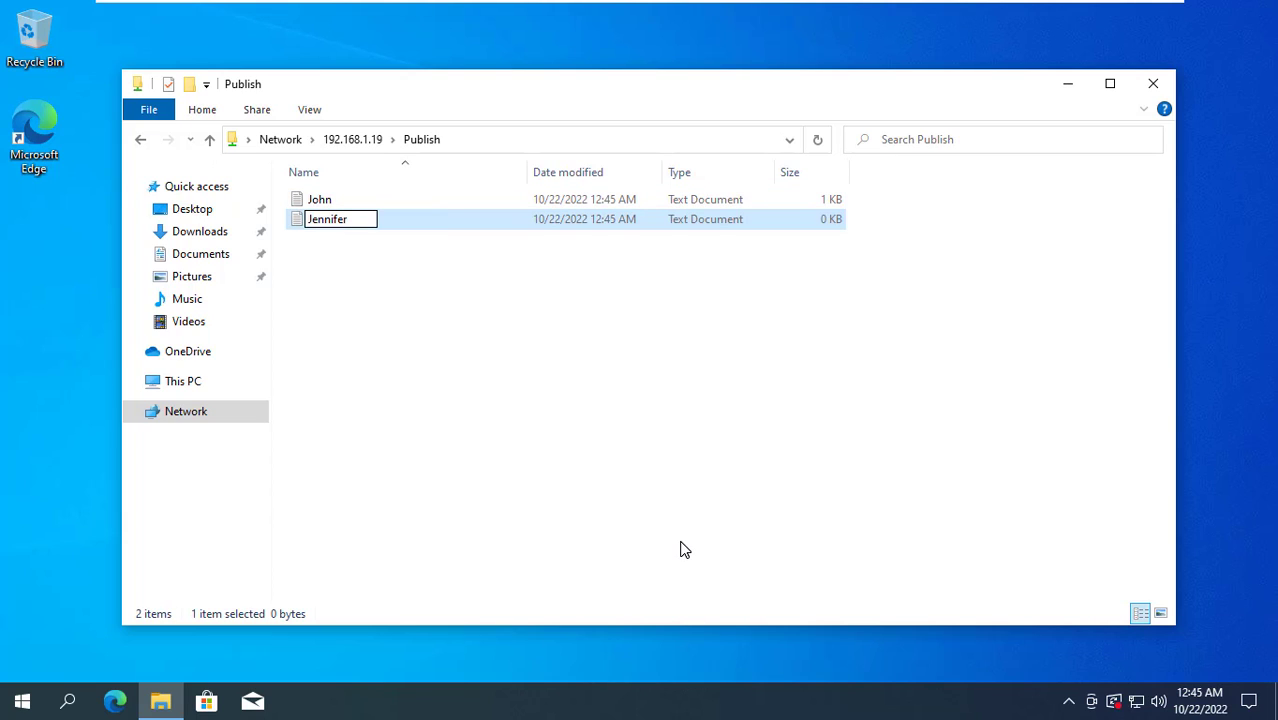
key(Return)
key(Return)
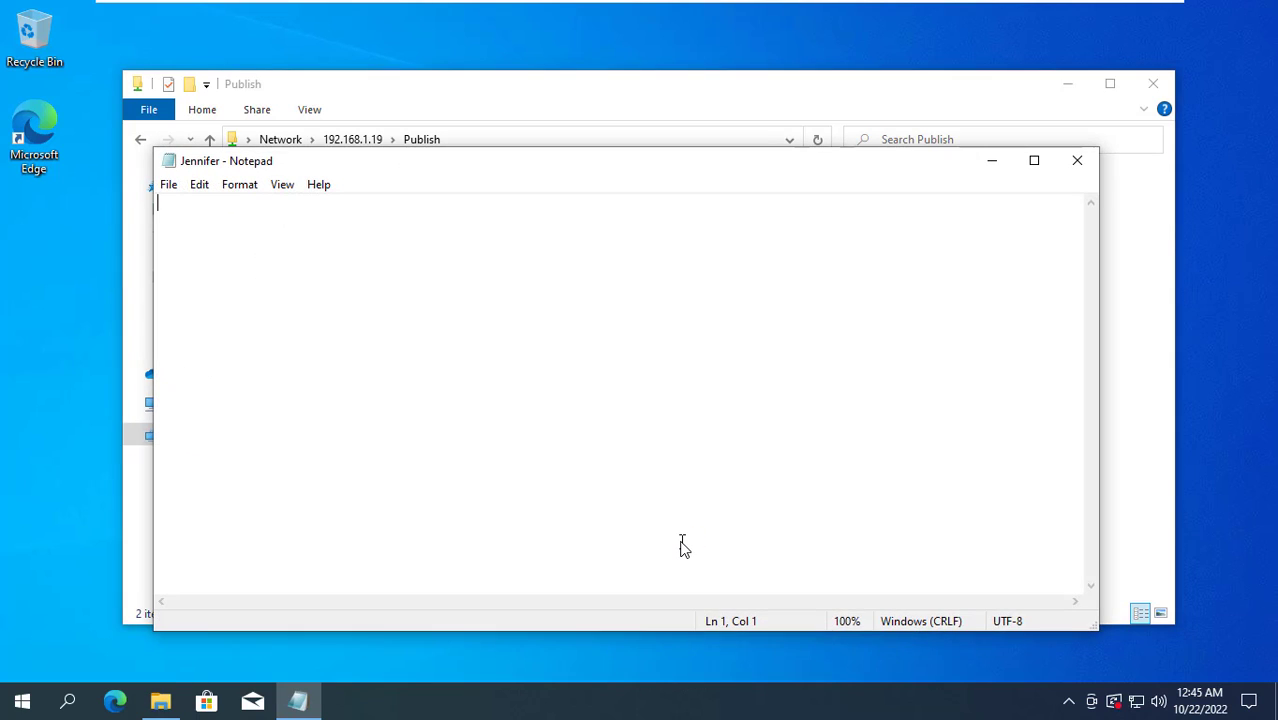
text(I am Jennifer)
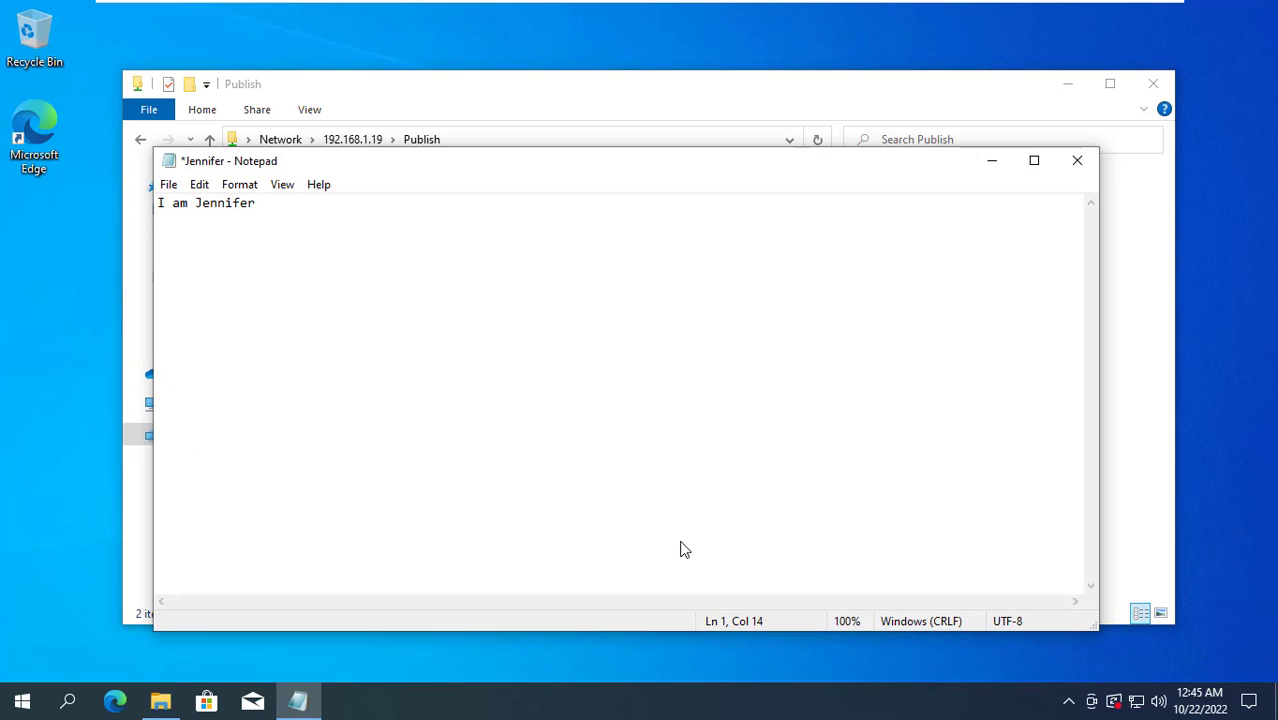